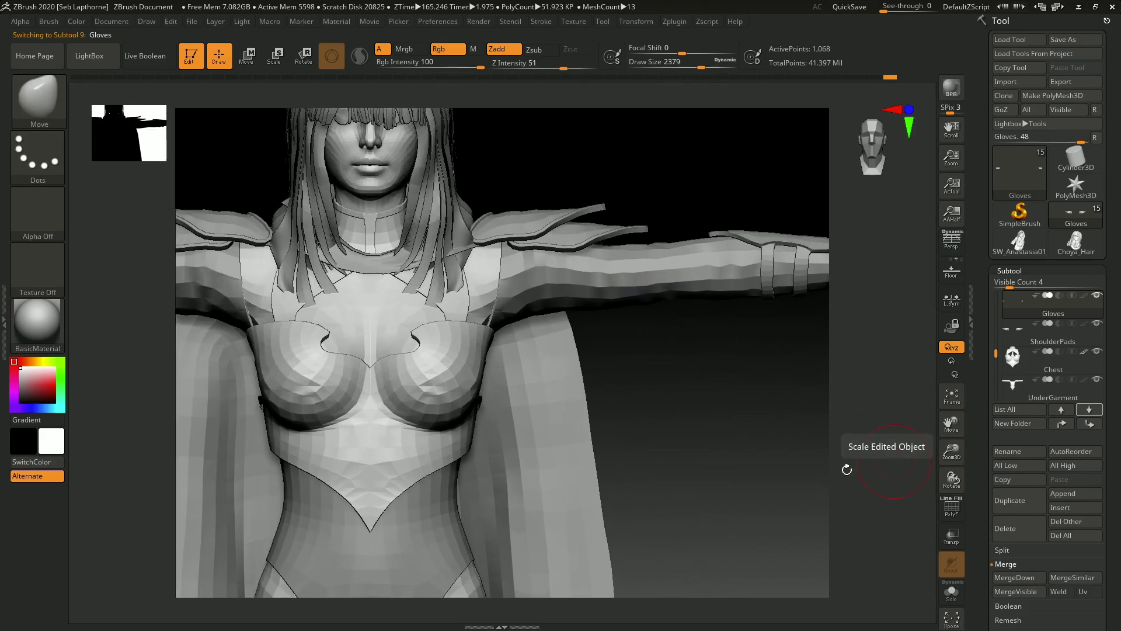
Inspect the low-resolution character and set all subtools to their highest subdivision level
right_click_drag(705, 421, 667, 326)
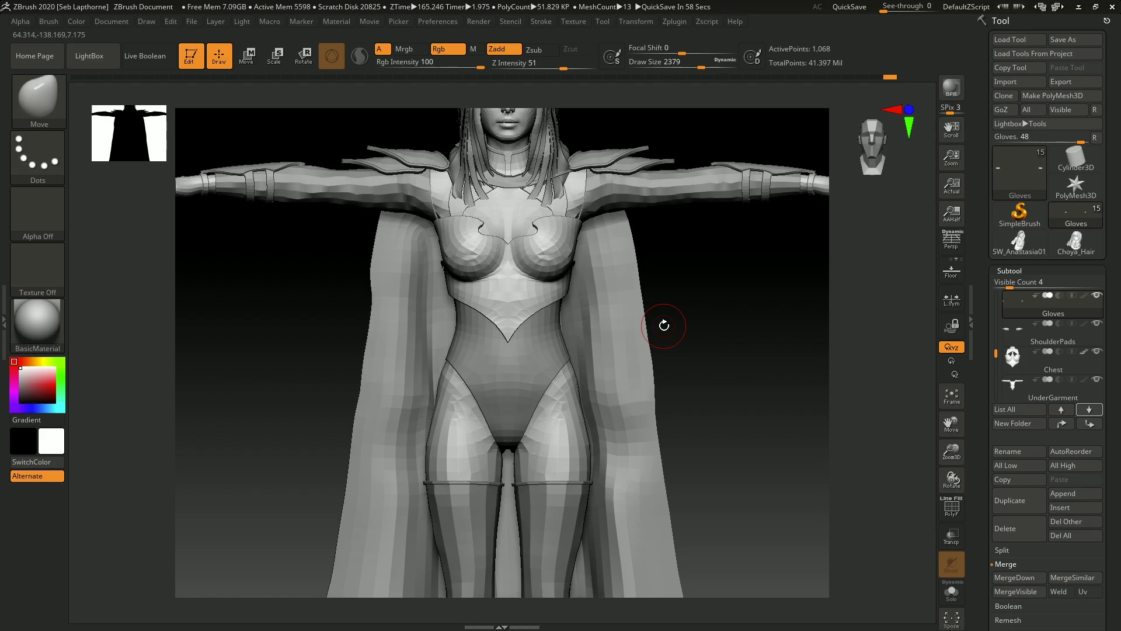
mouse_move(682, 336)
right_mouse_down()
mouse_move(620, 321)
mouse_move(619, 381)
mouse_move(590, 377)
right_mouse_up()
mouse_move(590, 377)
right_mouse_down("ctrl")
mouse_move(576, 426)
mouse_move(576, 314)
right_mouse_up("ctrl")
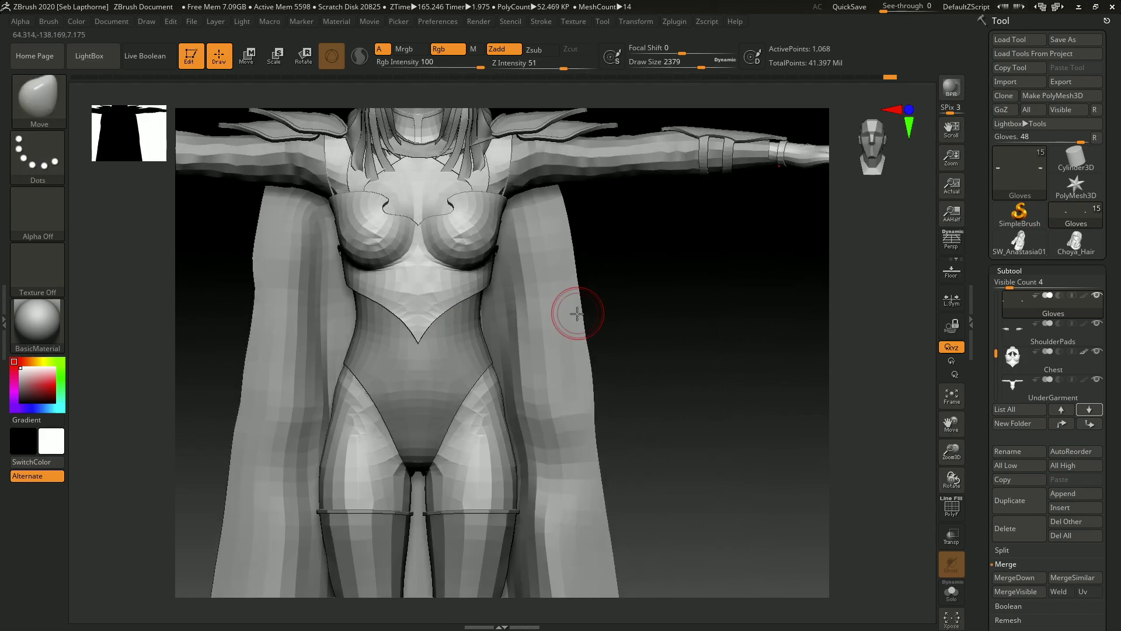
right_click_drag(639, 268, 636, 393, "alt")
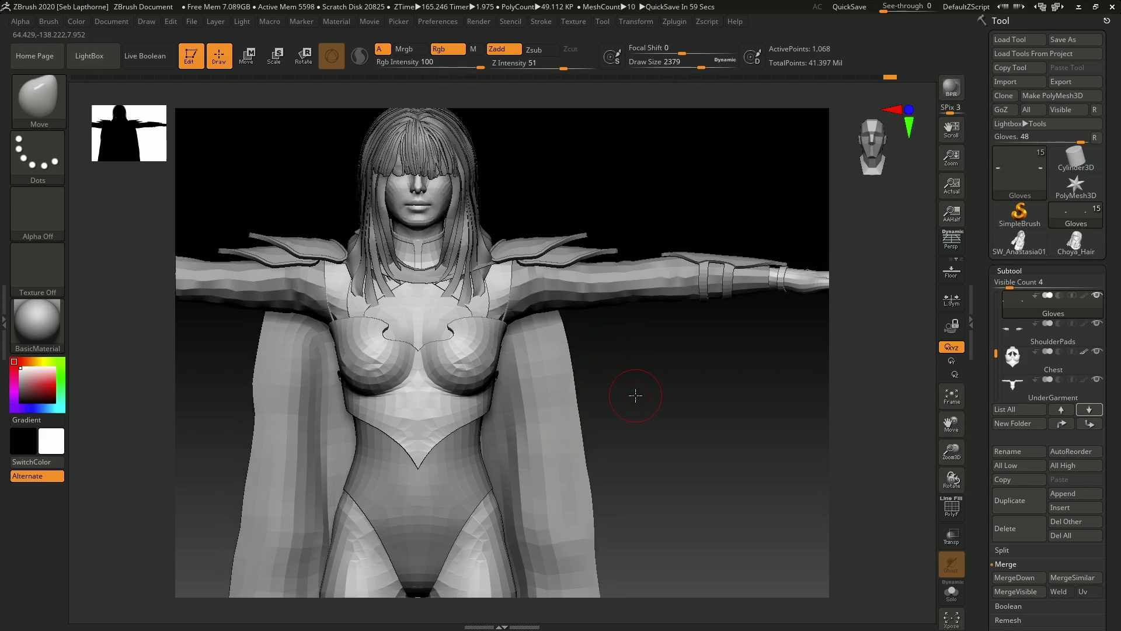
right_click_drag(587, 311, 619, 307)
left_click(1071, 466)
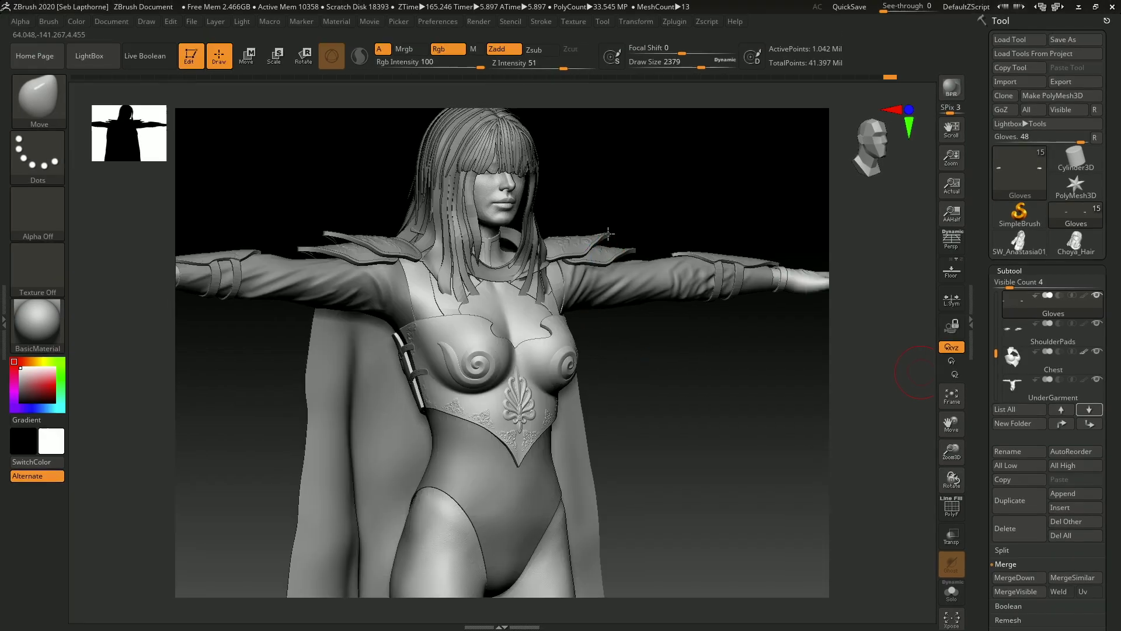
Examine the high-resolution sculpted detail on the head, hair, armor, legs and cloak from several angles
right_click_drag(603, 170, 636, 365, "alt")
mouse_move(580, 520)
right_mouse_down("ctrl")
mouse_move(656, 388)
mouse_move(644, 387)
right_mouse_up("ctrl")
right_click_drag(674, 325, 413, 322, "alt")
right_click_drag(510, 315, 450, 313, "alt")
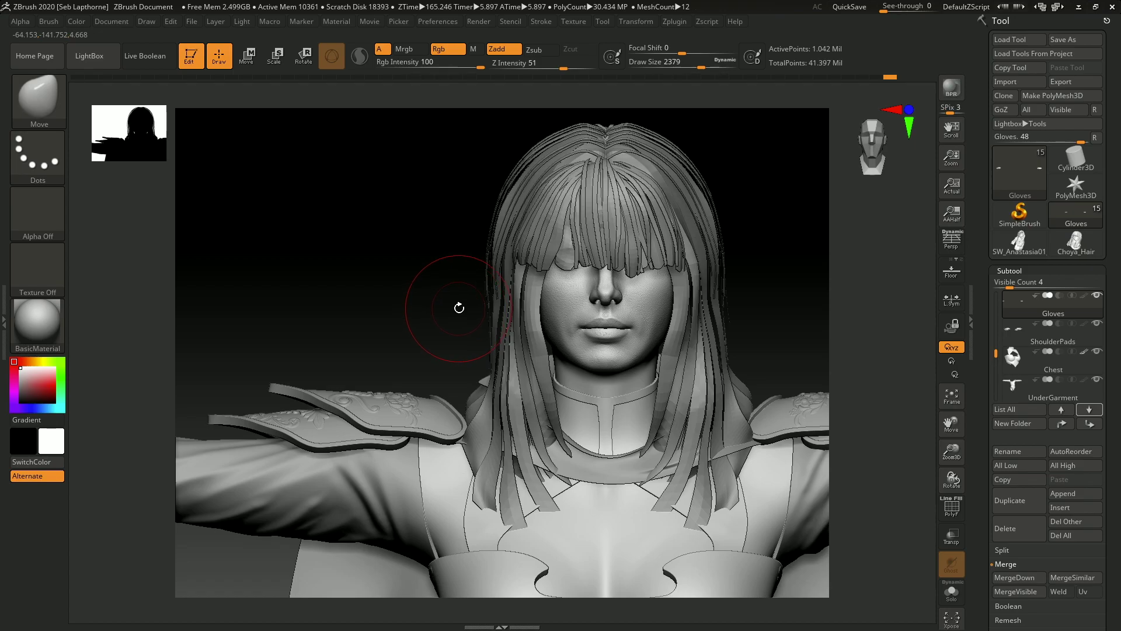
right_click_drag(433, 300, 563, 131, "ctrl")
right_click_drag(569, 175, 610, 426, "ctrl")
right_click_drag(610, 426, 516, 317, "alt")
right_click_drag(561, 405, 564, 202, "alt")
right_click_drag(589, 330, 548, 328)
right_click_drag(643, 383, 591, 472, "alt")
right_click_drag(590, 471, 618, 368)
right_click_drag(575, 300, 604, 293)
right_click_drag(605, 294, 639, 343, "alt")
Select the Cloak subtool and hide it to inspect the body and shoulder armor from several angles
left_click(645, 345, "alt")
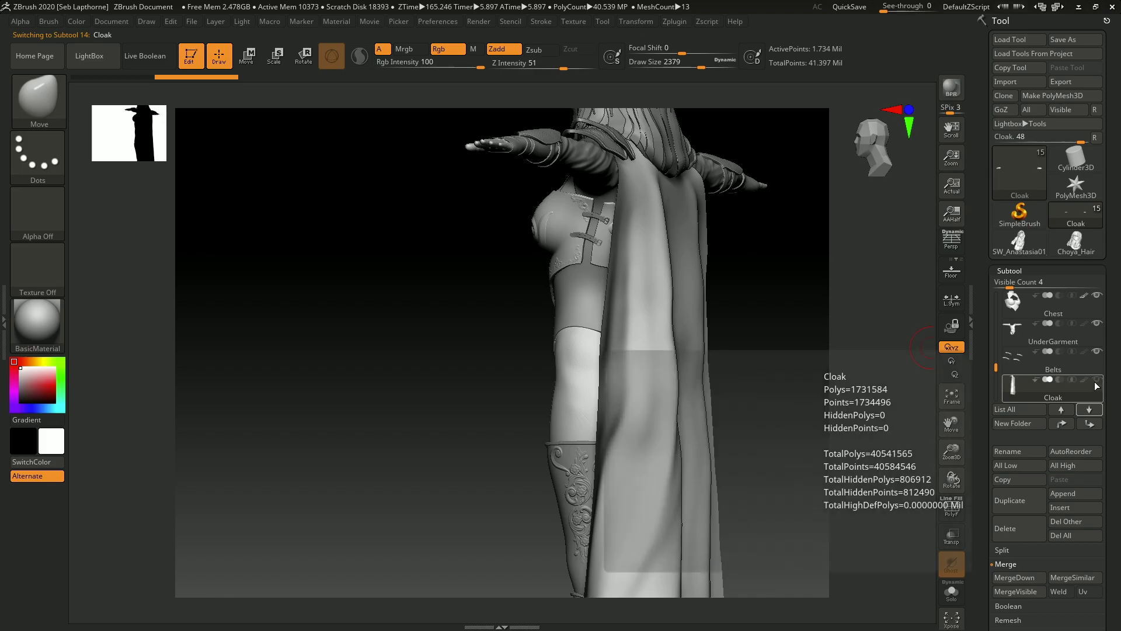
mouse_move(718, 345)
right_mouse_down()
mouse_move(562, 388)
mouse_move(485, 453)
mouse_move(600, 453)
mouse_move(656, 400)
mouse_move(498, 369)
mouse_move(584, 352)
mouse_move(522, 342)
right_mouse_up()
right_click_drag(600, 328, 589, 374)
mouse_move(554, 313)
right_mouse_down("alt")
mouse_move(543, 345)
mouse_move(590, 380)
mouse_move(591, 397)
mouse_move(543, 338)
mouse_move(532, 365)
right_mouse_up("alt")
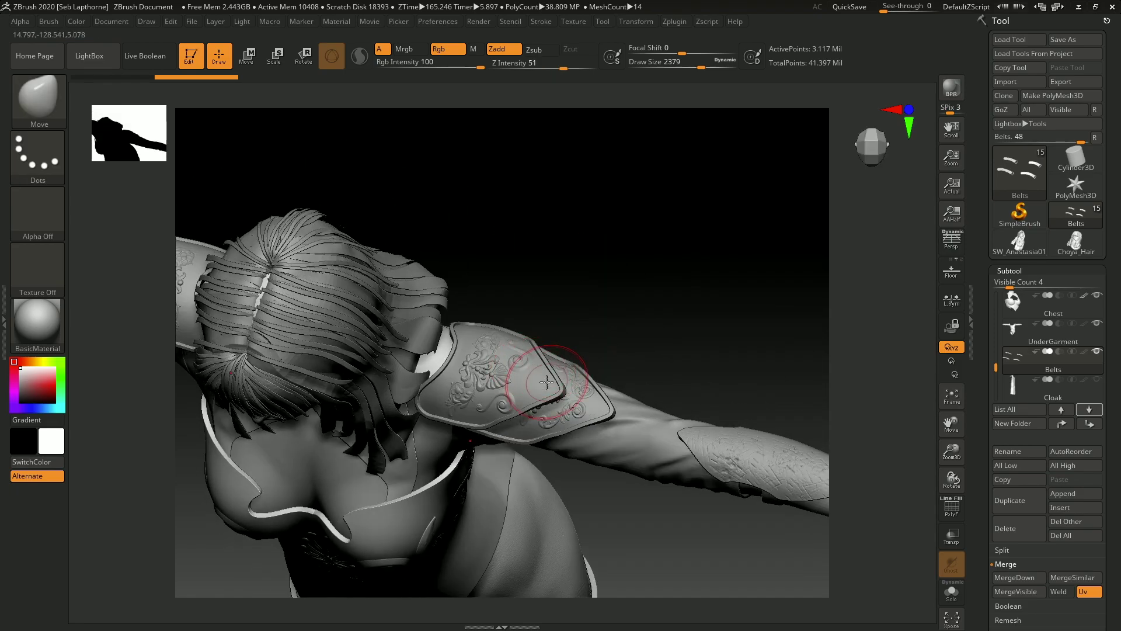
right_click_drag(550, 389, 562, 309)
right_click_drag(557, 383, 637, 225, "ctrl")
right_click_drag(637, 225, 637, 181, "ctrl")
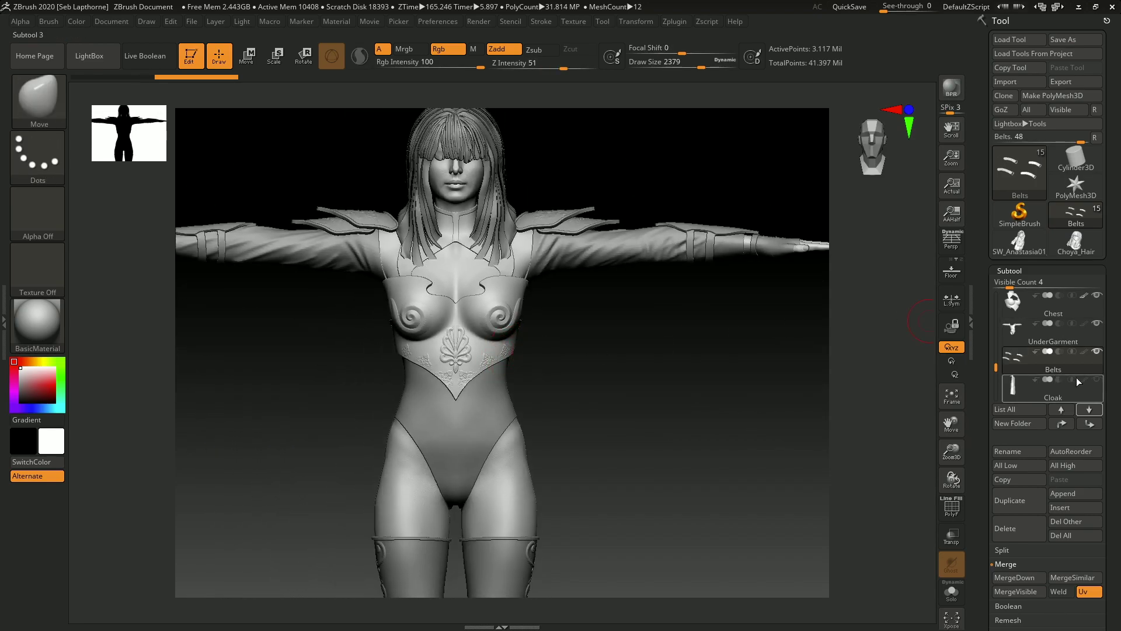
Show the Cloak subtool again and set all subtools to their lowest subdivision level
left_click(1097, 380)
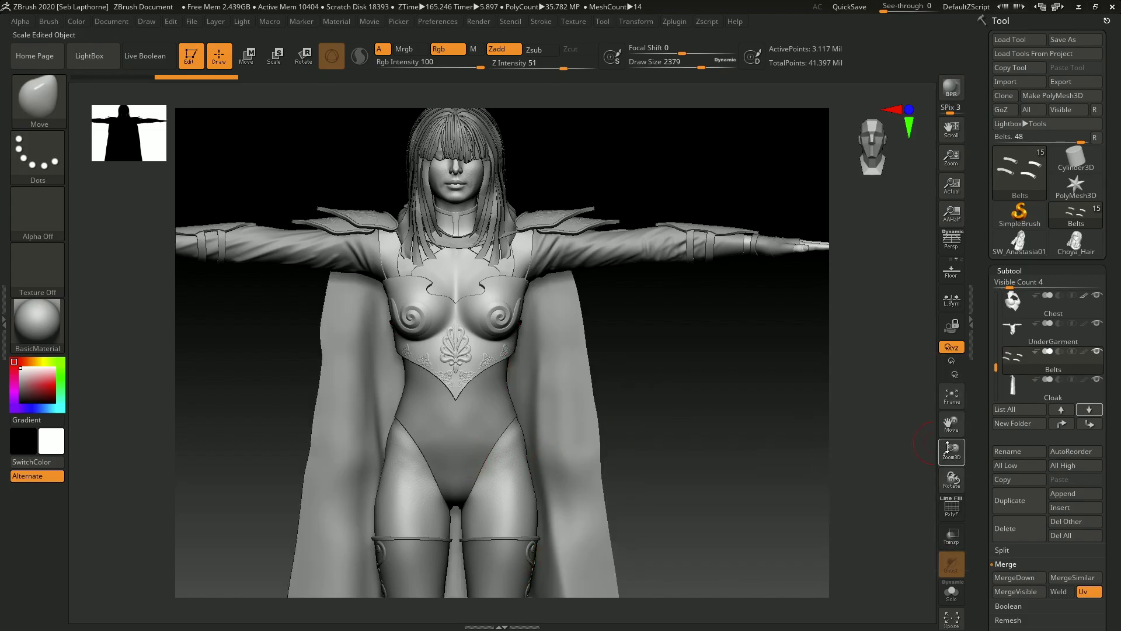
left_click(1015, 472)
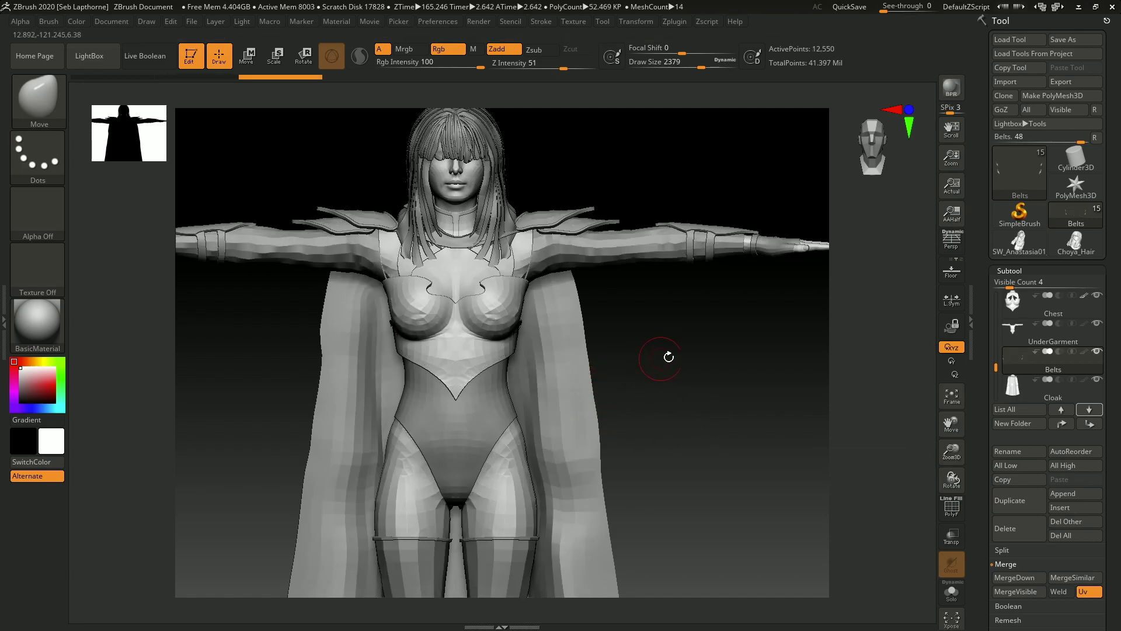
right_click_drag(668, 355, 625, 357)
right_click_drag(532, 382, 566, 378)
left_click_drag(566, 378, 830, 343)
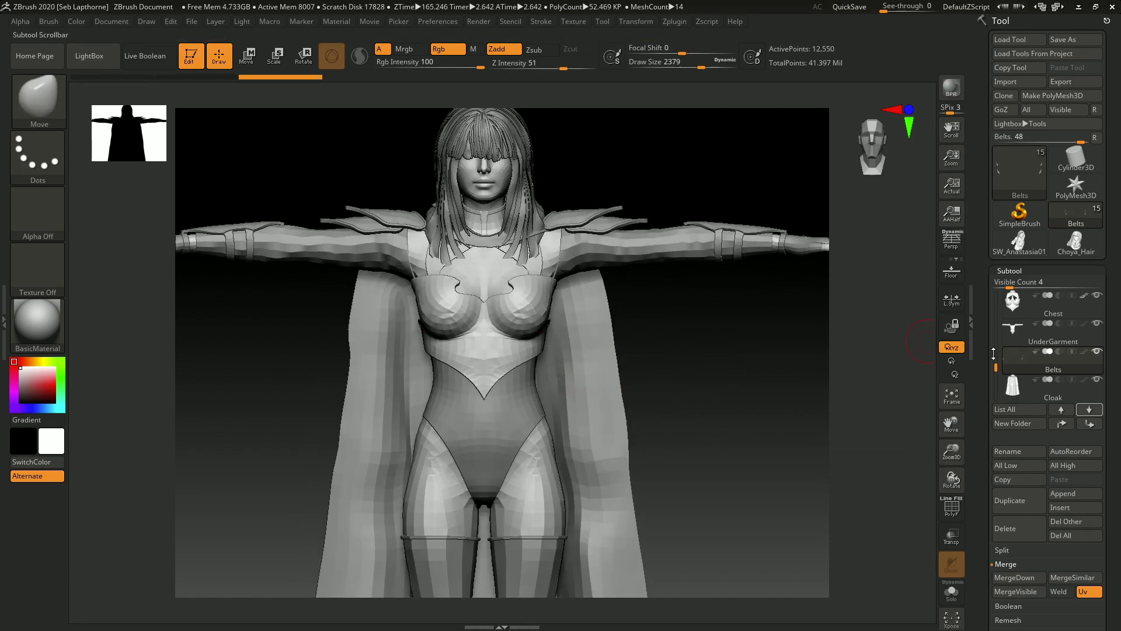
Select the Boots subtool, frame it in the view and turn on the PolyFrame display
left_click_drag(993, 353, 996, 318)
left_click(1014, 359)
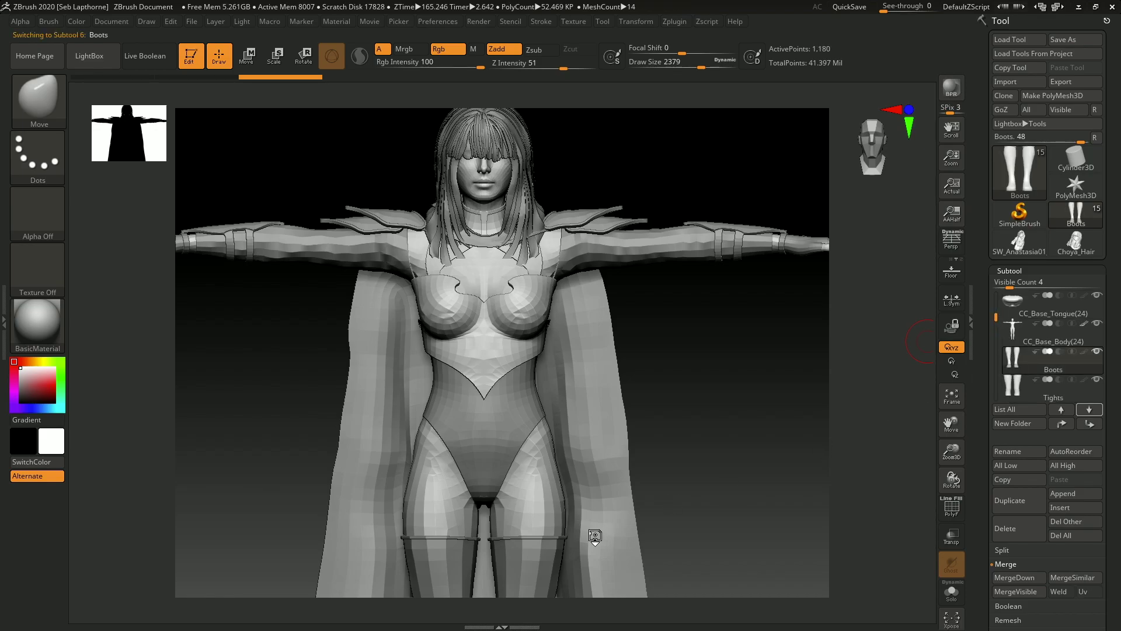
key("f")
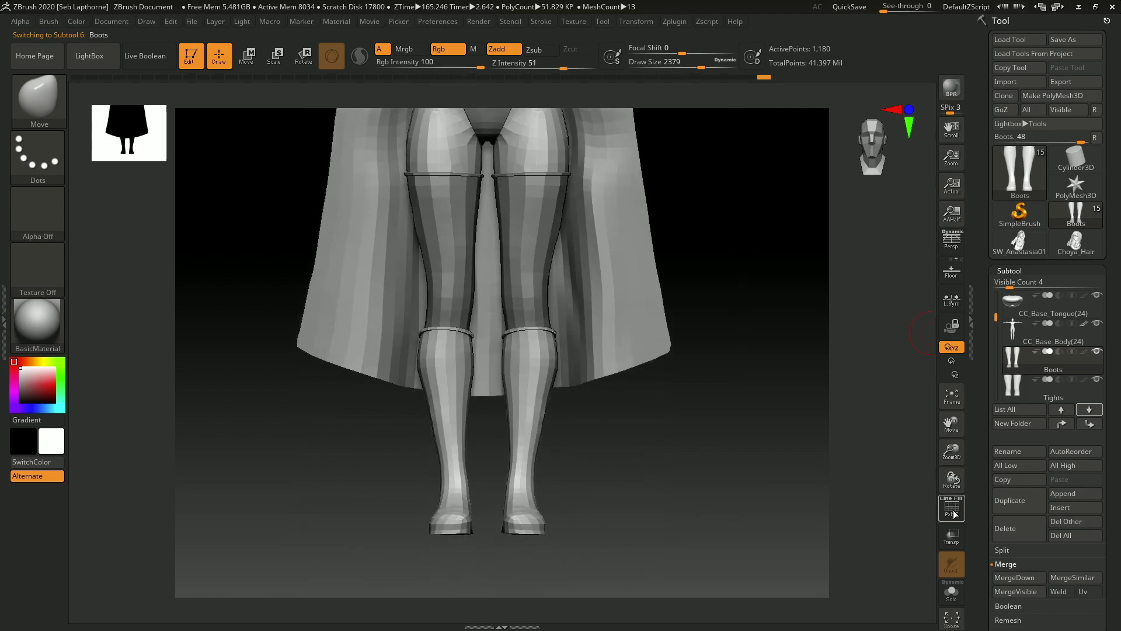
left_click(953, 514)
Examine the polygroups on the boots' shafts, side edges and soles
left_click_drag(688, 546, 499, 353, "alt")
mouse_move(565, 393)
left_mouse_down()
mouse_move(488, 358)
mouse_move(467, 318)
mouse_move(508, 303)
mouse_move(496, 362)
left_mouse_up()
right_click_drag(488, 423, 523, 431, "ctrl")
right_click_drag(493, 325, 541, 430)
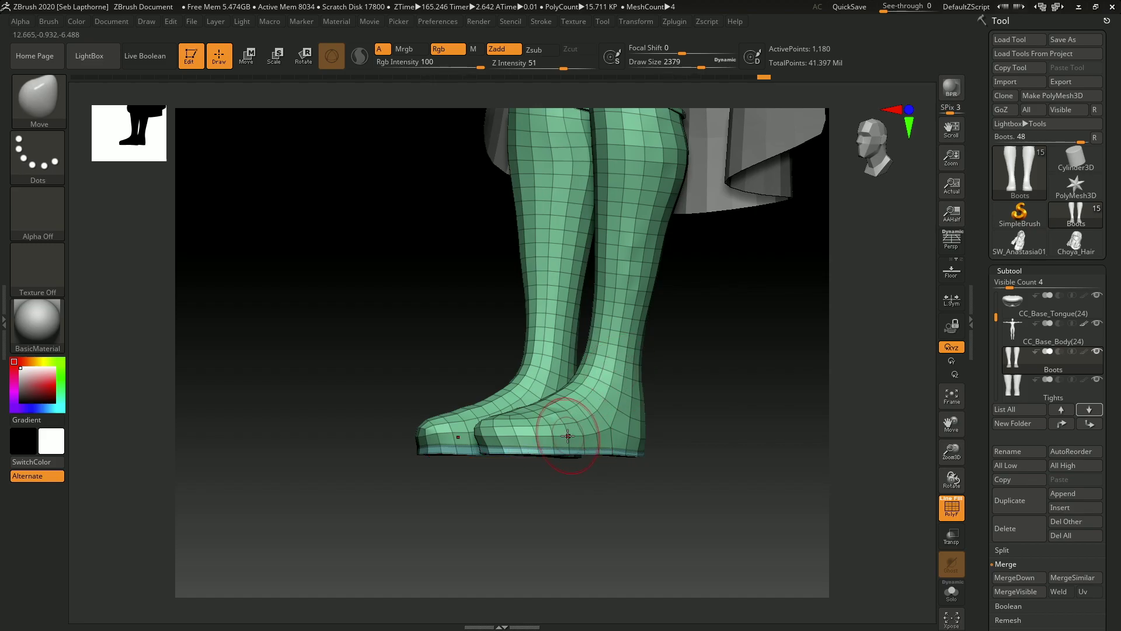
right_click_drag(567, 435, 570, 410)
right_click_drag(570, 325, 601, 378)
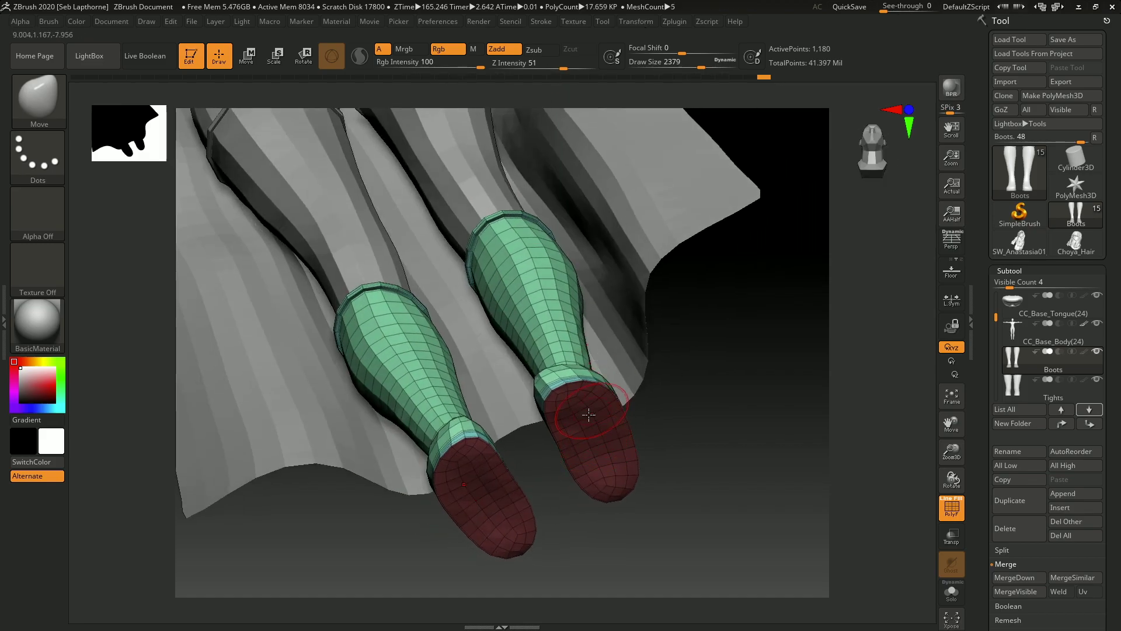
right_click_drag(589, 425, 600, 315)
right_click_drag(600, 315, 562, 363, "alt")
right_click_drag(500, 523, 476, 315, "alt")
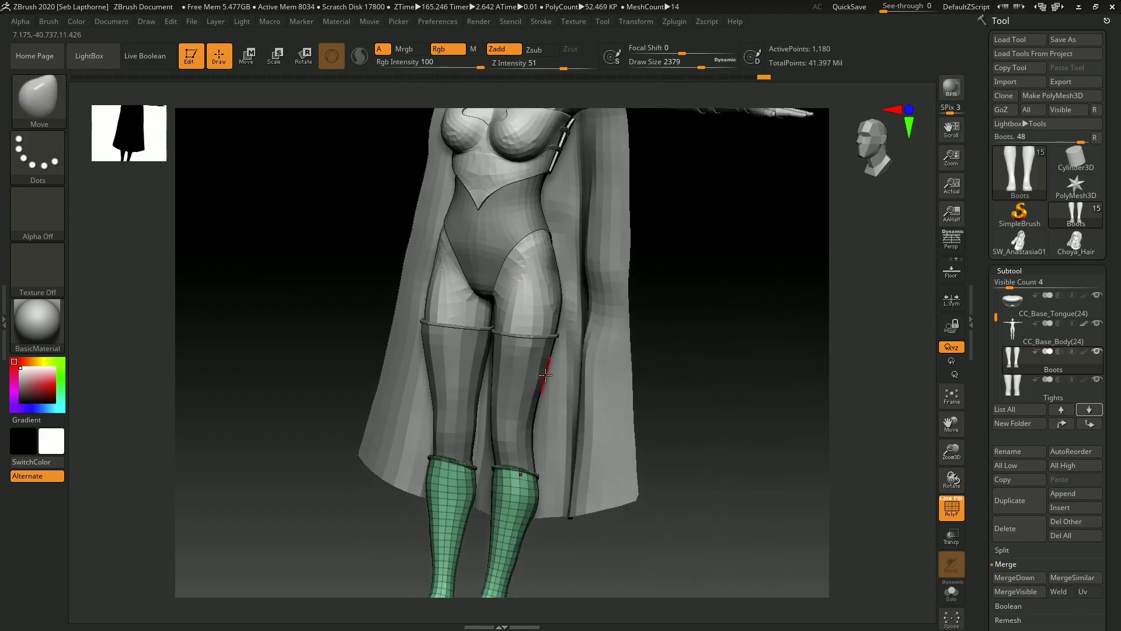
Select the Tights subtool and examine its polygroups around the legs
left_click(542, 371, "alt")
right_click_drag(543, 371, 558, 569, "ctrl")
right_click_drag(531, 345, 523, 496)
right_click_drag(522, 389, 555, 280)
right_click_drag(534, 605, 533, 355, "ctrl")
right_click_drag(514, 516, 529, 403)
Select the Chest subtool and examine the polygroups along the armor's upper edge
left_click(525, 332, "alt")
right_click_drag(554, 251, 624, 315, "alt")
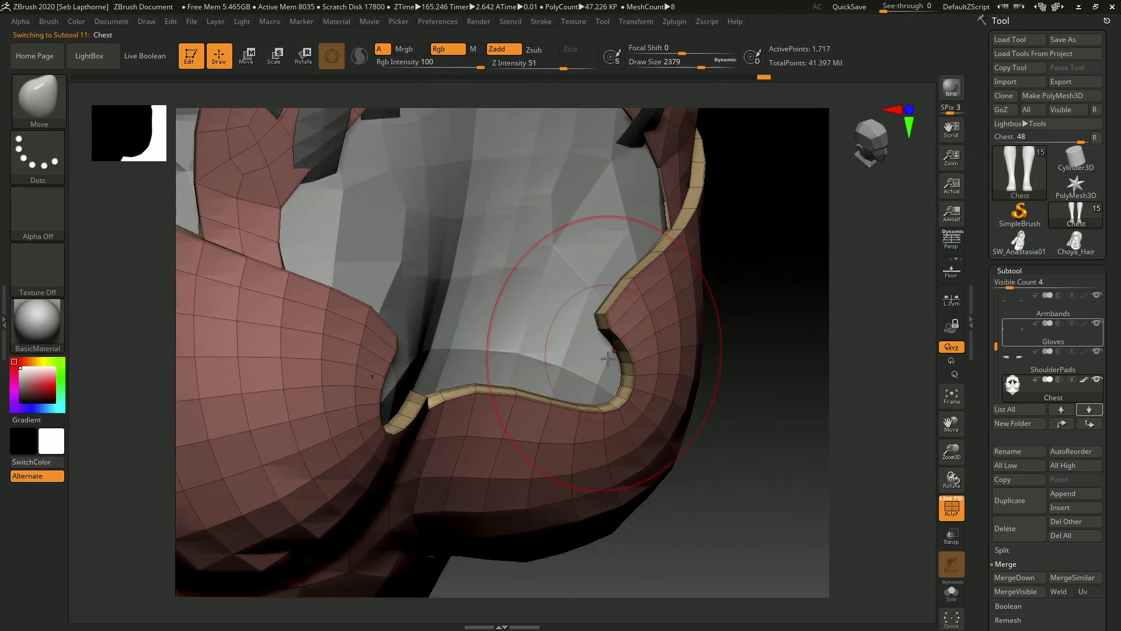
right_click_drag(612, 362, 485, 356)
Select the UnderGarment subtool, isolate it with Solo and examine its front, back and sleeve polygroups
left_click(611, 338, "alt")
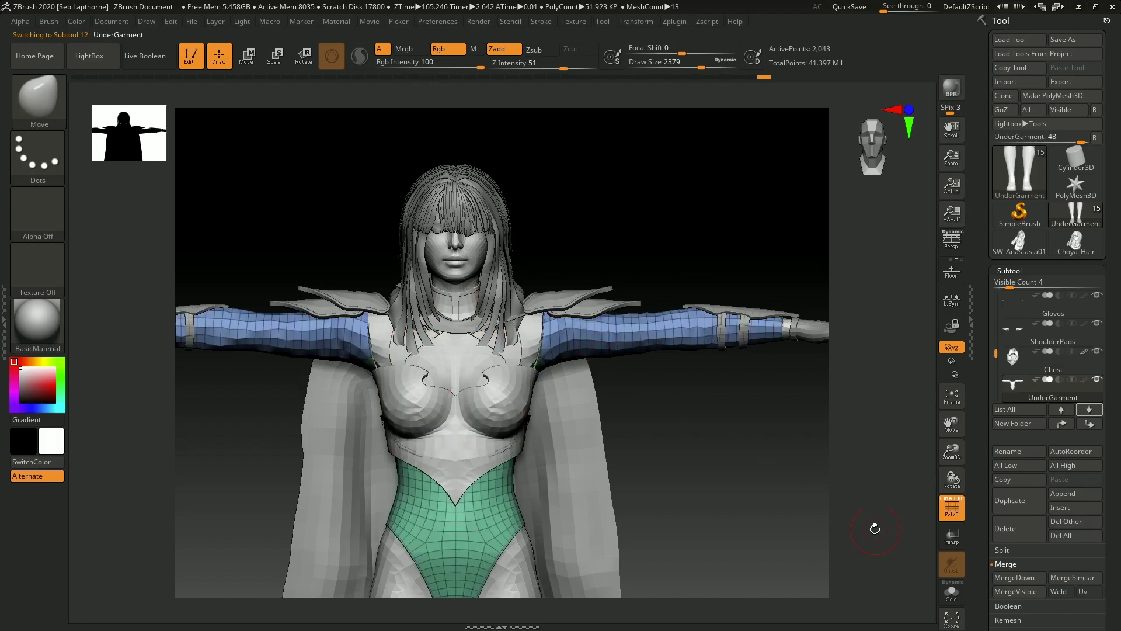
left_click(948, 601)
mouse_move(626, 503)
right_mouse_down("ctrl")
mouse_move(561, 513)
mouse_move(560, 480)
mouse_move(488, 468)
mouse_move(562, 270)
right_mouse_up("ctrl")
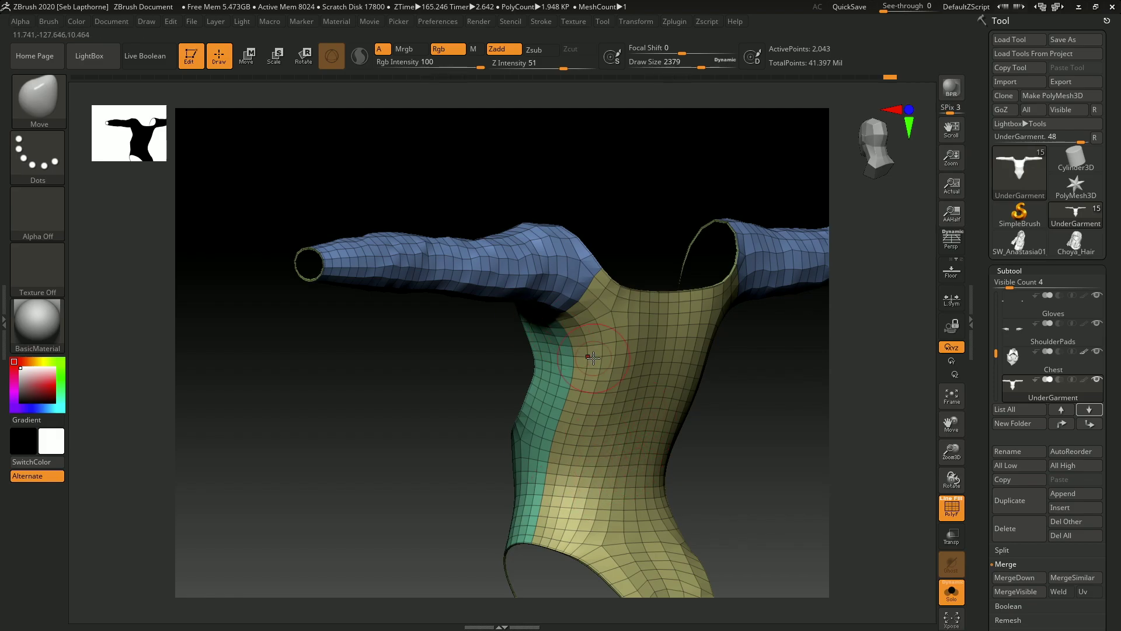
right_click_drag(435, 438, 553, 453)
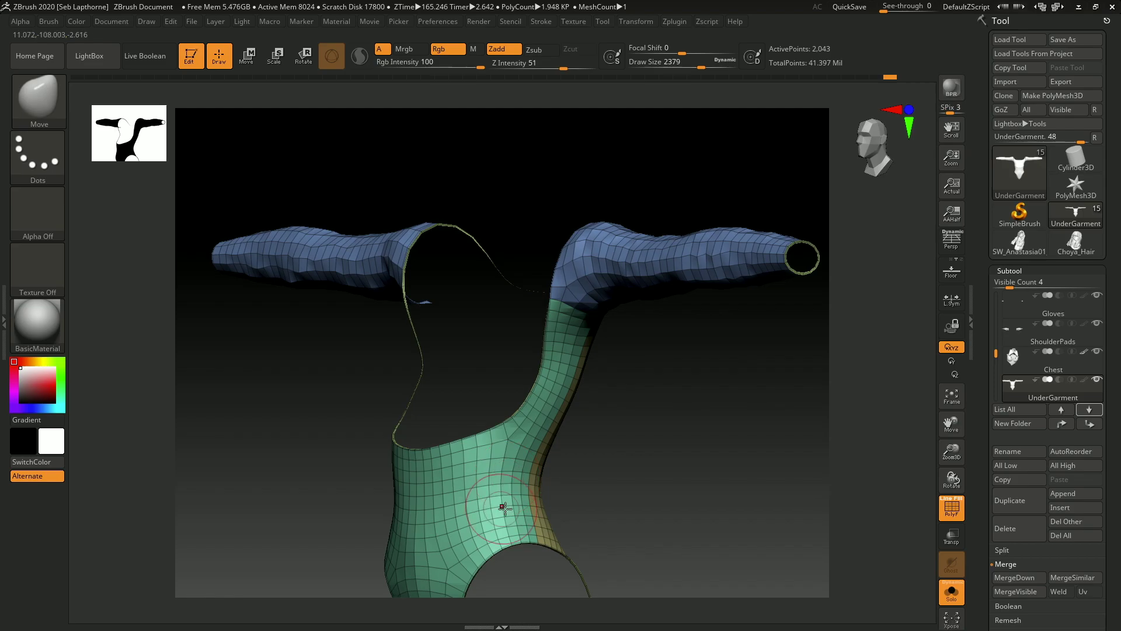
right_click_drag(498, 507, 535, 416, "alt")
right_click_drag(503, 492, 650, 380)
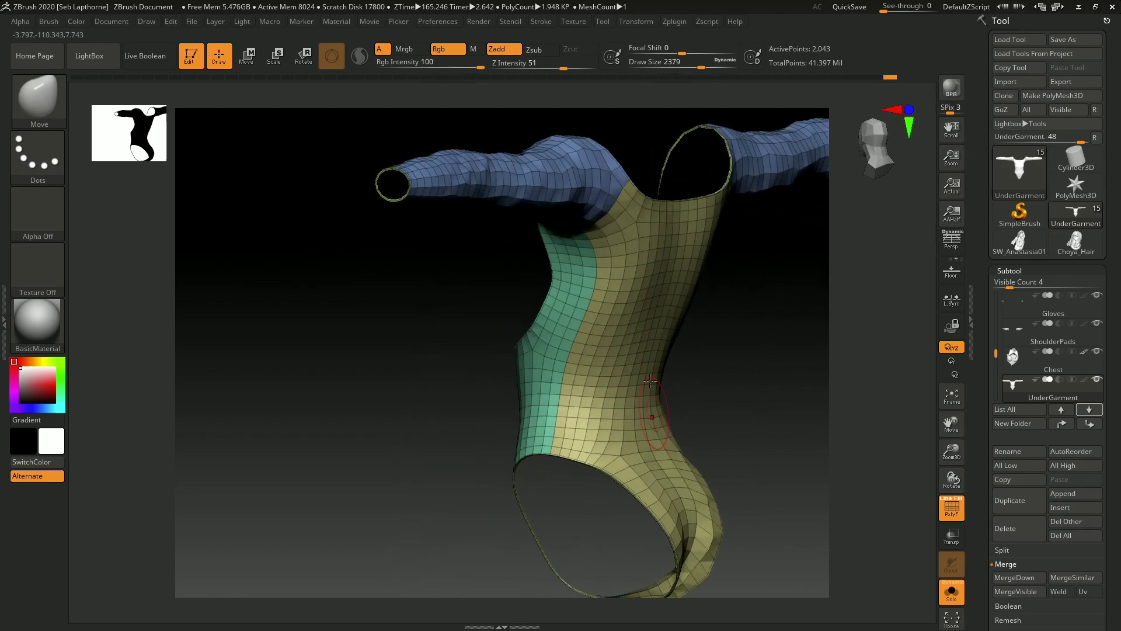
Open the plugin options and inspect the side boundary between the UnderGarment's front and back polygroups
left_click(677, 21)
left_click(708, 417)
right_click_drag(575, 406, 599, 395)
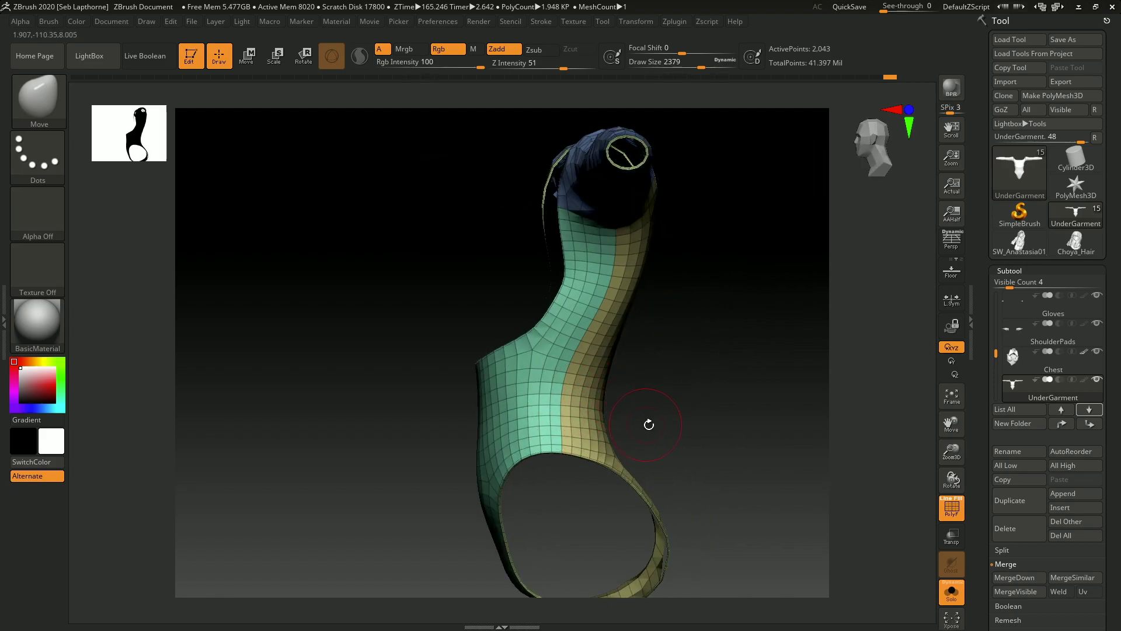
mouse_move(593, 452)
right_mouse_down()
mouse_move(633, 453)
mouse_move(607, 464)
mouse_move(584, 450)
right_mouse_up()
Choose the ZModeler brush and set its polygon action to PolyGroup with A Single Poly as target
left_click(50, 112)
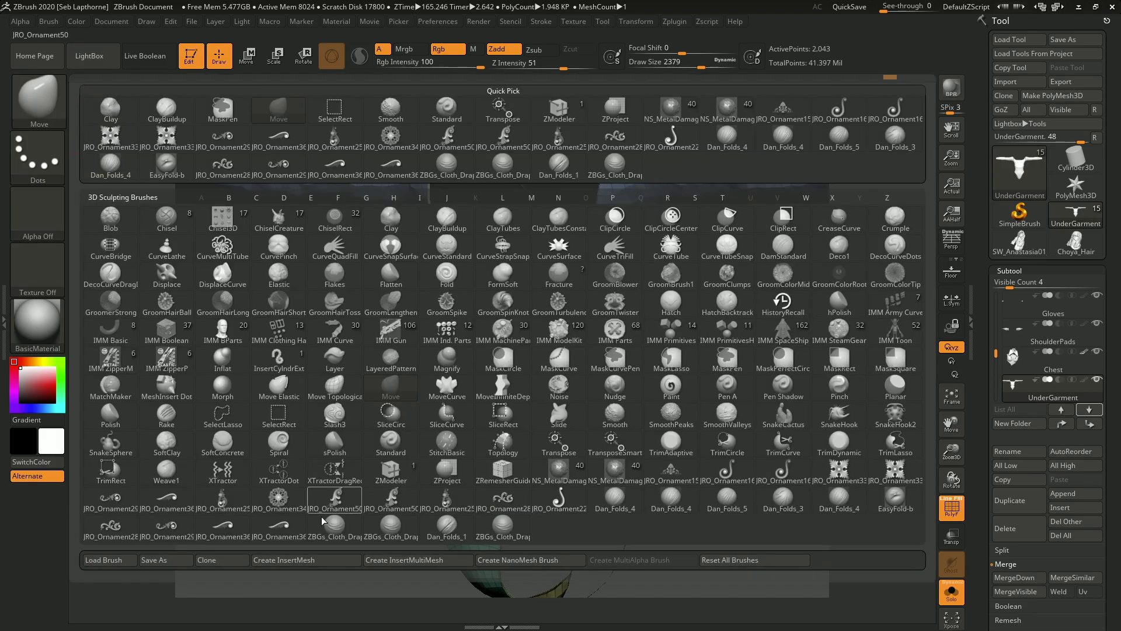
left_click(582, 118)
right_click_drag(695, 537, 461, 420)
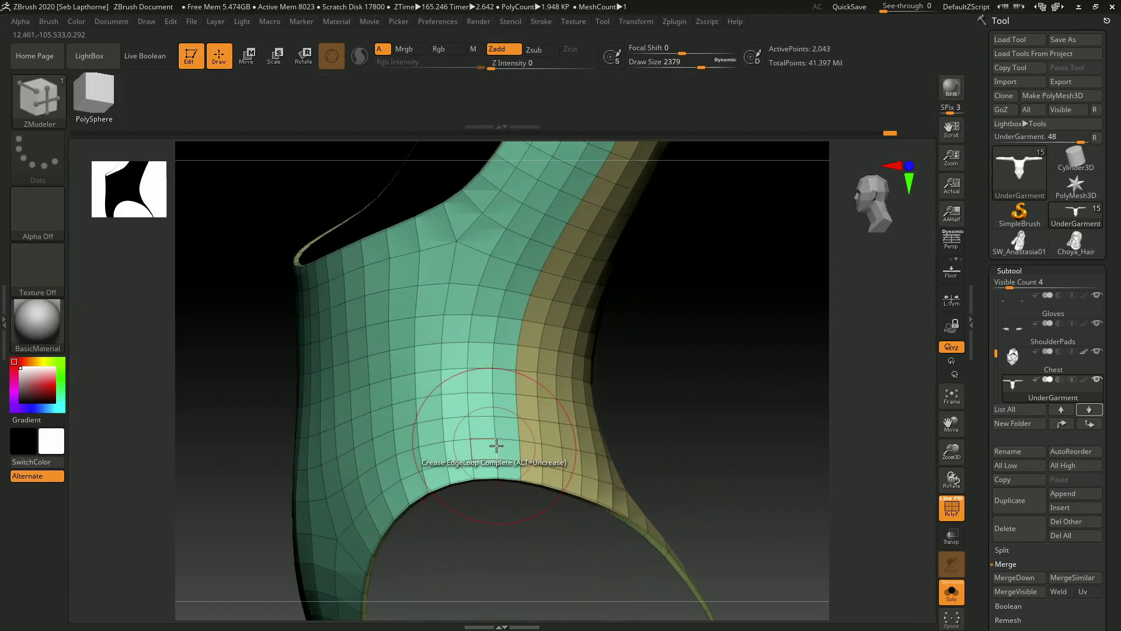
key("space")
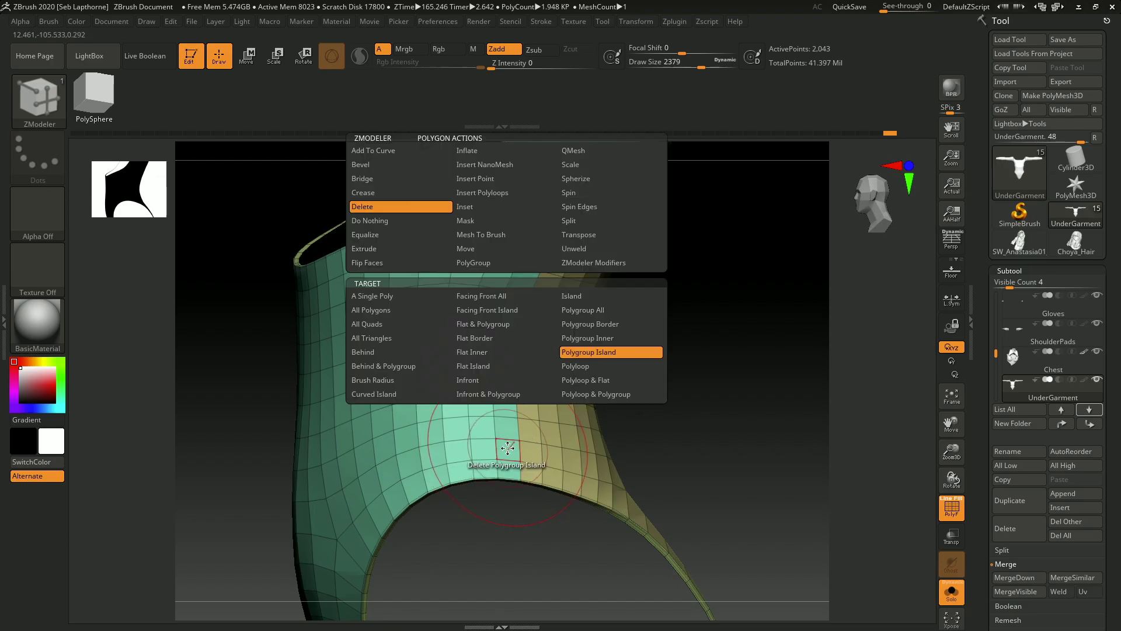
left_click(476, 262)
left_click(403, 299)
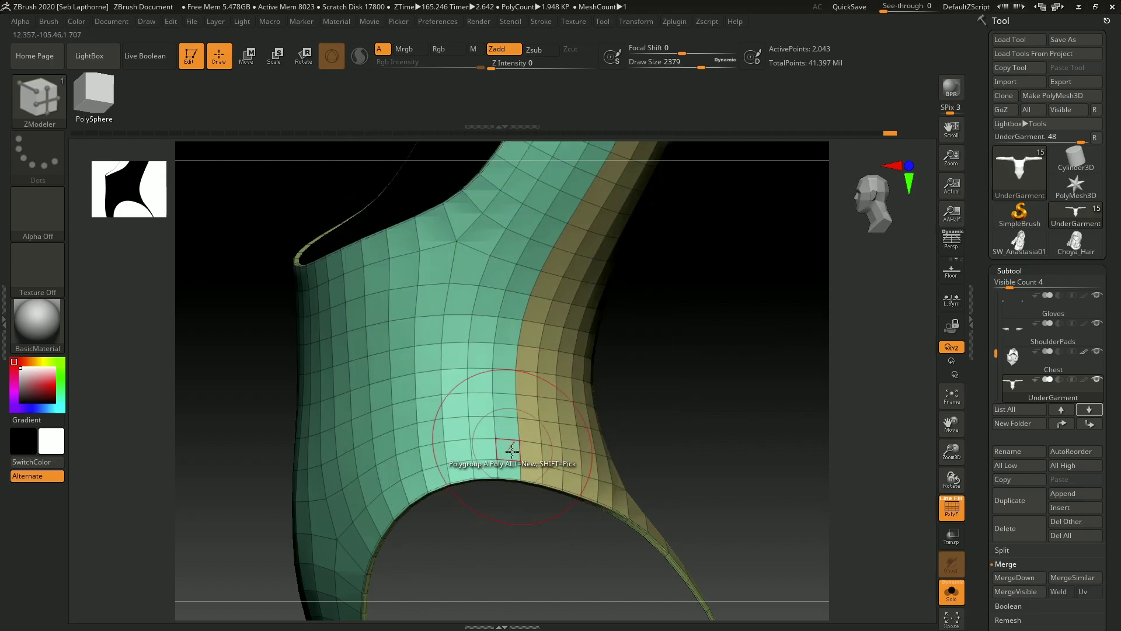
mouse_move(514, 295)
right_mouse_down("alt")
mouse_move(500, 516)
mouse_move(526, 408)
mouse_move(525, 452)
mouse_move(559, 334)
mouse_move(522, 507)
mouse_move(518, 400)
mouse_move(528, 433)
right_mouse_up("alt")
mouse_move(507, 483)
right_mouse_down("alt")
mouse_move(508, 421)
mouse_move(476, 436)
mouse_move(594, 419)
right_mouse_up("alt")
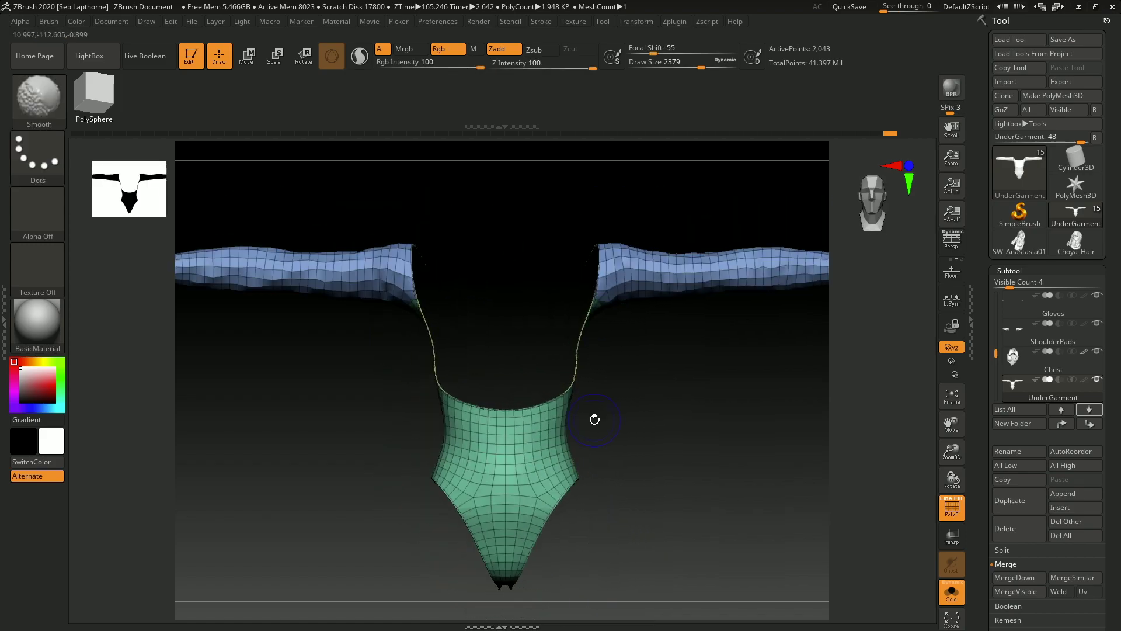
Check the UV Master unwrap options, preview the UnderGarment's UV layout with Morph UV and restore the 3D shape
left_click(672, 22)
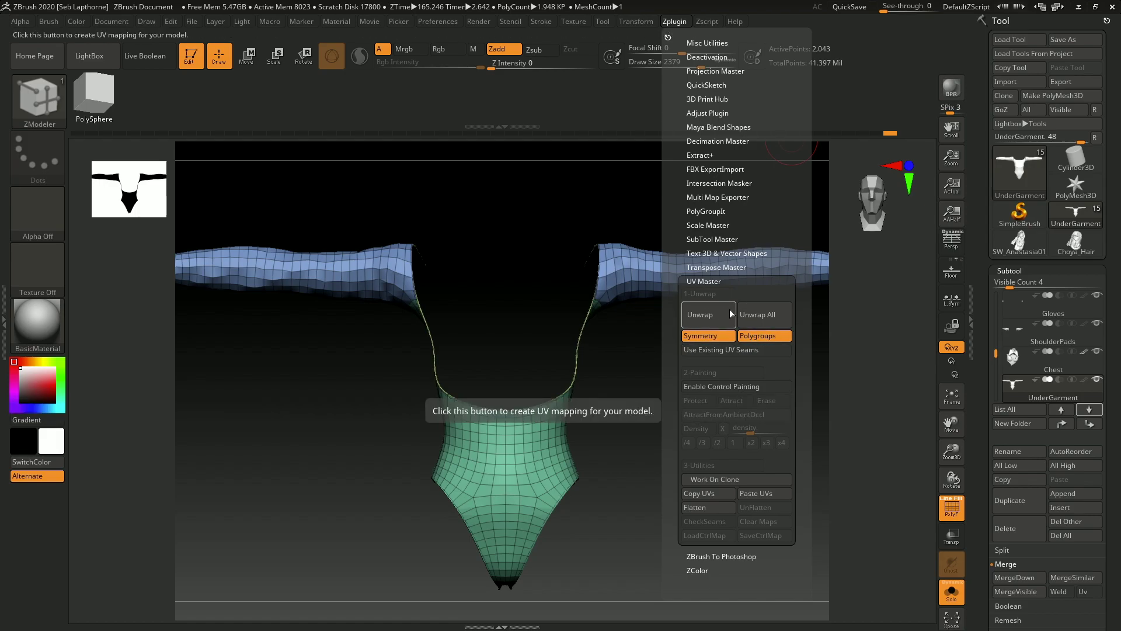
scroll(1109, 346, "down", 5)
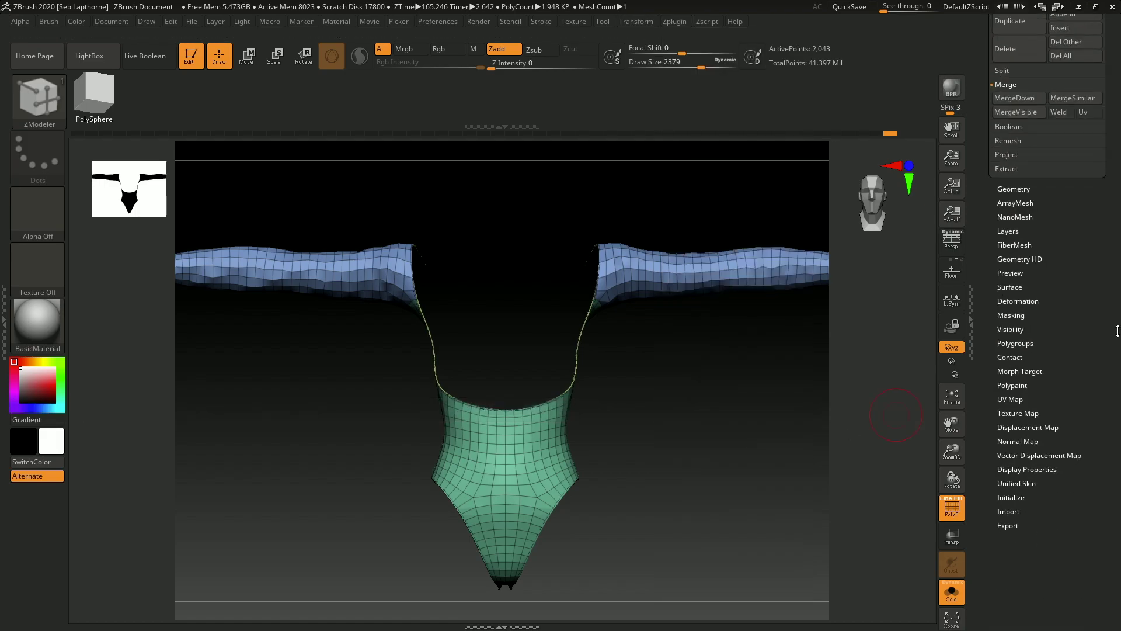
left_click(1021, 398)
scroll(1032, 252, "up", 3)
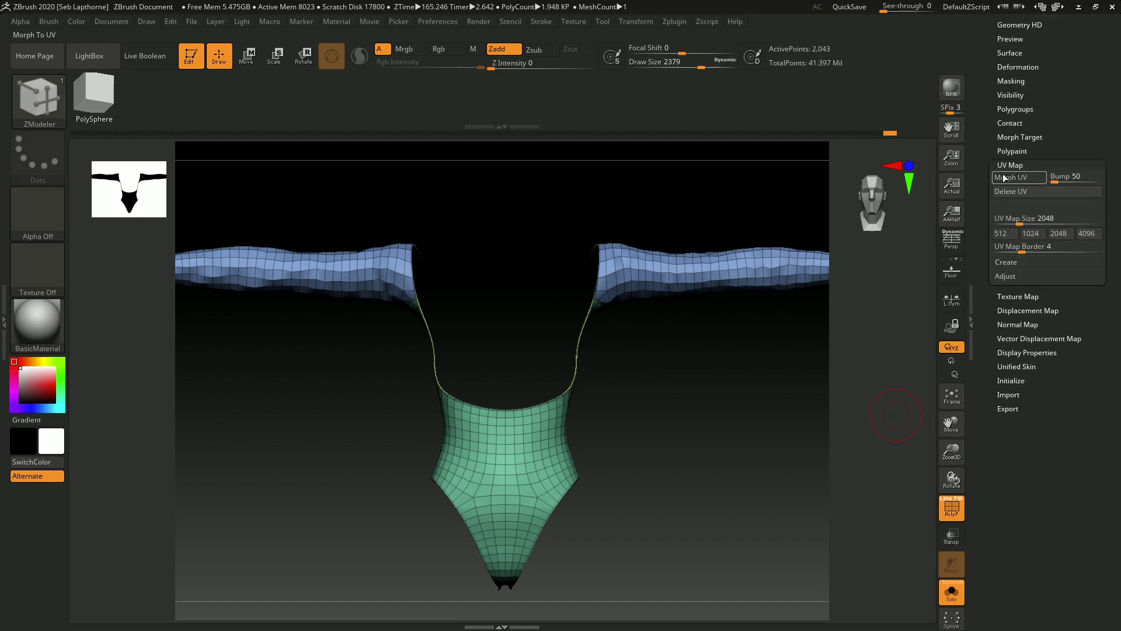
left_click(1005, 168)
left_click(1007, 166)
left_click(1011, 177)
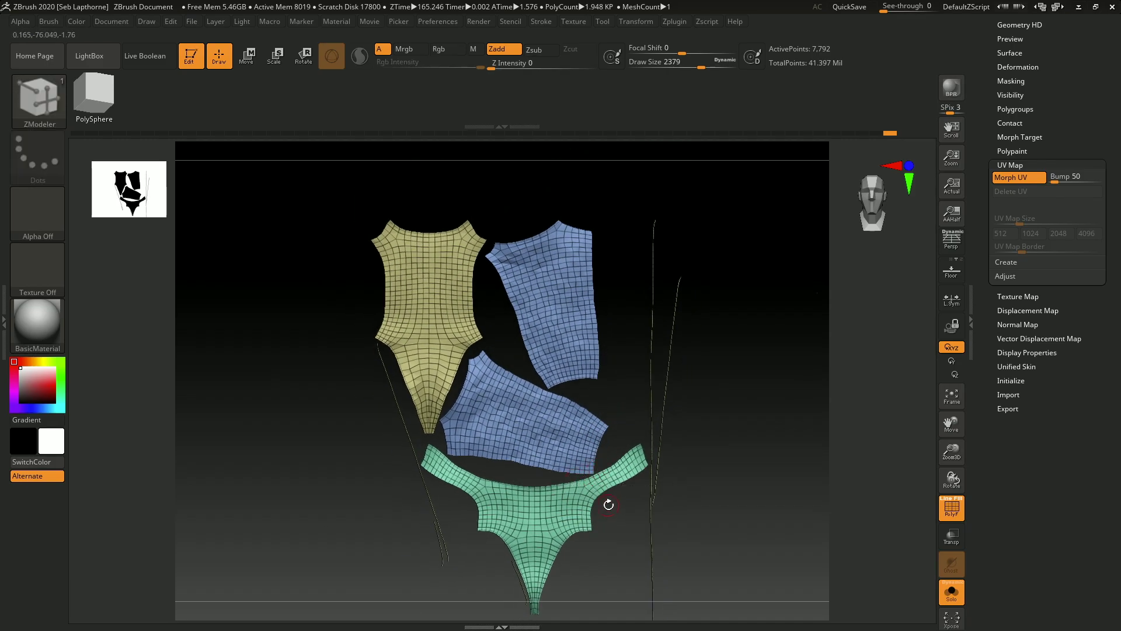
left_click(1016, 178)
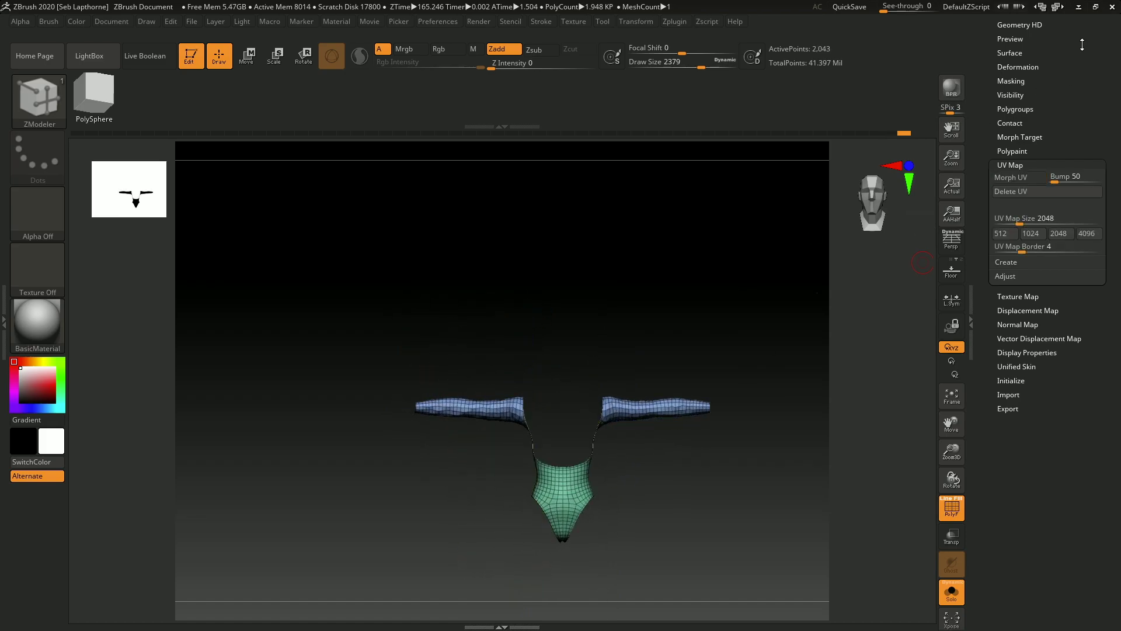
Turn off Solo and inspect how the UnderGarment sits beneath the chest armor and its side straps
left_click_drag(1081, 49, 1029, 177)
left_click(951, 592)
left_click_drag(700, 466, 690, 337, "alt")
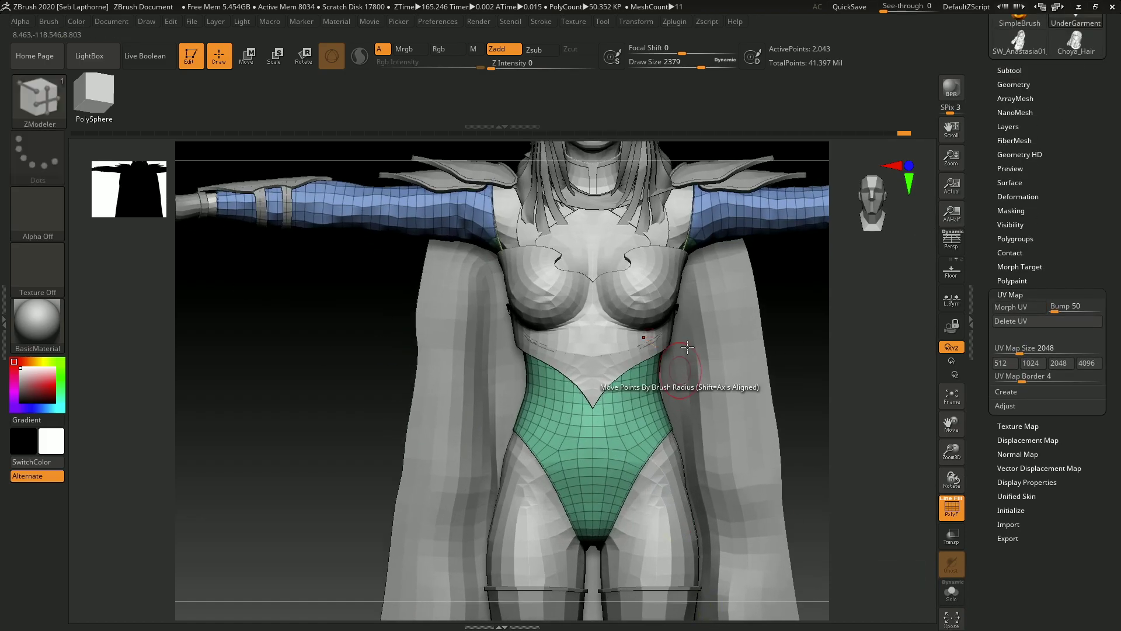
right_click_drag(698, 268, 616, 439, "alt")
right_click_drag(671, 397, 519, 524)
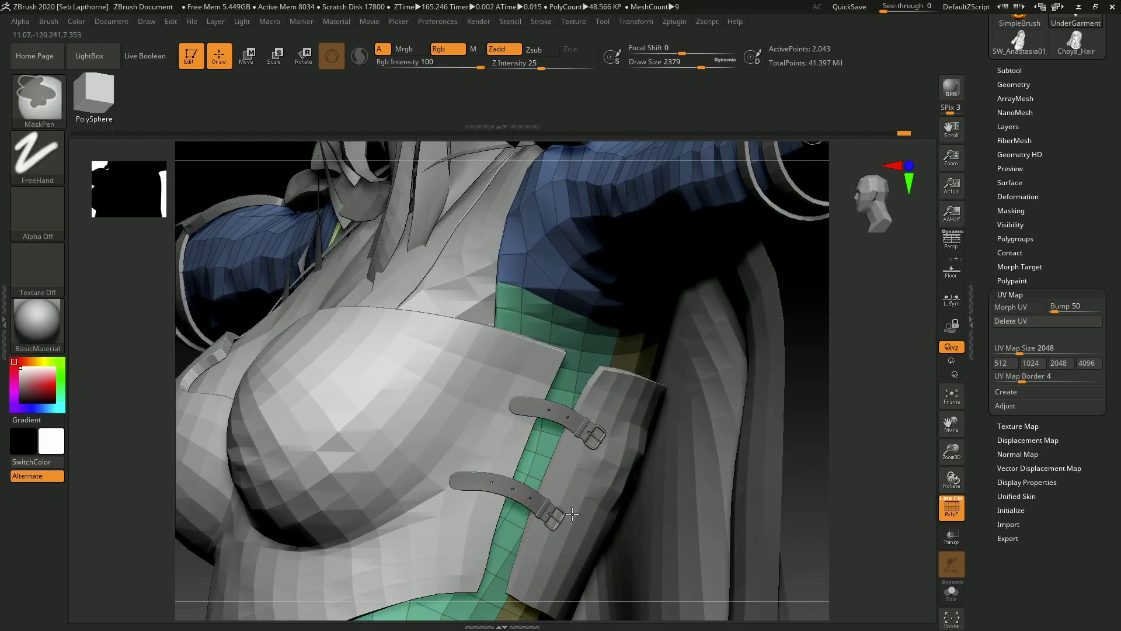
right_click_drag(567, 494, 575, 373, "ctrl")
right_click_drag(575, 374, 568, 298, "ctrl")
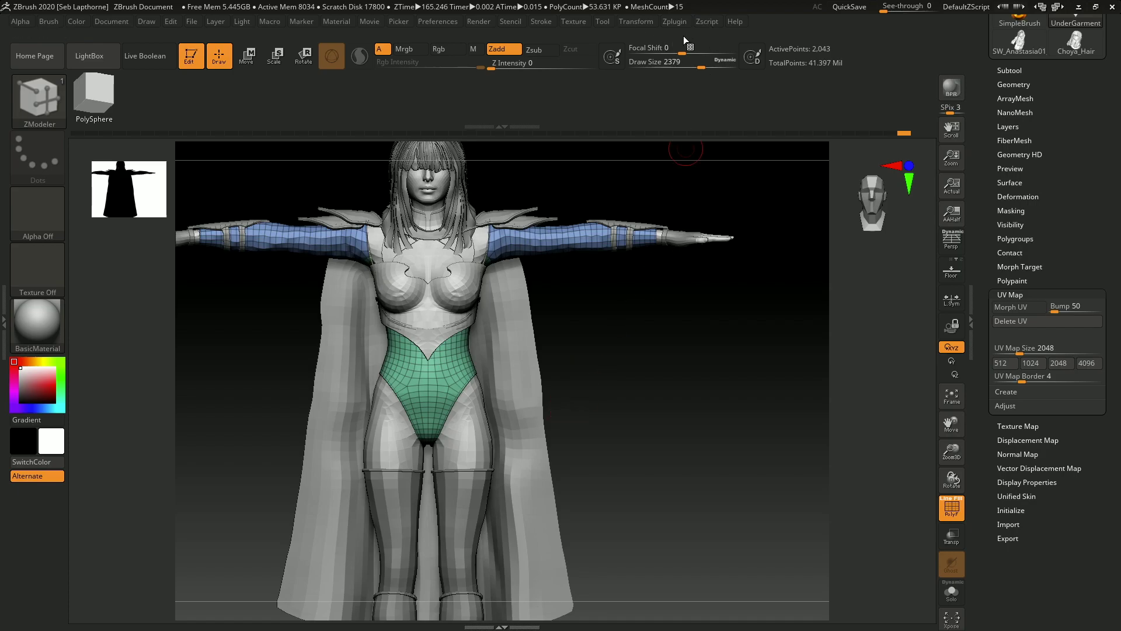
Turn off the PolyFrame display on the character and bring up the UV Master options
left_click(676, 22)
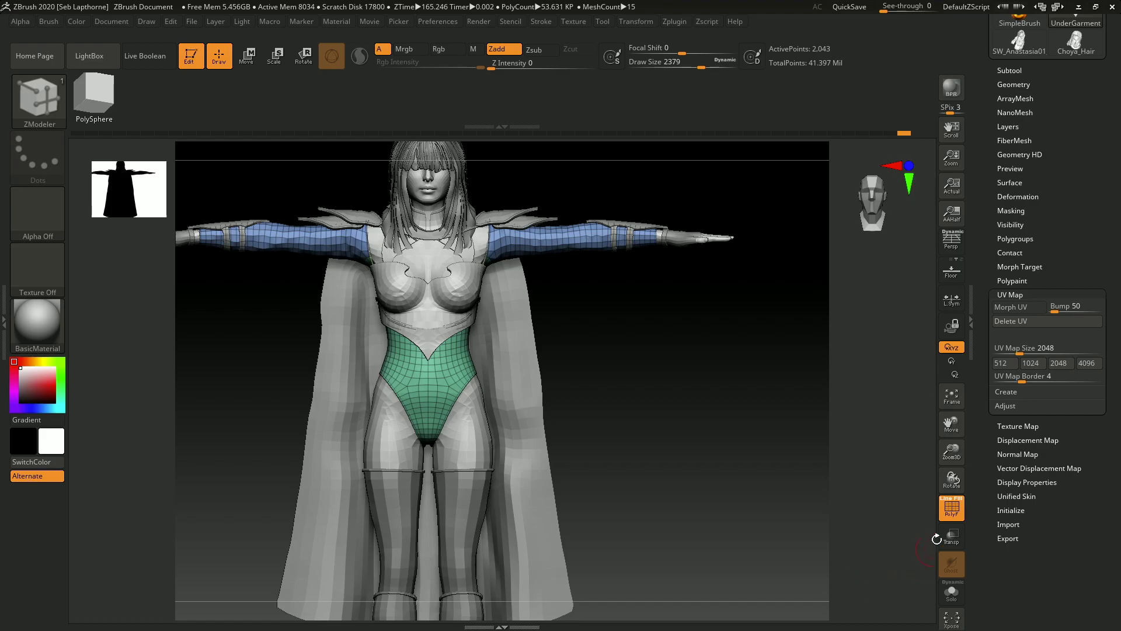
left_click(951, 507)
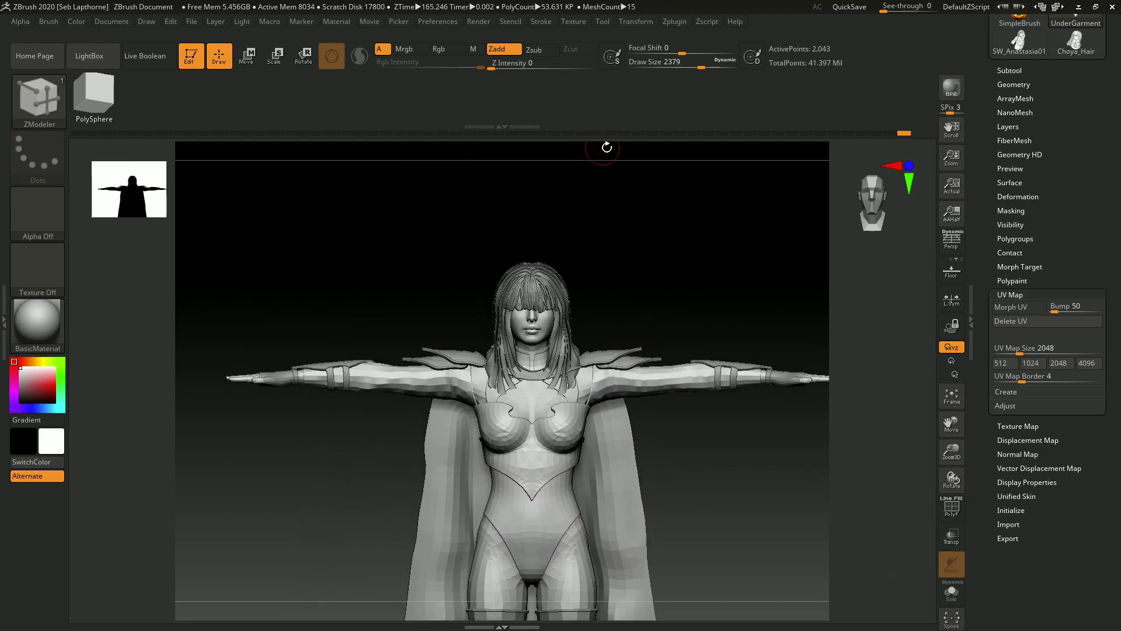
left_click(665, 19)
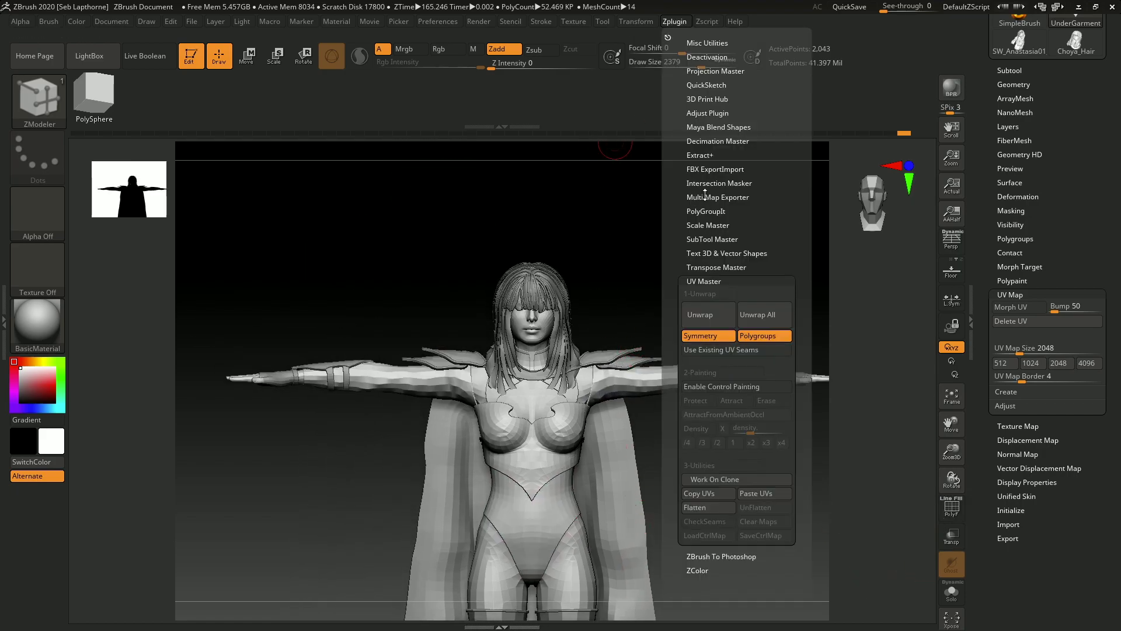
Hide the FemaleKnight, teeth, tongue, base body and hair subtools, leaving only the outfit pieces shown
left_click(1010, 72)
left_click(1096, 181, "shift")
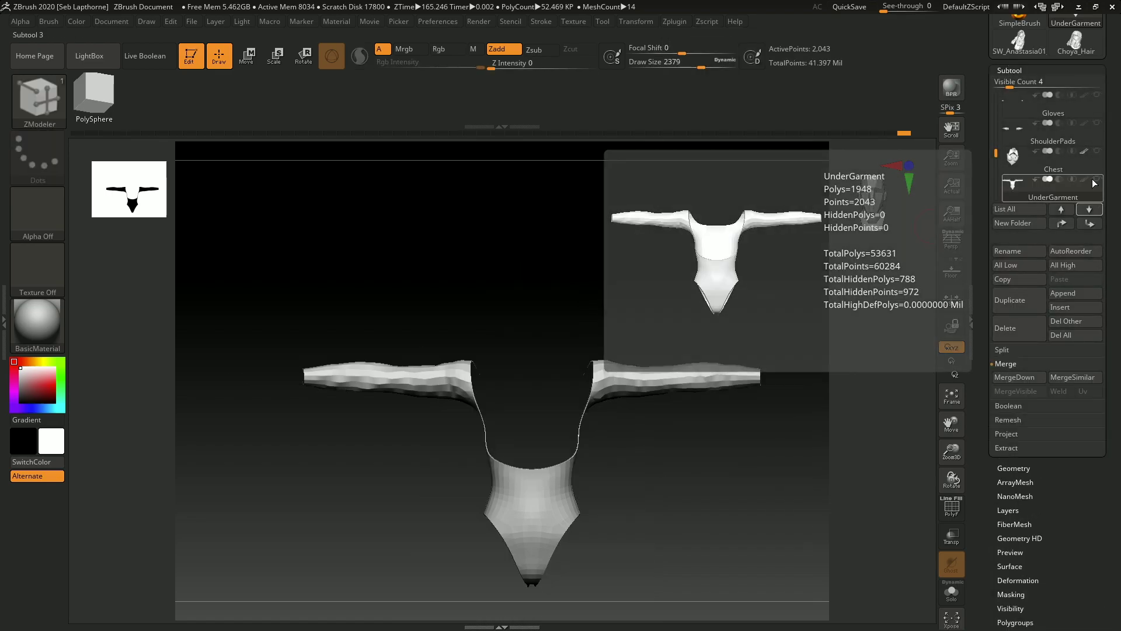
left_click(1095, 181, "shift")
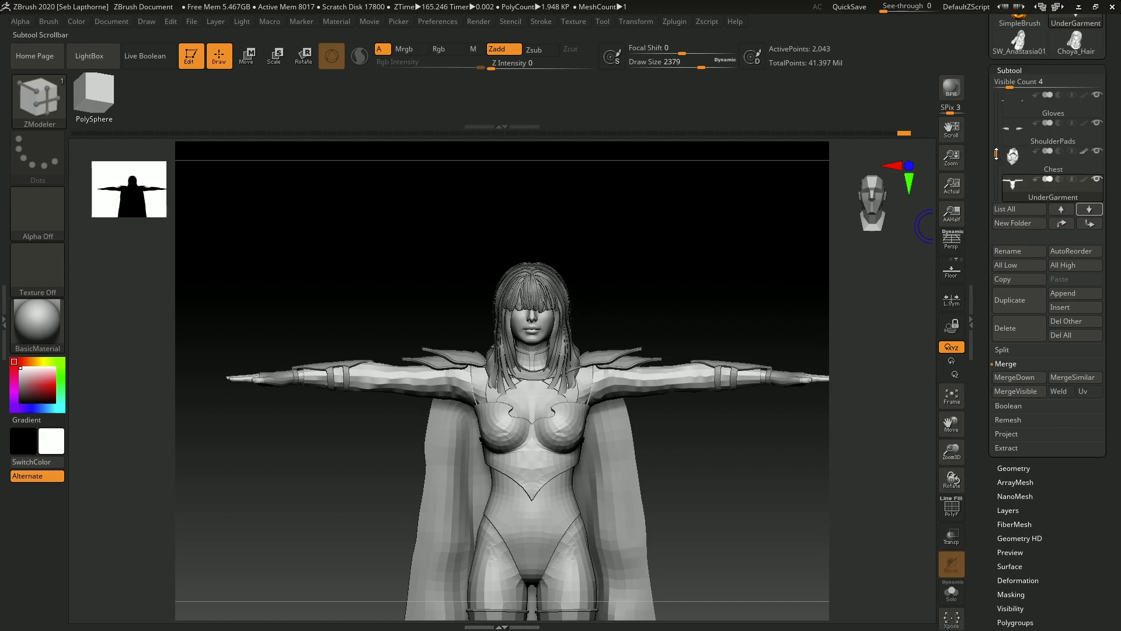
left_click_drag(996, 154, 996, 96)
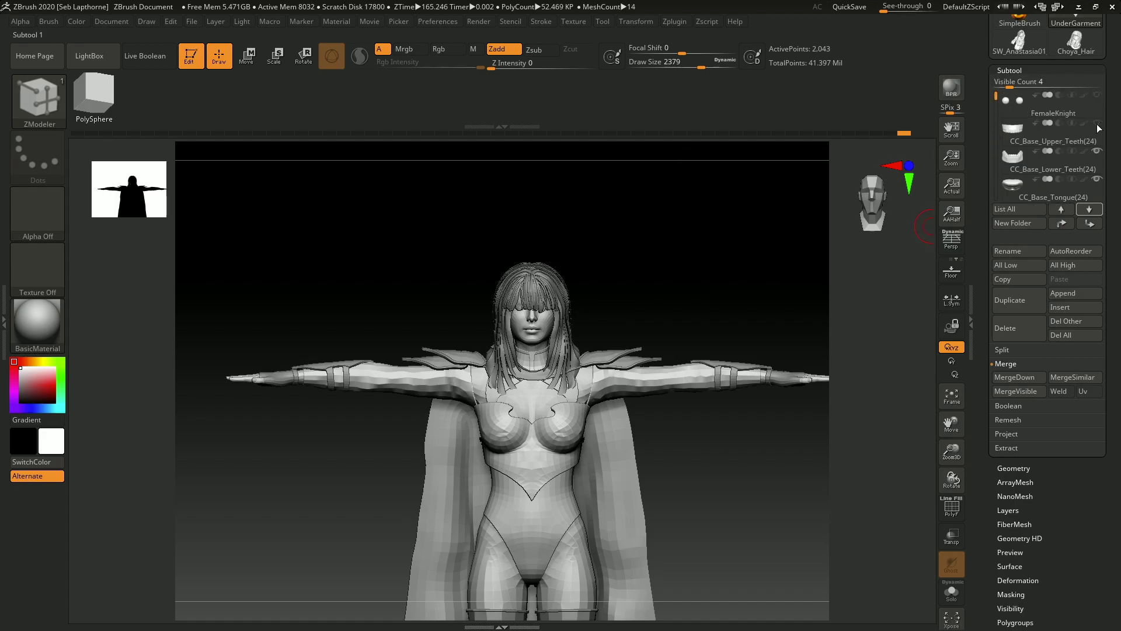
left_click_drag(995, 96, 996, 106)
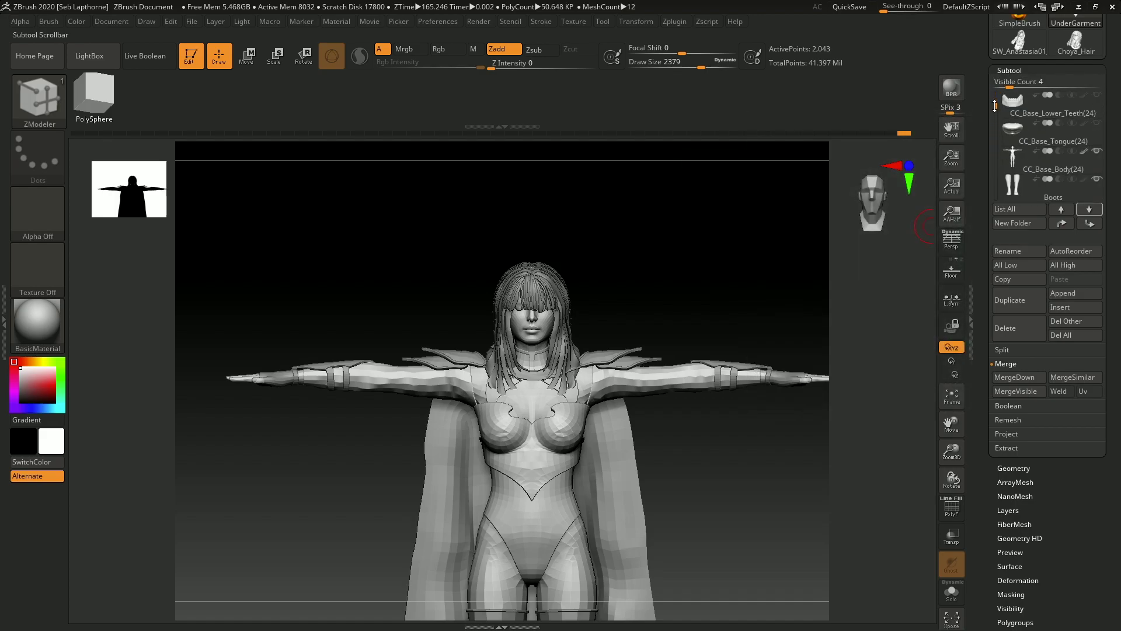
left_click(1096, 152)
left_click(1075, 191)
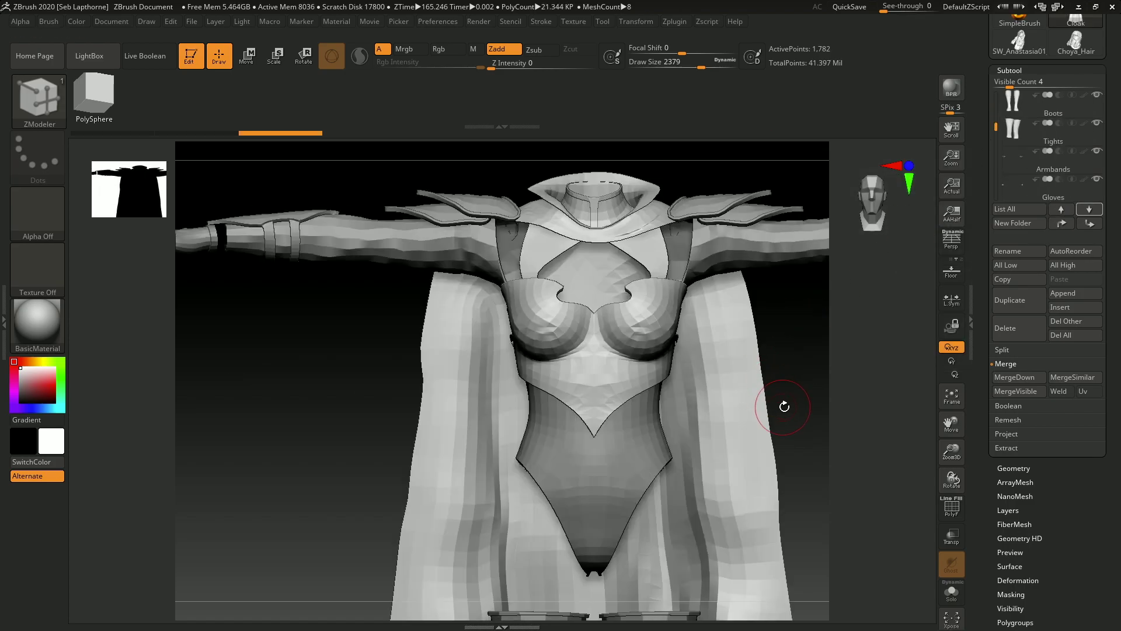
Review the FBX ExportImport settings for visible subtools, including the extended options
left_click(668, 21)
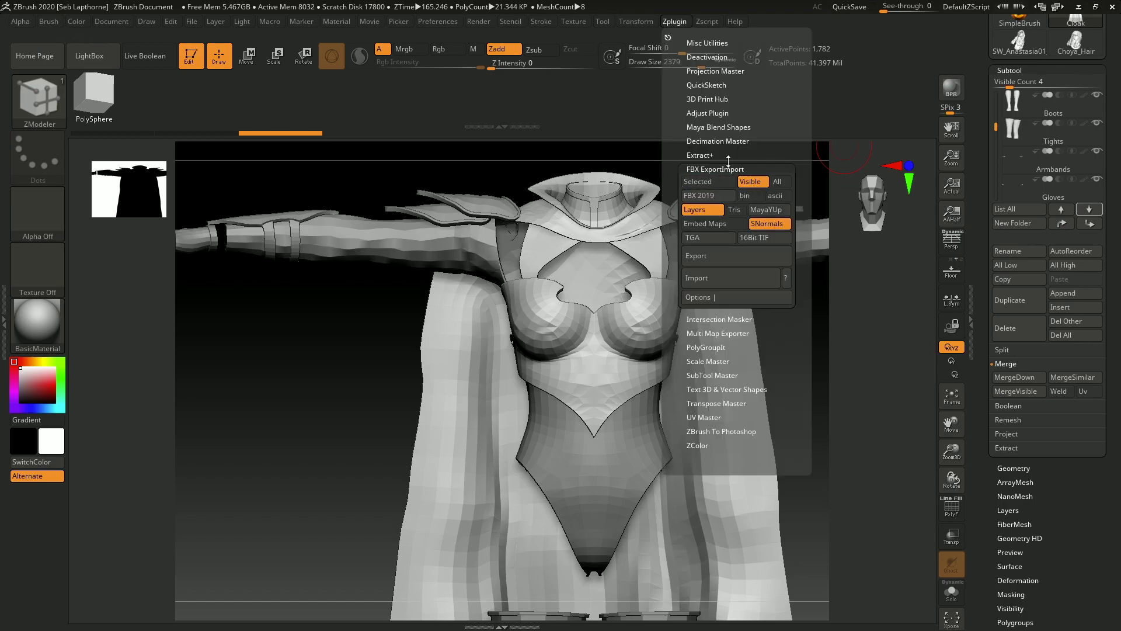
left_click(748, 300)
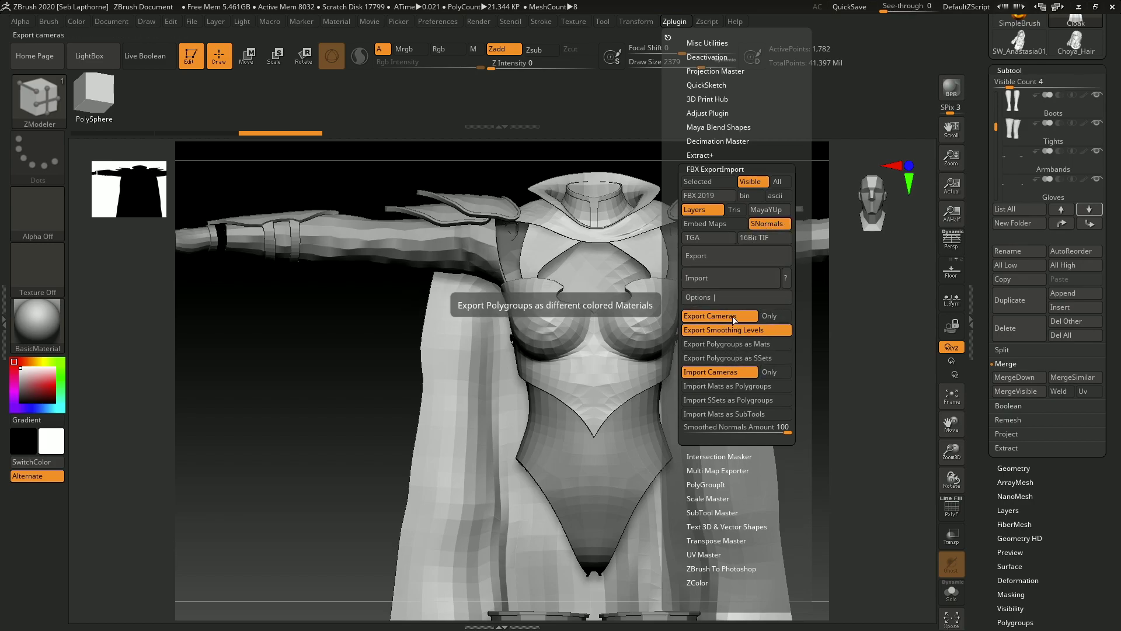
left_click(733, 296)
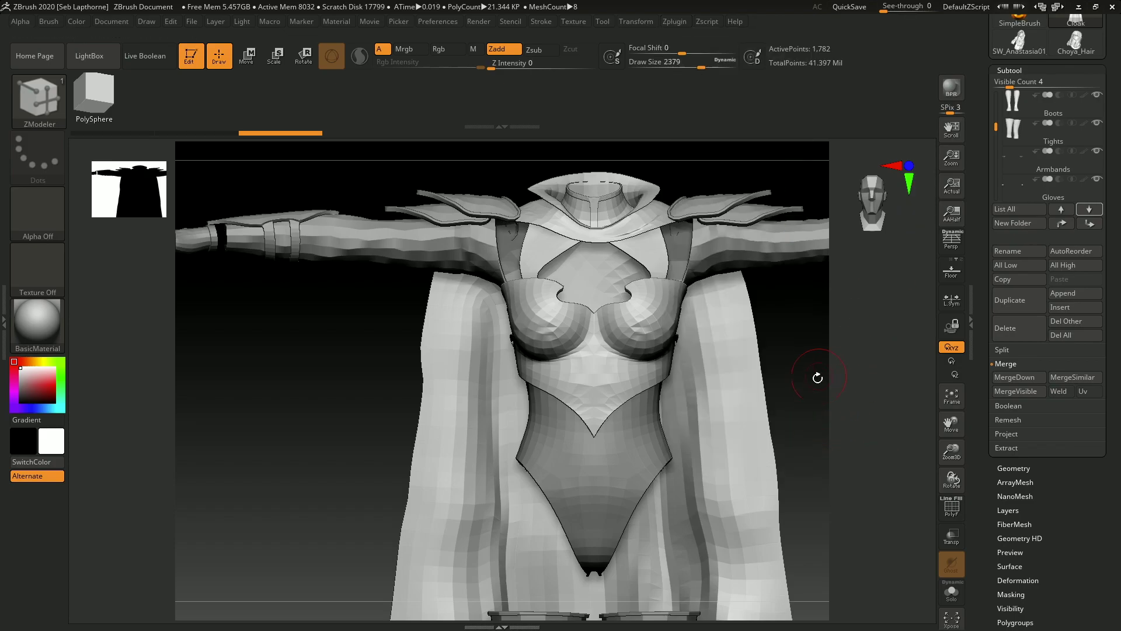
Switch to Maya and inspect the low-poly outfit's coloured pieces from the front, the side and above
key("super")
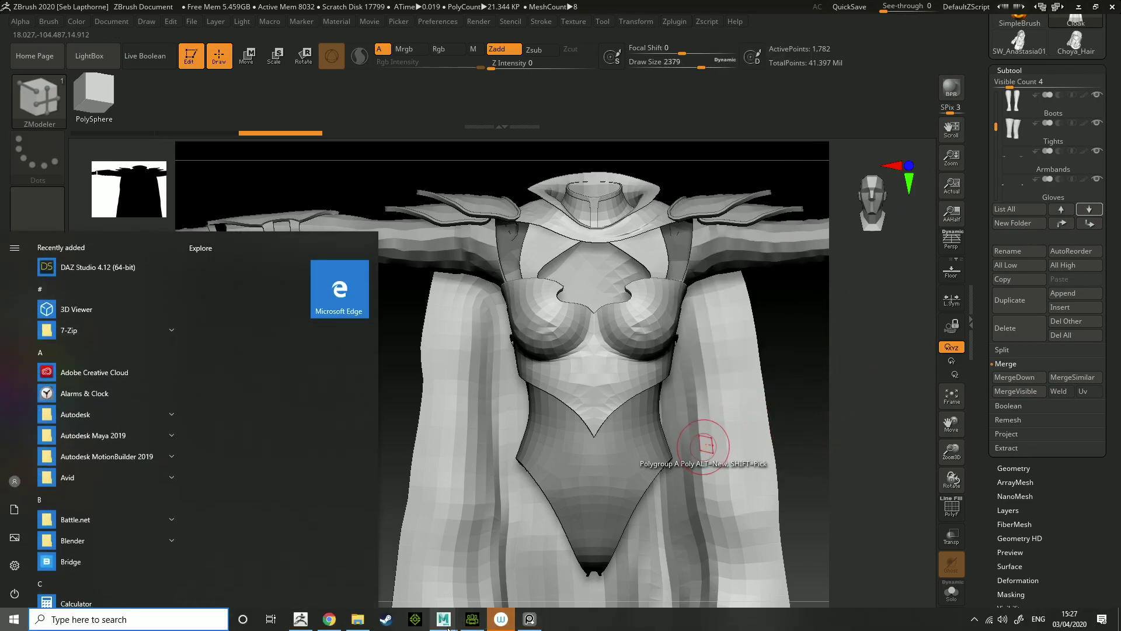
left_click(508, 560)
left_click_drag(631, 418, 662, 391, "alt")
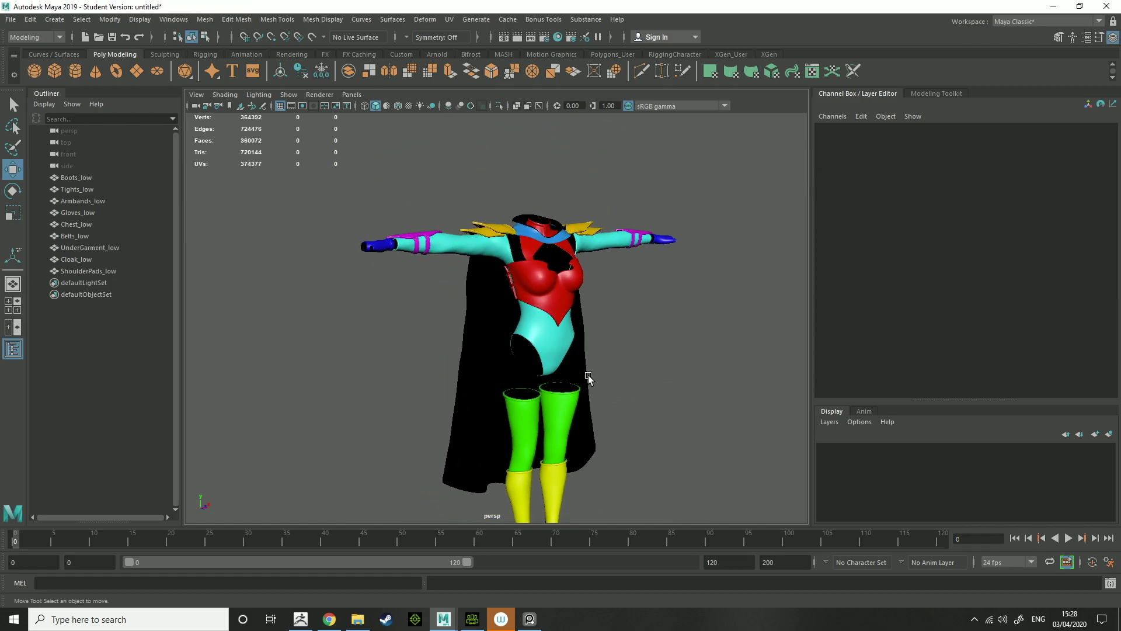
right_click_drag(588, 378, 648, 325, "alt")
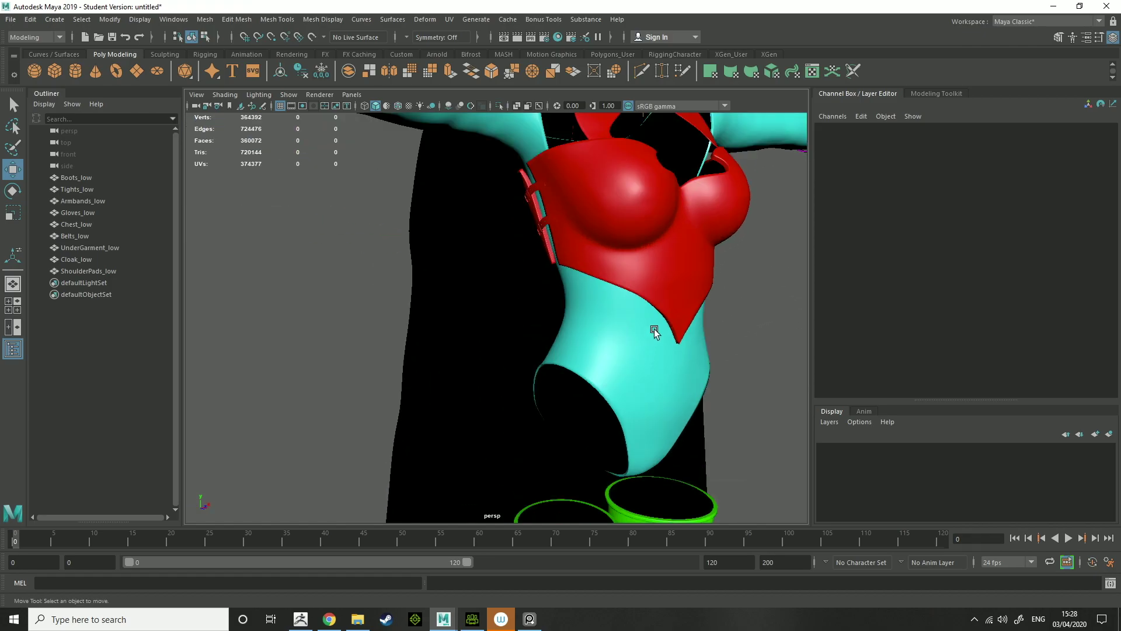
left_click_drag(653, 328, 536, 405, "alt")
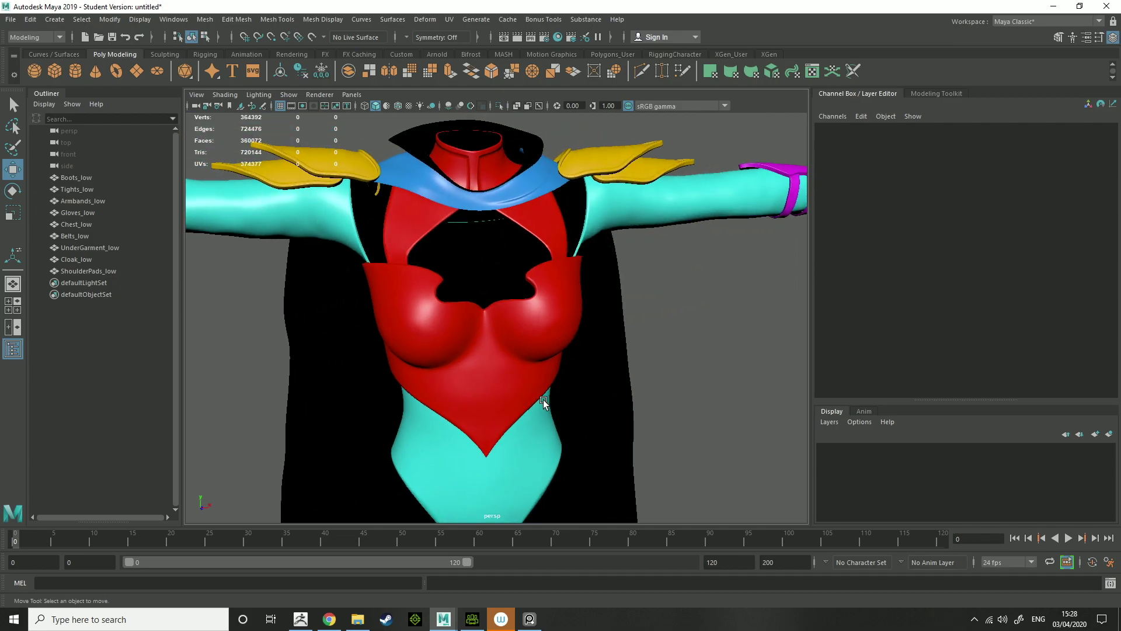
right_click_drag(613, 295, 619, 338, "alt")
left_click_drag(619, 339, 566, 380, "alt")
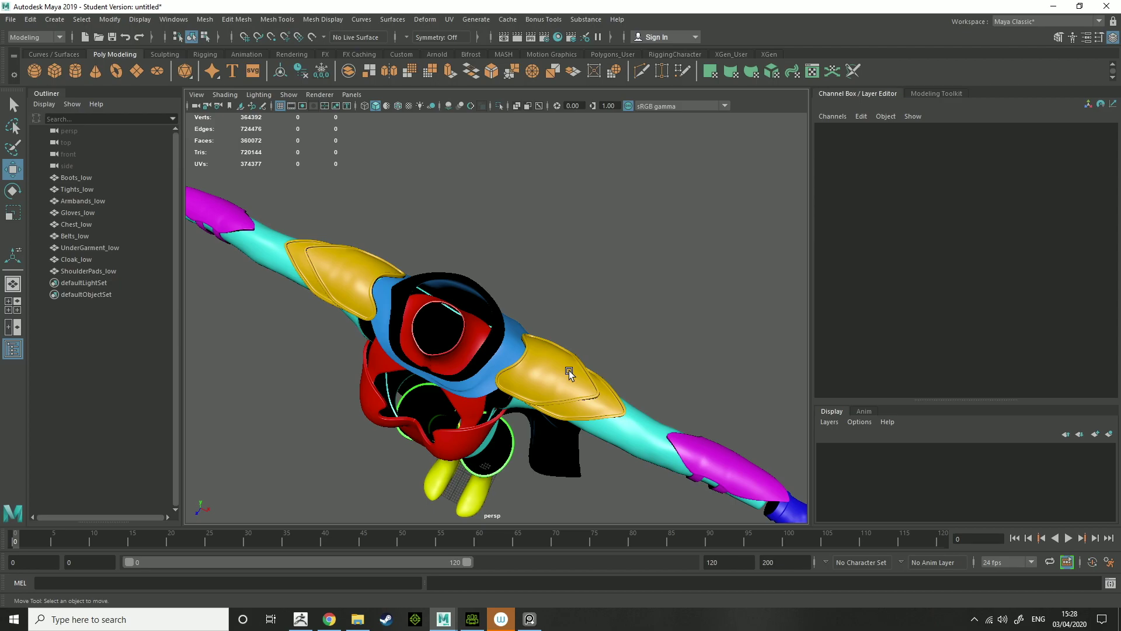
mouse_move(613, 343)
left_mouse_down("alt")
mouse_move(628, 300)
mouse_move(611, 325)
left_mouse_up("alt")
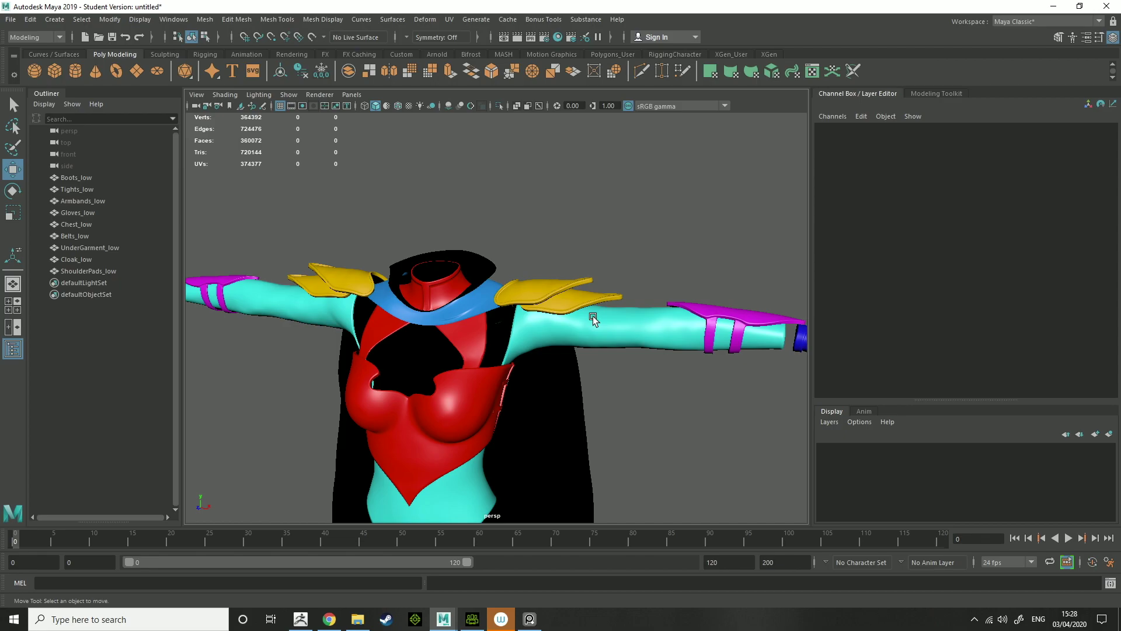
middle_click_drag(540, 382, 588, 319, "alt")
left_click_drag(518, 313, 561, 353, "alt")
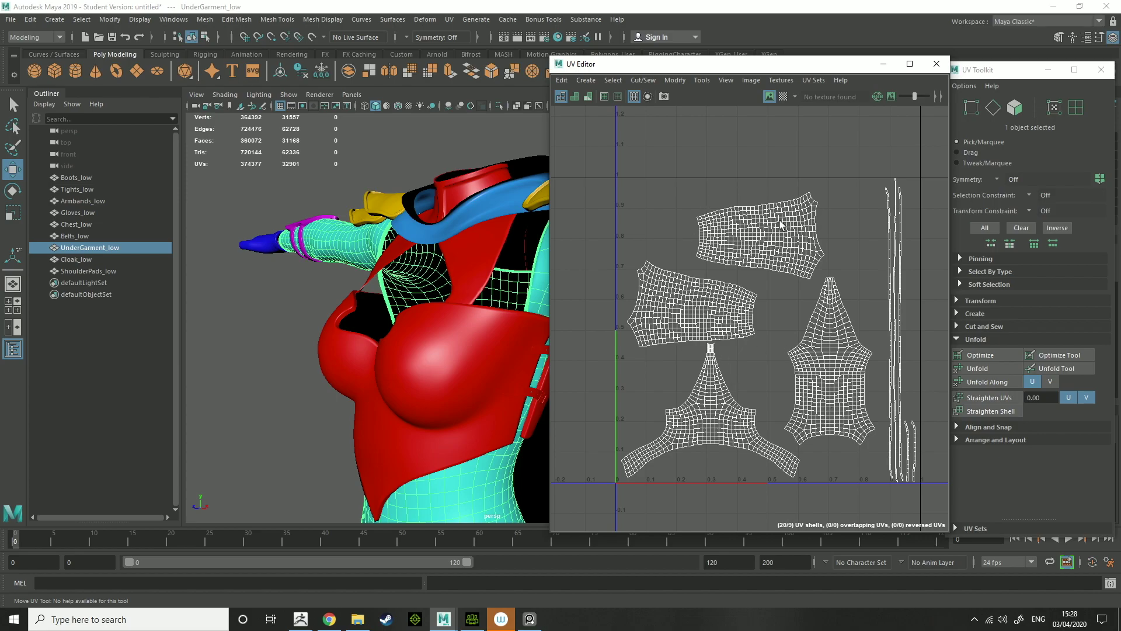
Inspect UnderGarment_low with the checker map around the chest's side straps, turn the checker off and close the UV Editor
left_click(783, 96)
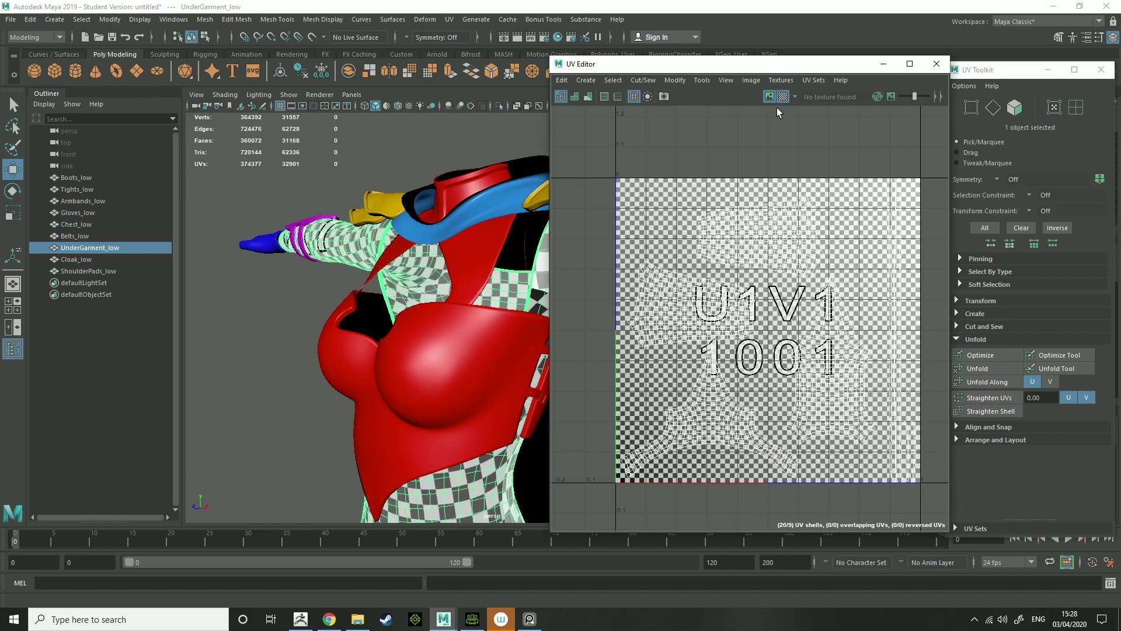
left_click_drag(385, 345, 535, 243, "alt")
left_click(509, 209)
left_click(415, 260)
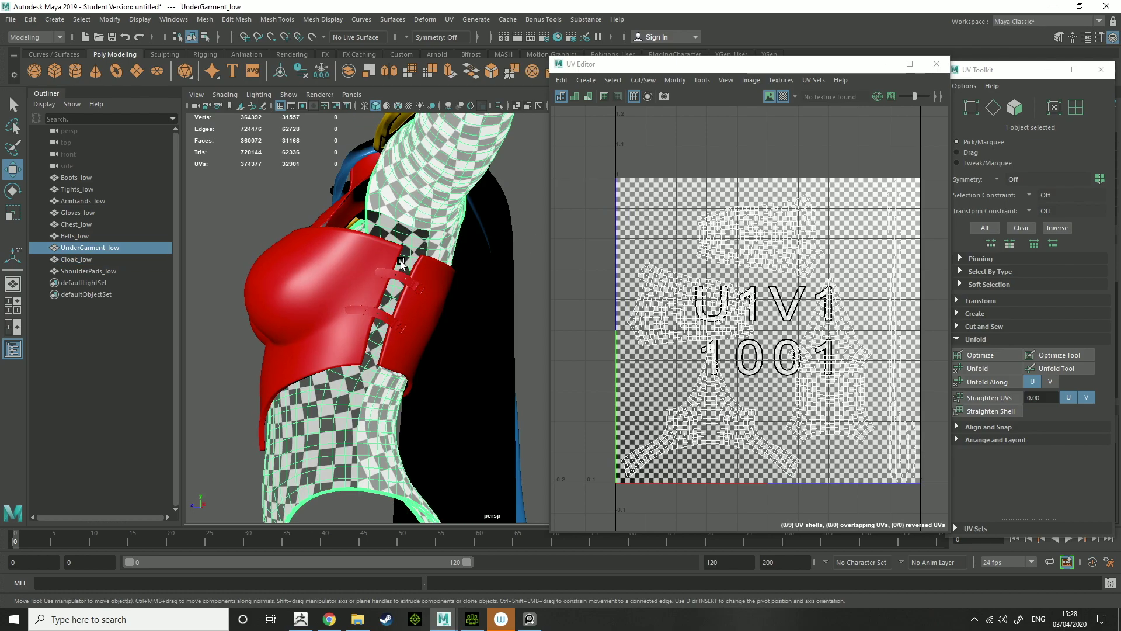
left_click_drag(401, 261, 414, 230, "alt")
scroll(403, 226, "up", 4)
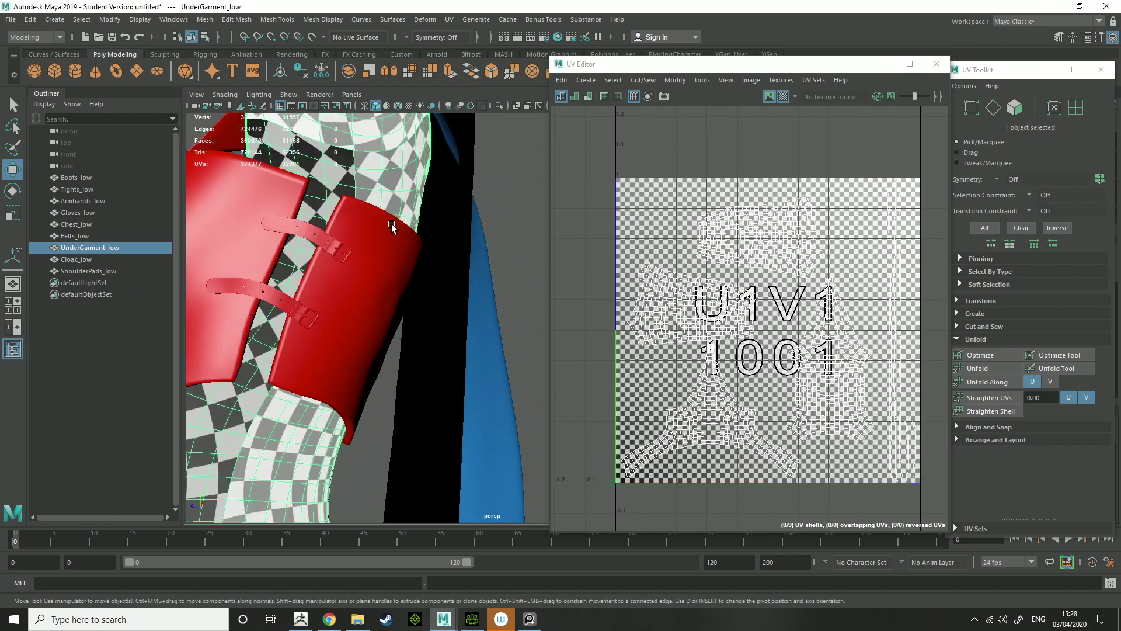
middle_click_drag(391, 223, 435, 285, "alt")
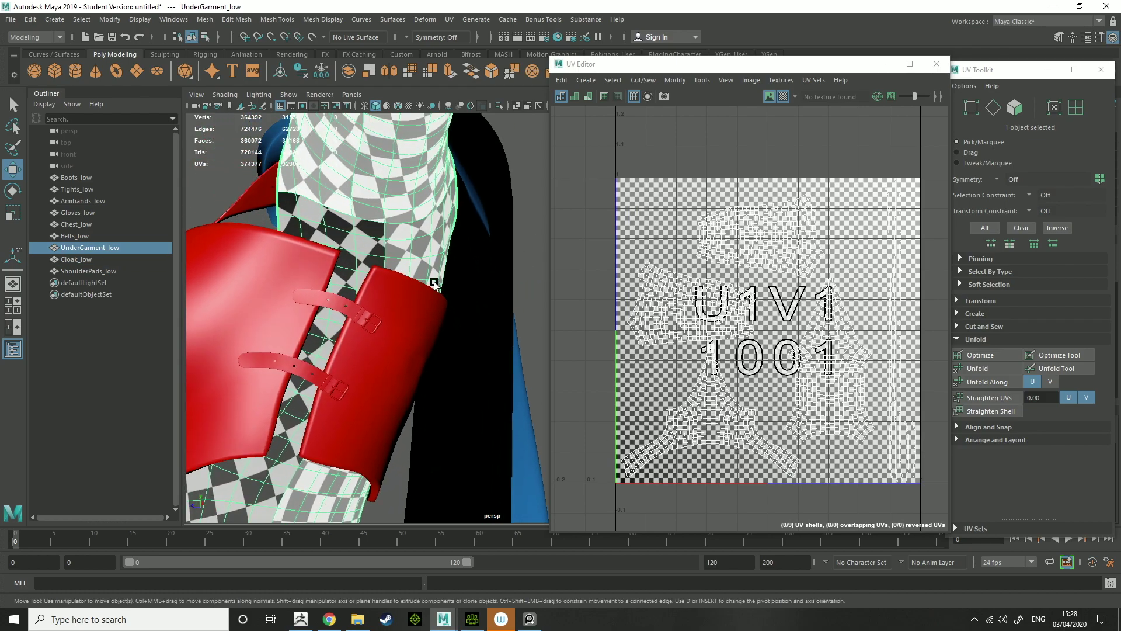
left_click(782, 97)
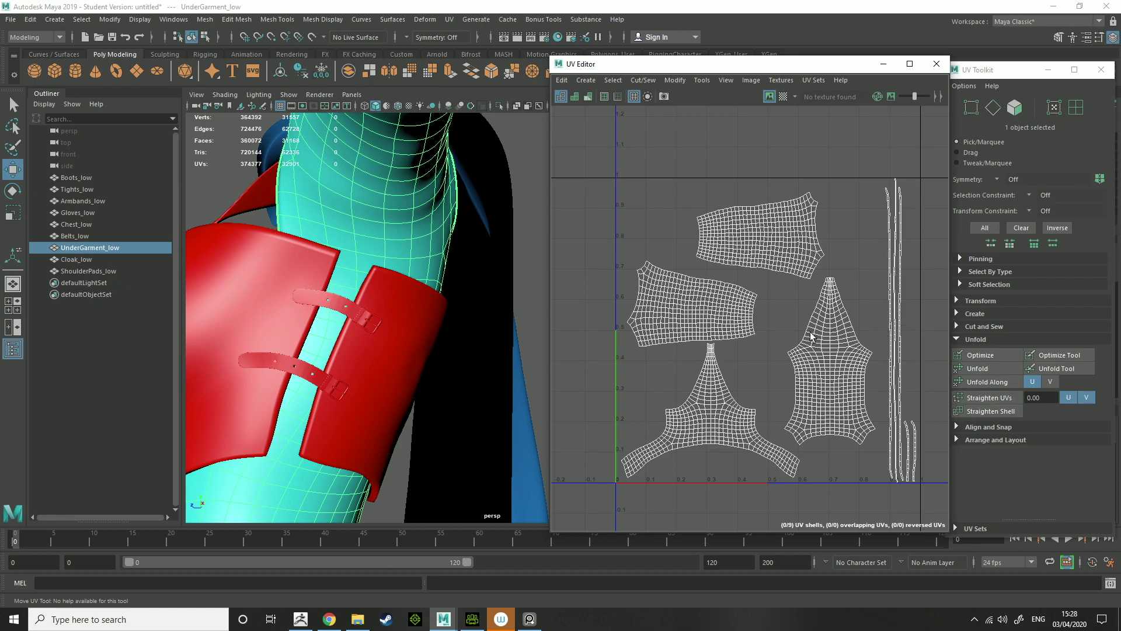
left_click(938, 64)
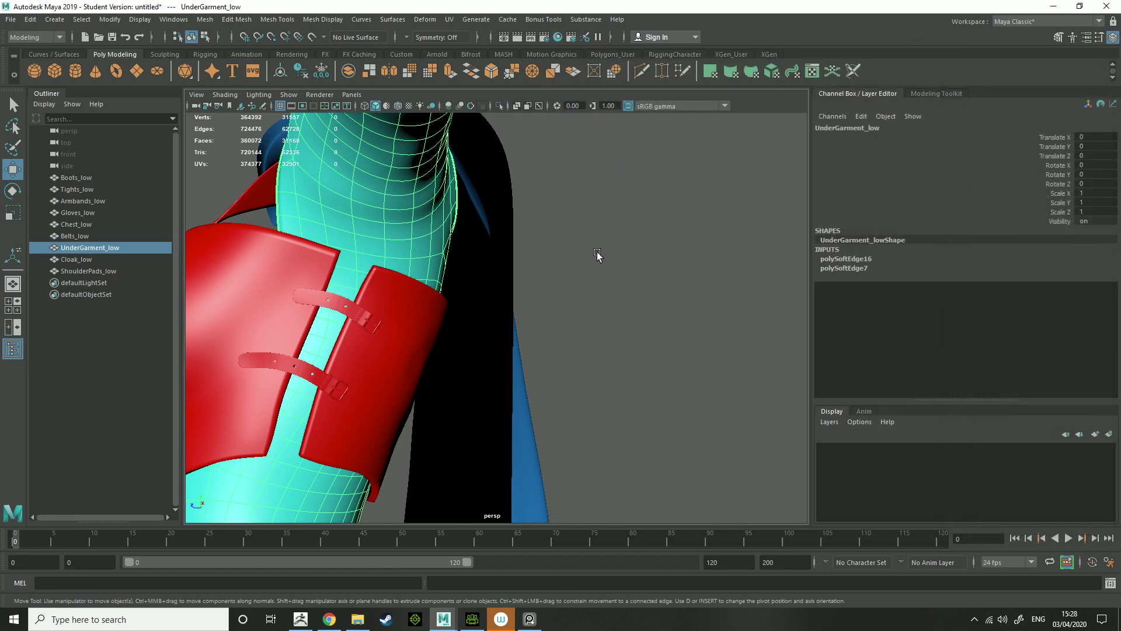
Select Cloak_low, examine its UV layout in the UV Editor and close the UV windows
left_click_drag(596, 257, 644, 324, "alt")
left_click(645, 324)
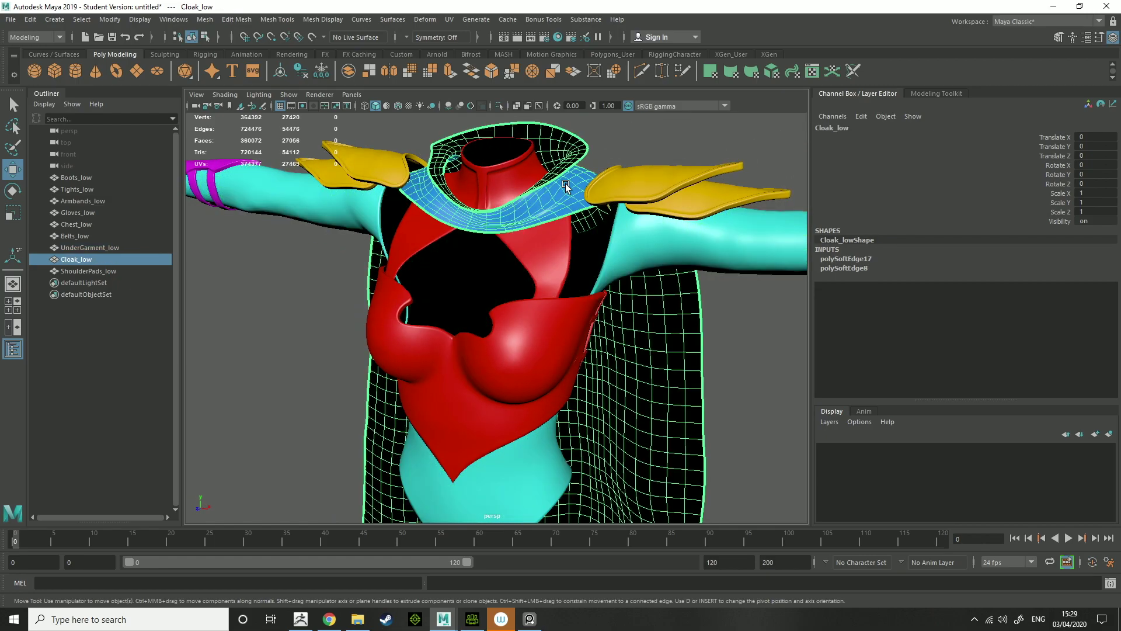
left_click(446, 21)
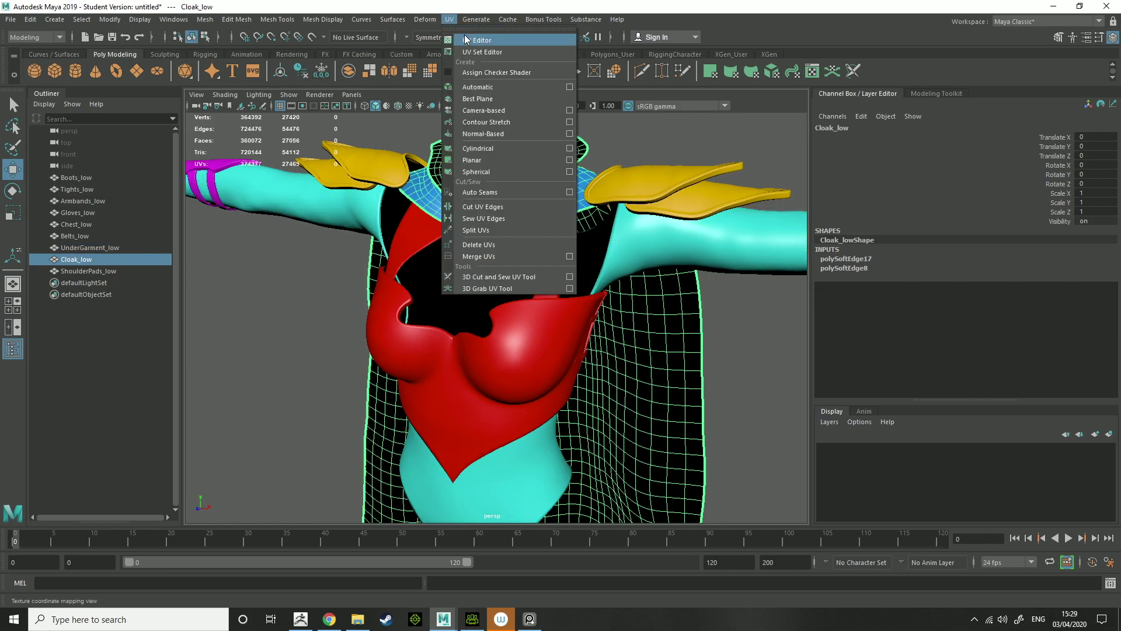
left_click(467, 36)
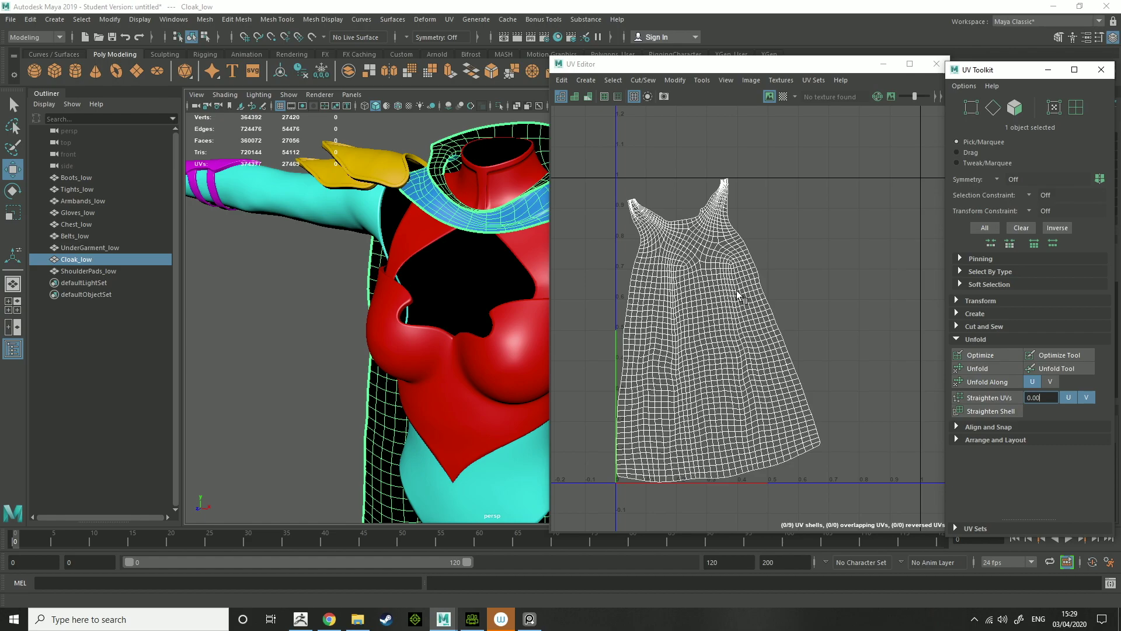
left_click(937, 64)
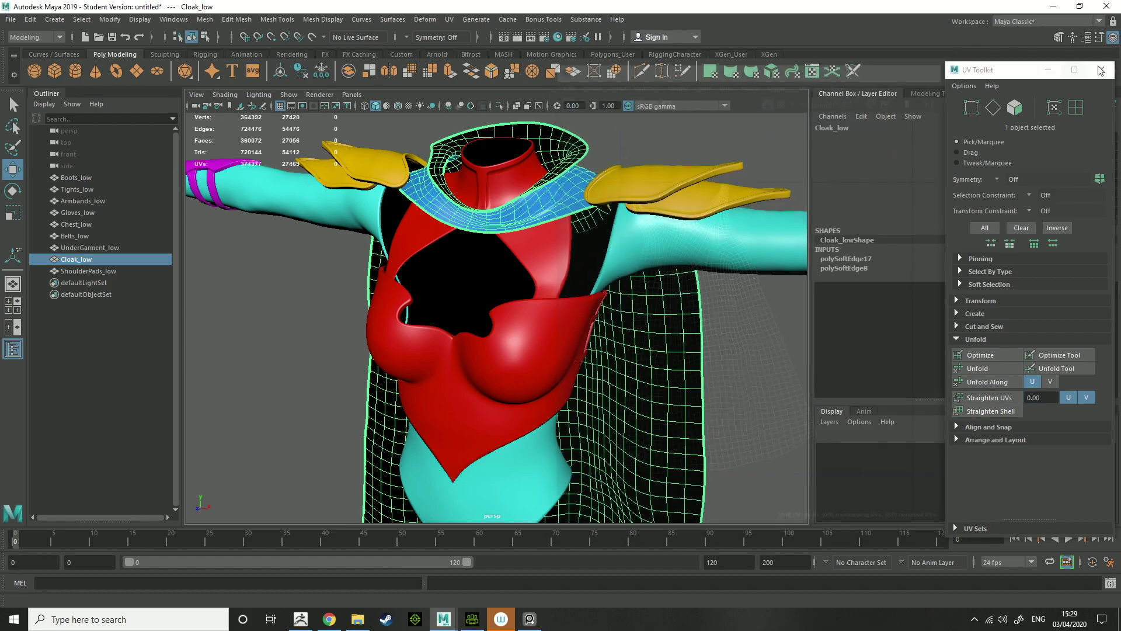
left_click(1101, 69)
Select ShoulderPads_low, examine its UV shells in the UV Editor and close the UV windows
left_click(677, 193)
left_click(449, 20)
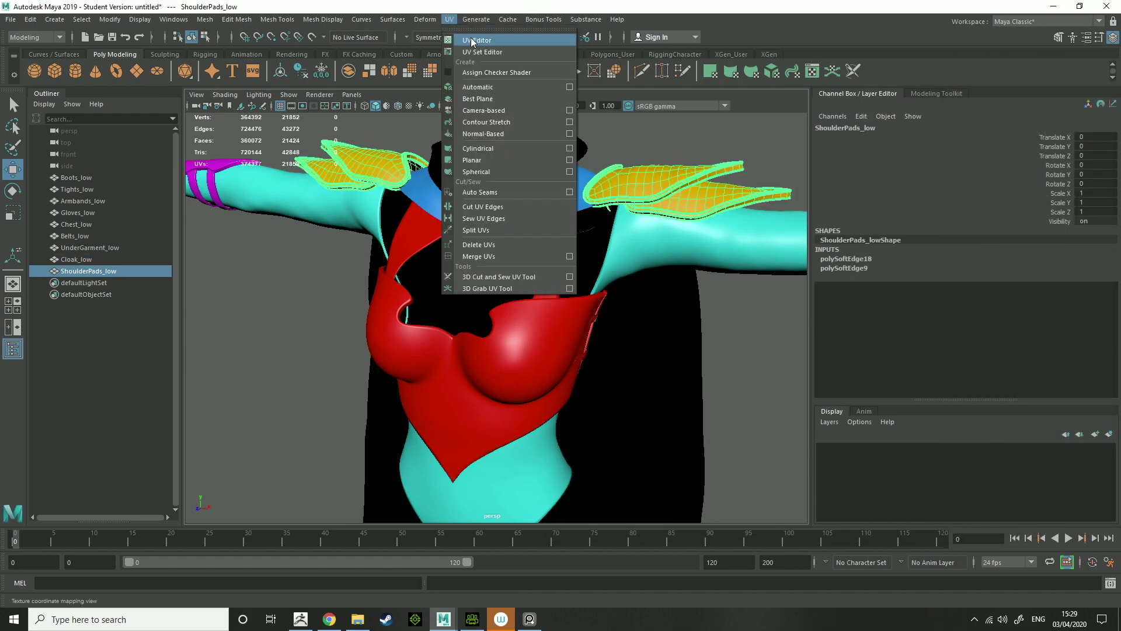
left_click(467, 36)
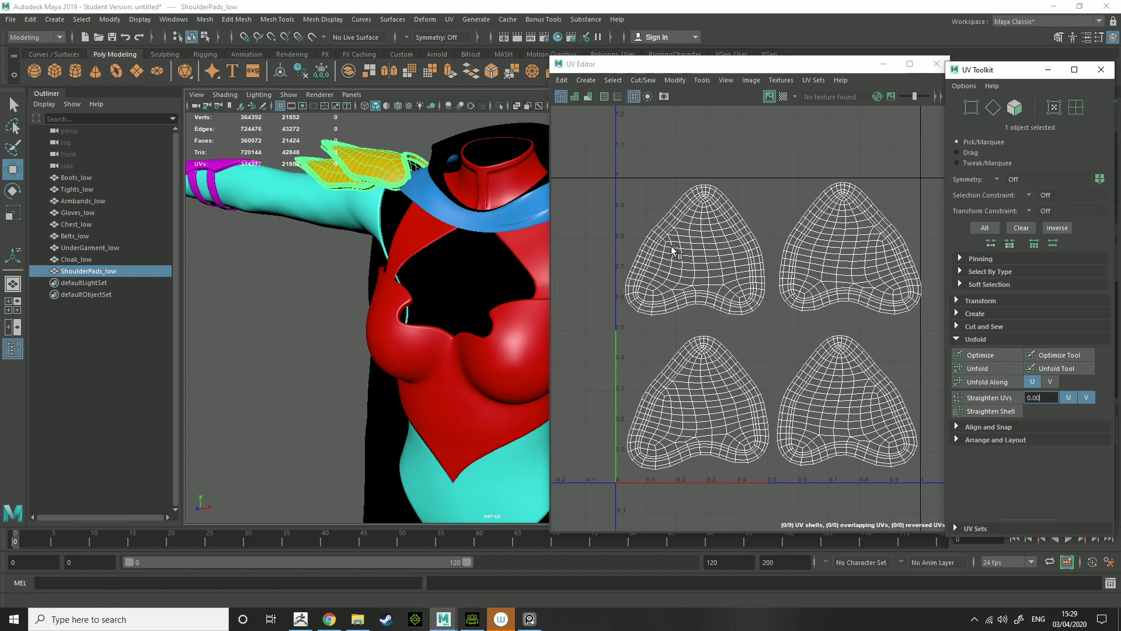
left_click(937, 64)
left_click(1101, 69)
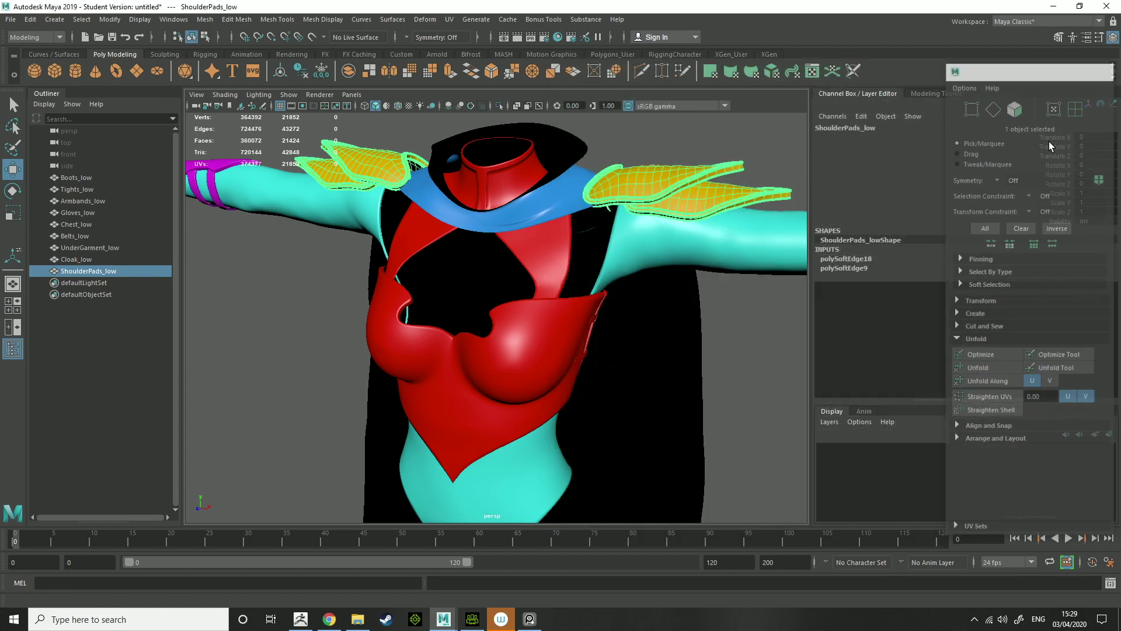
Select Boots_low and frame its UV layout in the UV Editor
scroll(656, 401, "down", 5)
scroll(647, 405, "up", 5)
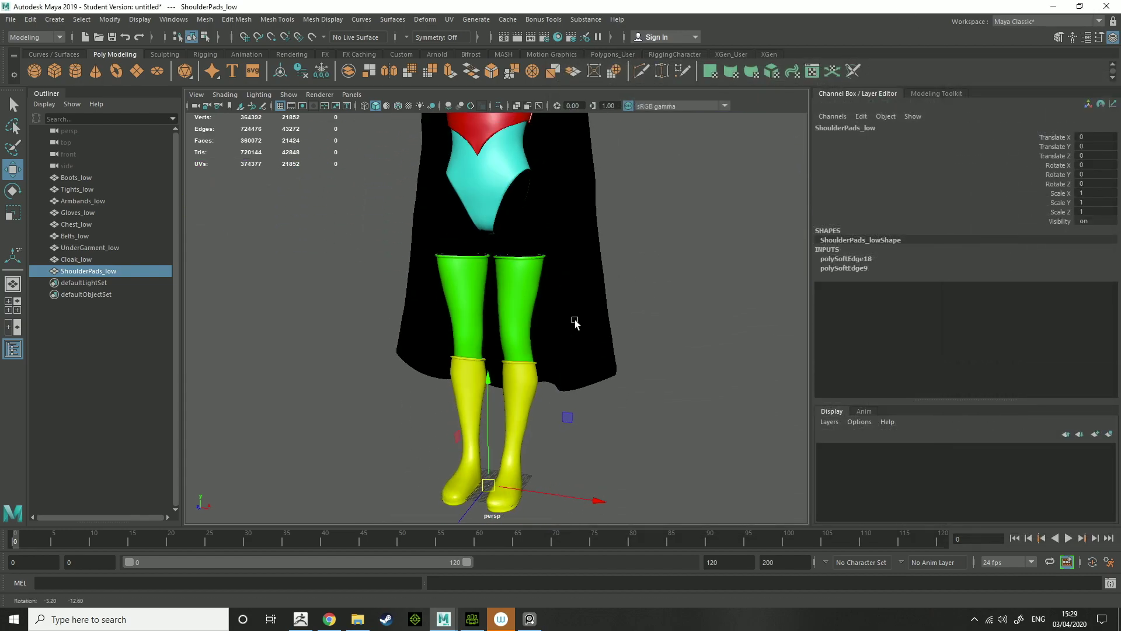
left_click(514, 418)
left_click(458, 19)
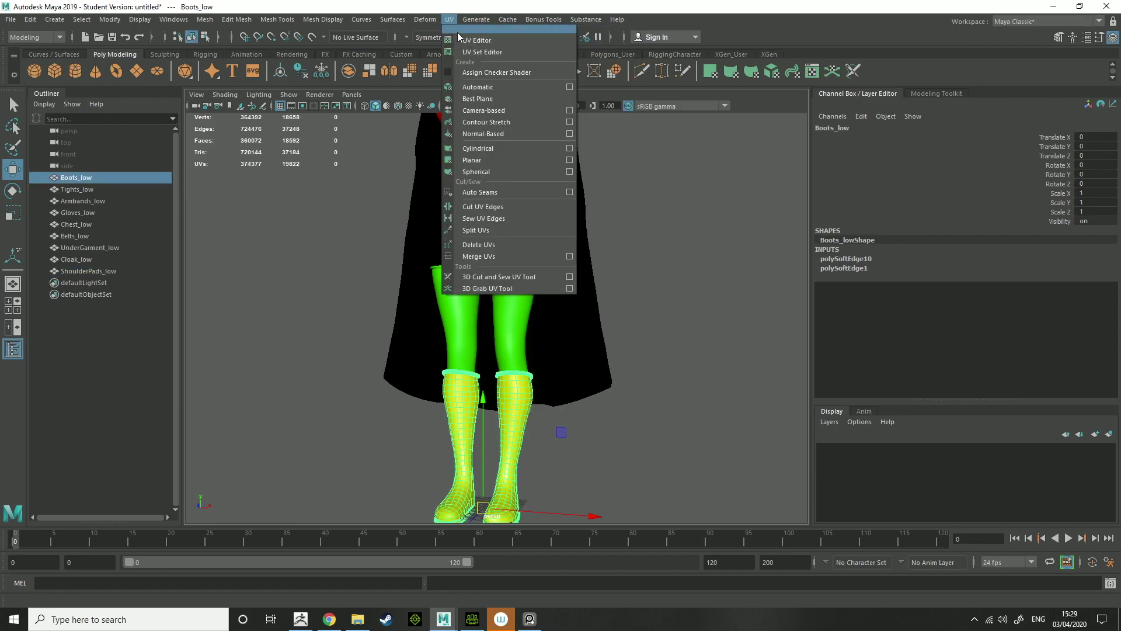
left_click(467, 36)
key("f")
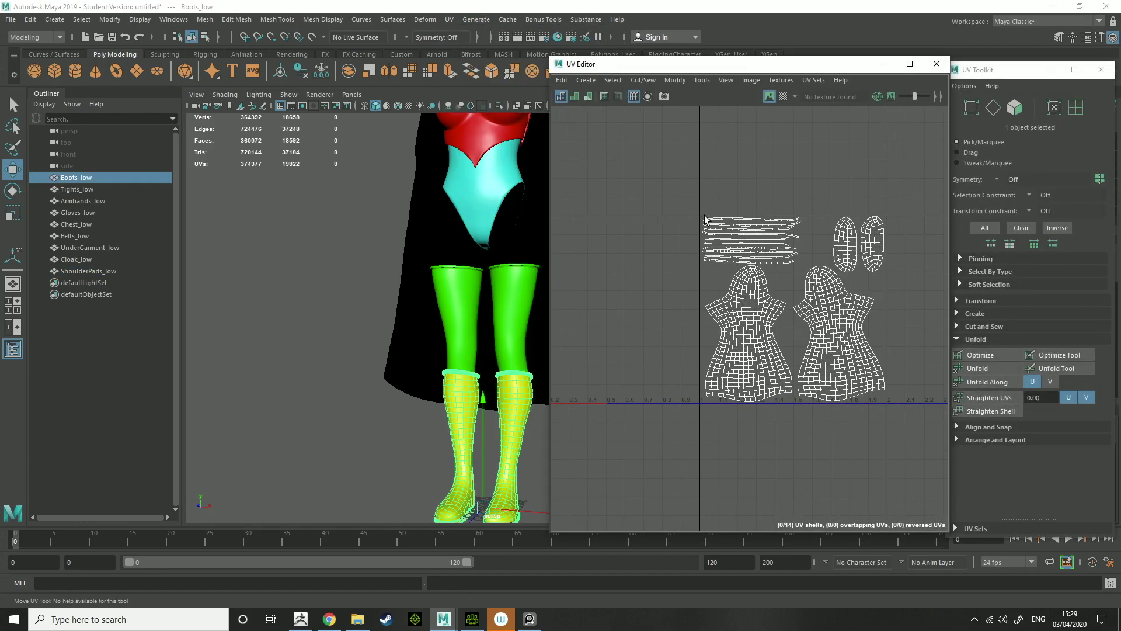
Select all of Boots_low's UV shells and move them horizontally back into the 0–1 UV tile
right_click_drag(677, 183, 678, 215)
left_click_drag(650, 164, 948, 461)
scroll(796, 398, "down", 4)
middle_click_drag(778, 385, 805, 375, "alt")
left_click_drag(872, 338, 765, 337)
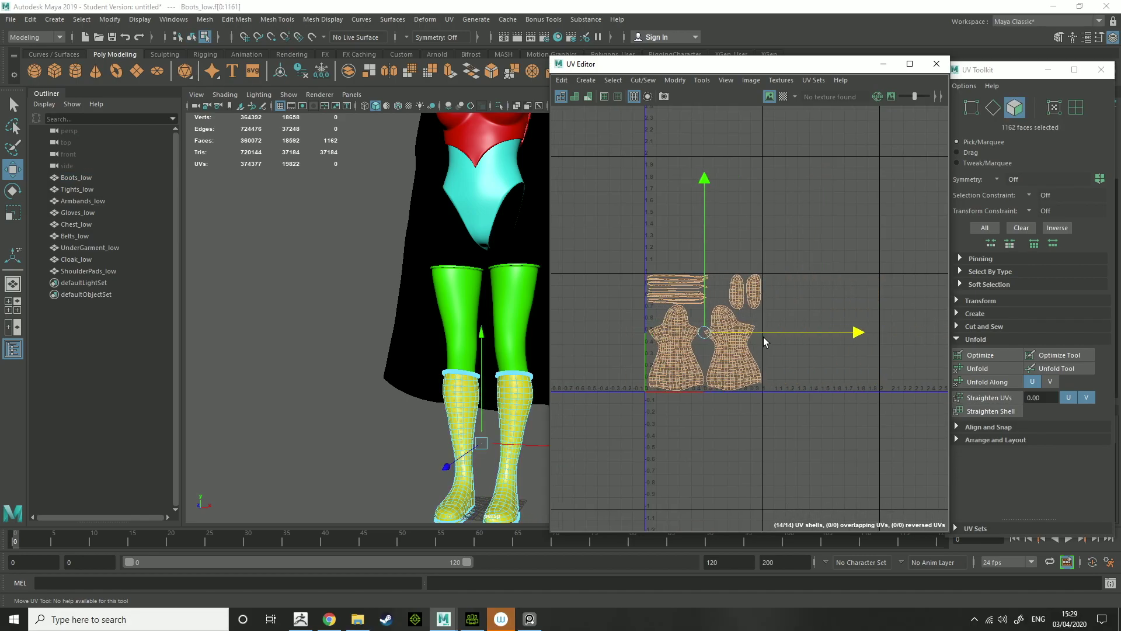
Examine Boots_low's strip-shaped UV shells in the UV Editor and the boot cuffs up close in the viewport
scroll(762, 338, "up", 3)
left_click(829, 360)
middle_click_drag(702, 324, 772, 338, "alt")
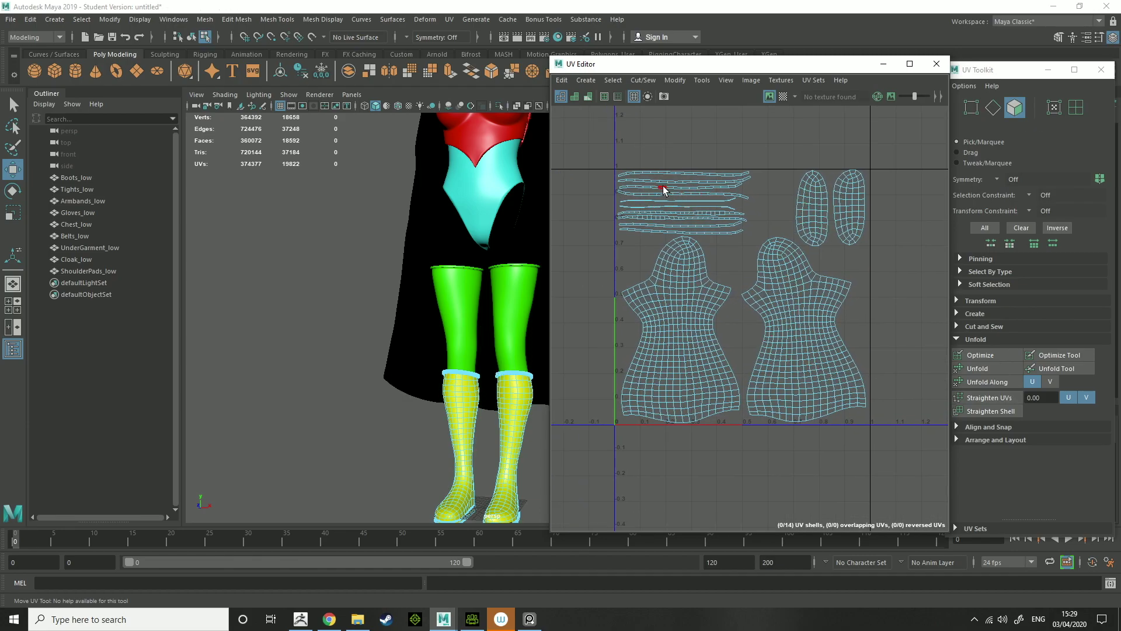
scroll(508, 425, "up", 4)
middle_click_drag(506, 352, 495, 211, "alt")
scroll(509, 293, "up", 3)
left_click_drag(486, 262, 474, 342, "alt")
middle_click_drag(374, 354, 313, 443, "alt")
middle_click_drag(320, 120, 315, 231, "alt")
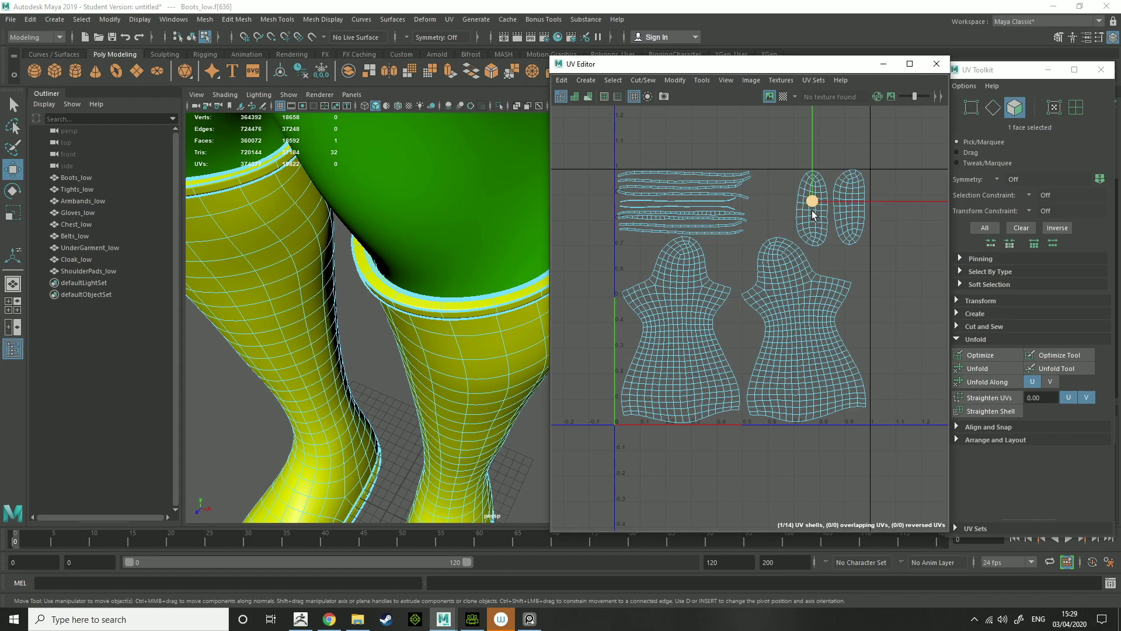
Check an oval shell and a large boot shell in Boots_low's UV layout, and close the UV windows
left_click(820, 230)
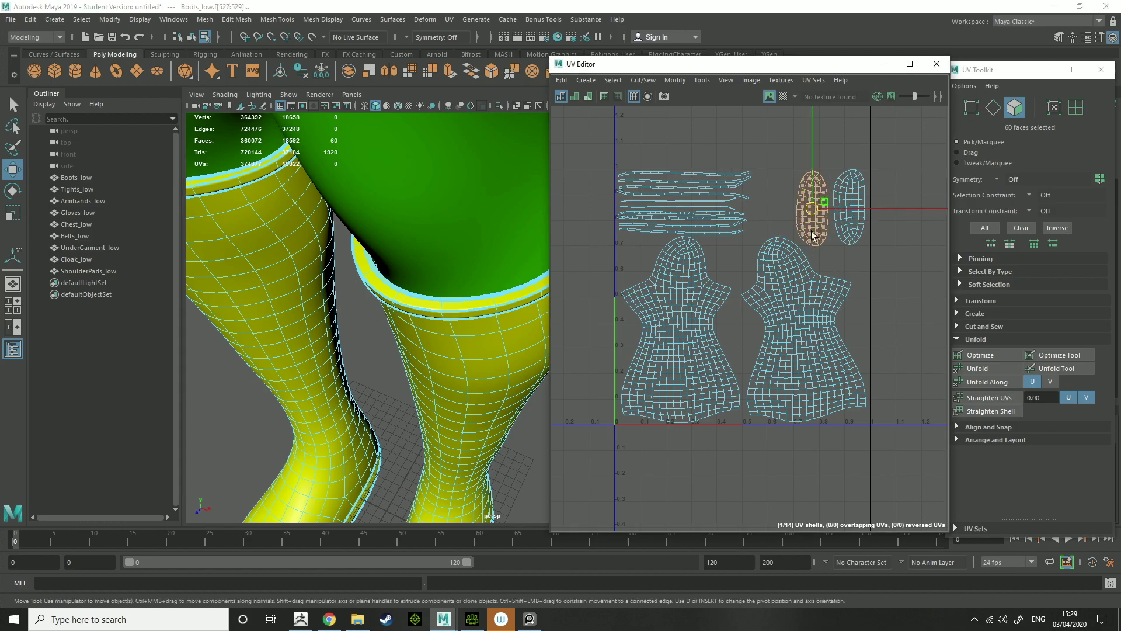
left_click(807, 328)
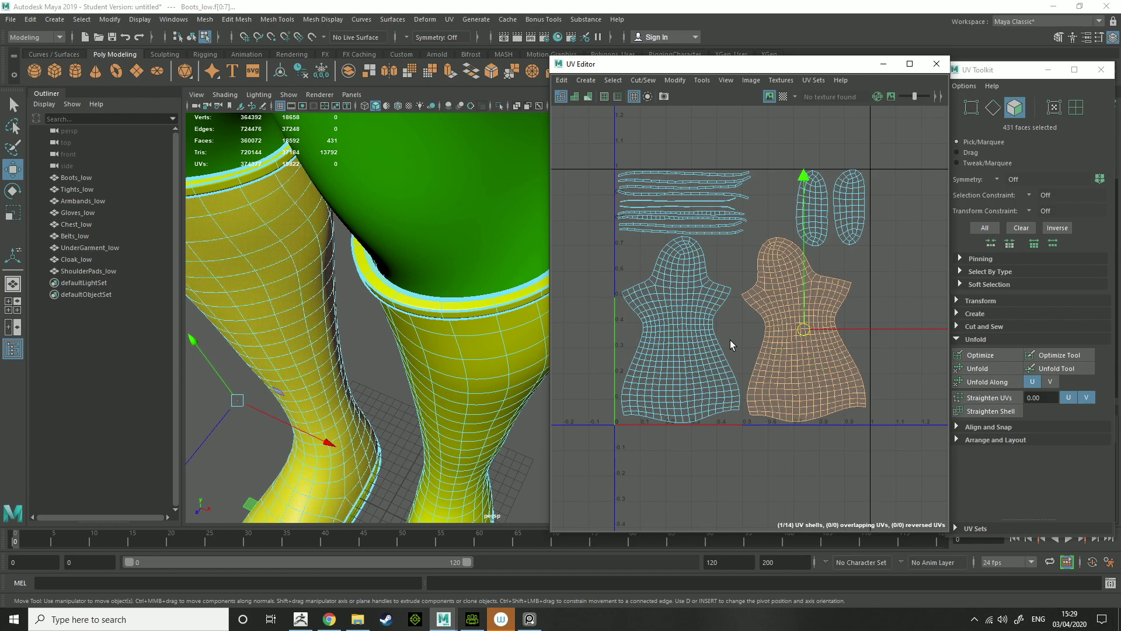
left_click(936, 64)
Examine the whole outfit and its colour-coded parts from the front in the viewport
scroll(494, 266, "down", 5)
middle_click_drag(488, 260, 478, 372, "alt")
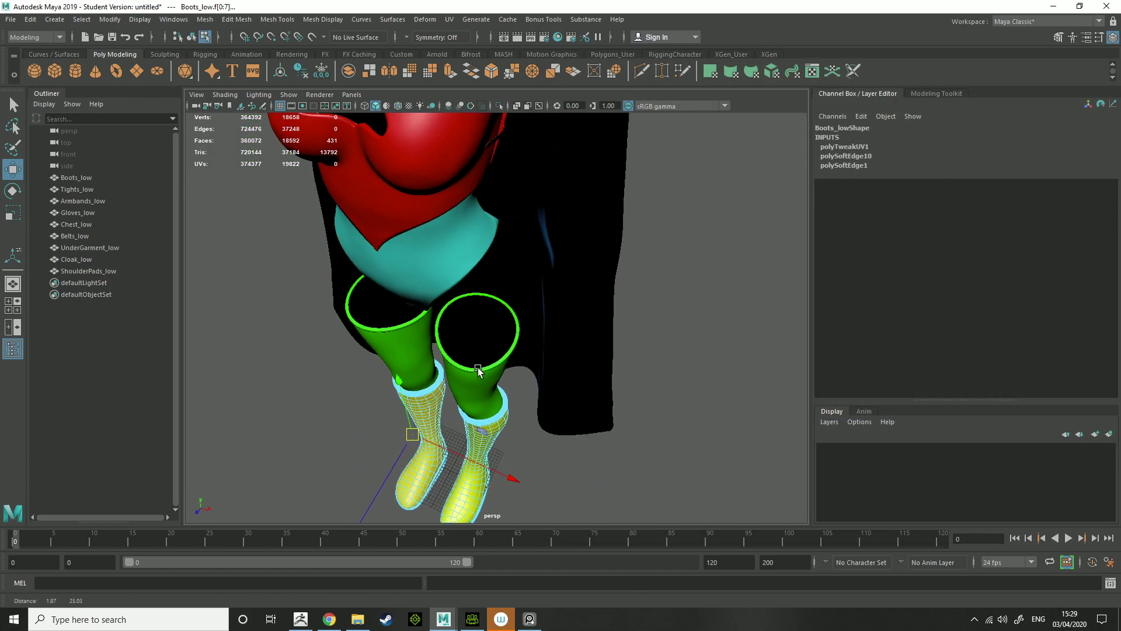
left_click_drag(478, 372, 488, 317, "alt")
middle_click_drag(507, 386, 525, 299, "alt")
scroll(525, 298, "down", 2)
scroll(537, 209, "down", 2)
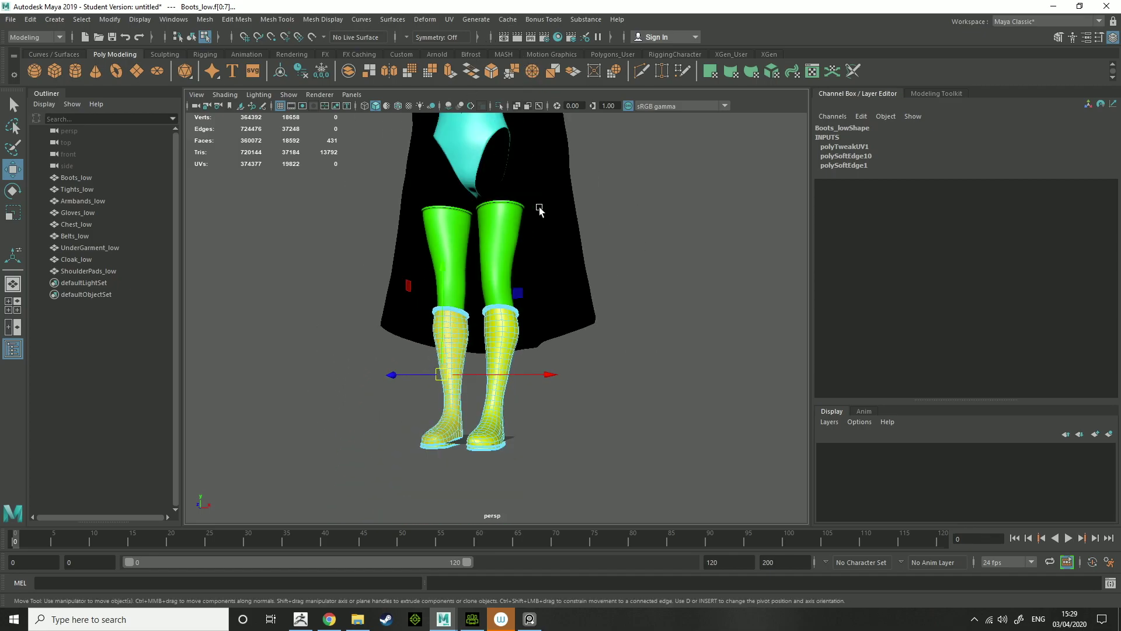
middle_click_drag(513, 175, 496, 327, "alt")
left_click_drag(496, 327, 529, 336, "alt")
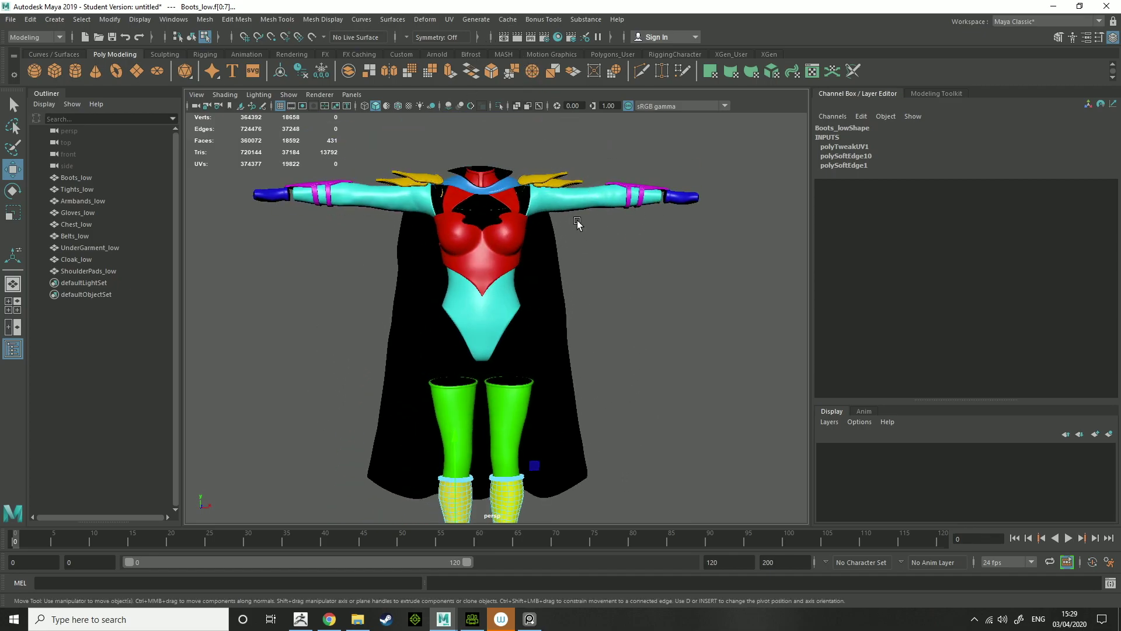
middle_click_drag(535, 408, 535, 329, "alt")
Return to object mode and assign a new Blinn material named Boots_Mtrl1 to Boots_low
right_click_drag(502, 311, 556, 297)
left_click(636, 336)
middle_click_drag(491, 393, 506, 317, "alt")
left_click(513, 319)
right_click_drag(512, 319, 521, 597)
left_click(477, 268)
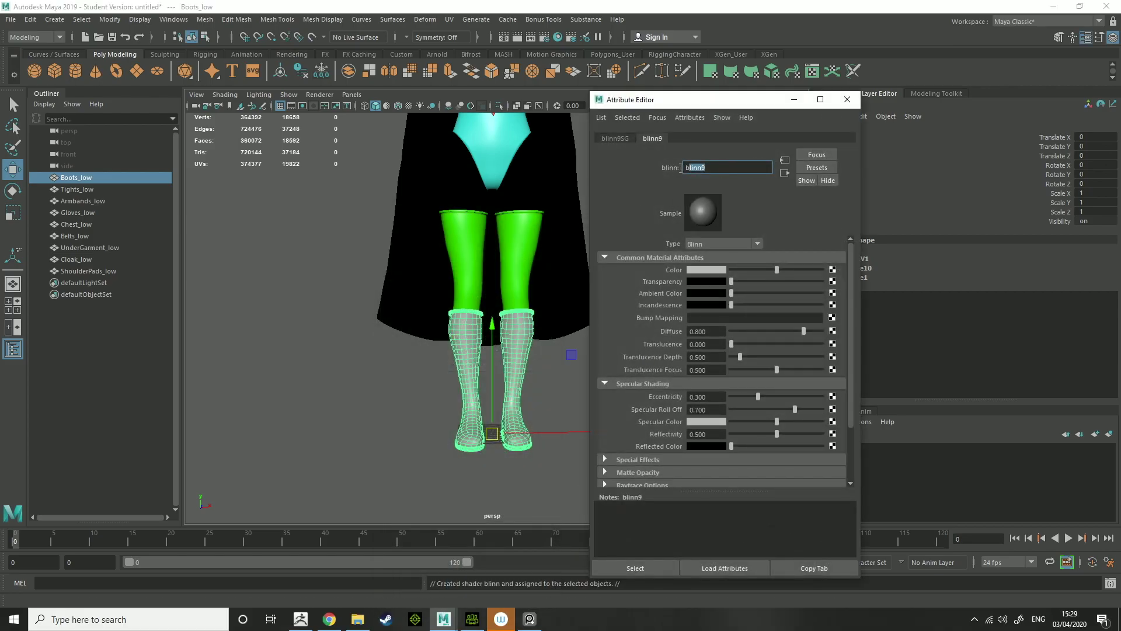
type("Boots_Mtrl")
key("Return")
left_click(715, 270)
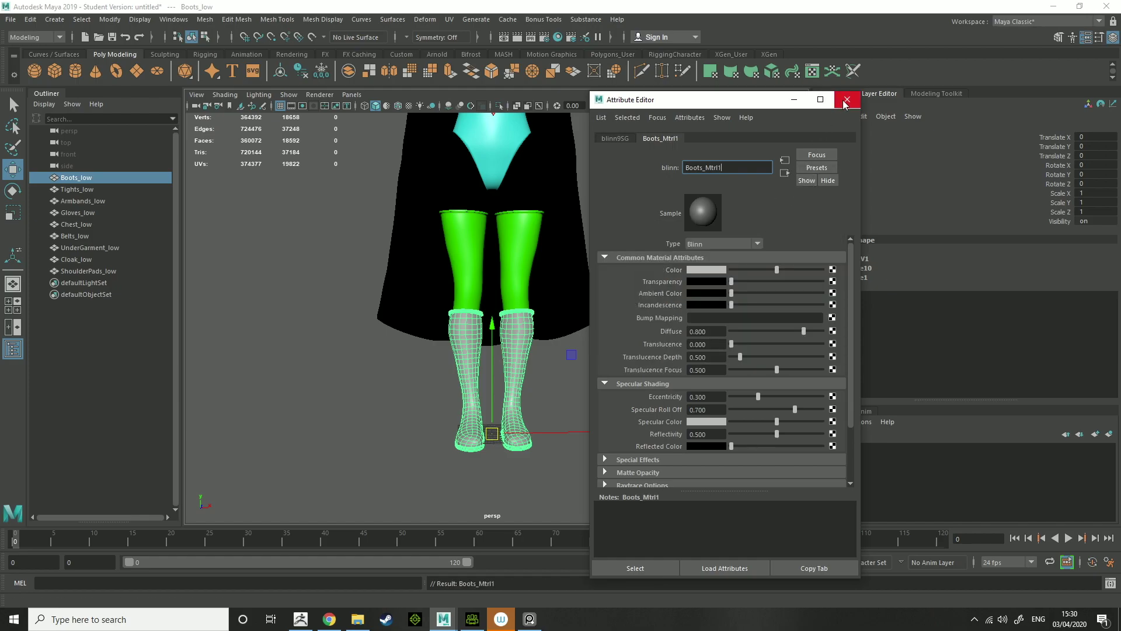
left_click(846, 100)
Restore the yellow material on Boots_low and clear the selection
right_click_drag(527, 311, 626, 388)
left_click(625, 388)
scroll(628, 292, "down", 5)
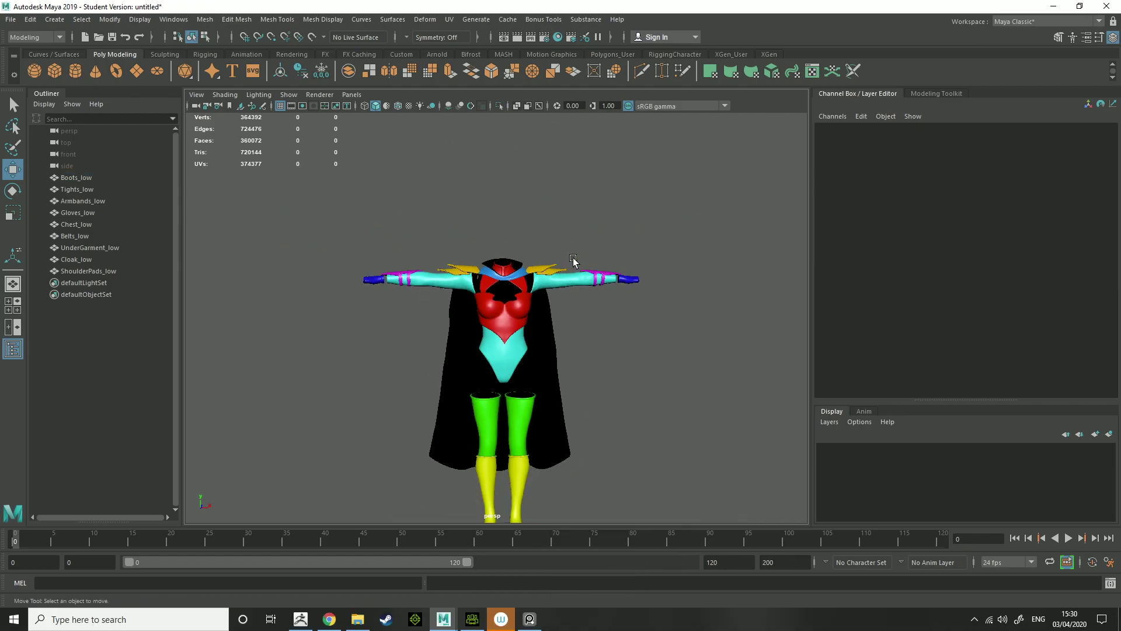
Select Belts_low and examine the buckled straps at the side of the chest armour
left_click(81, 178)
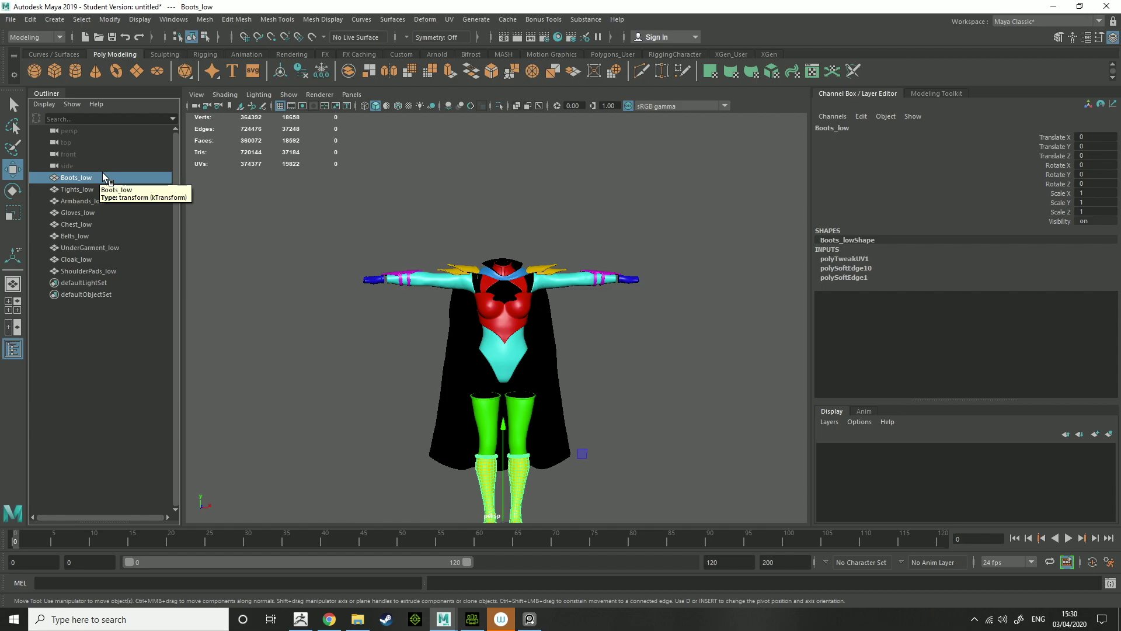
scroll(520, 322, "up", 5)
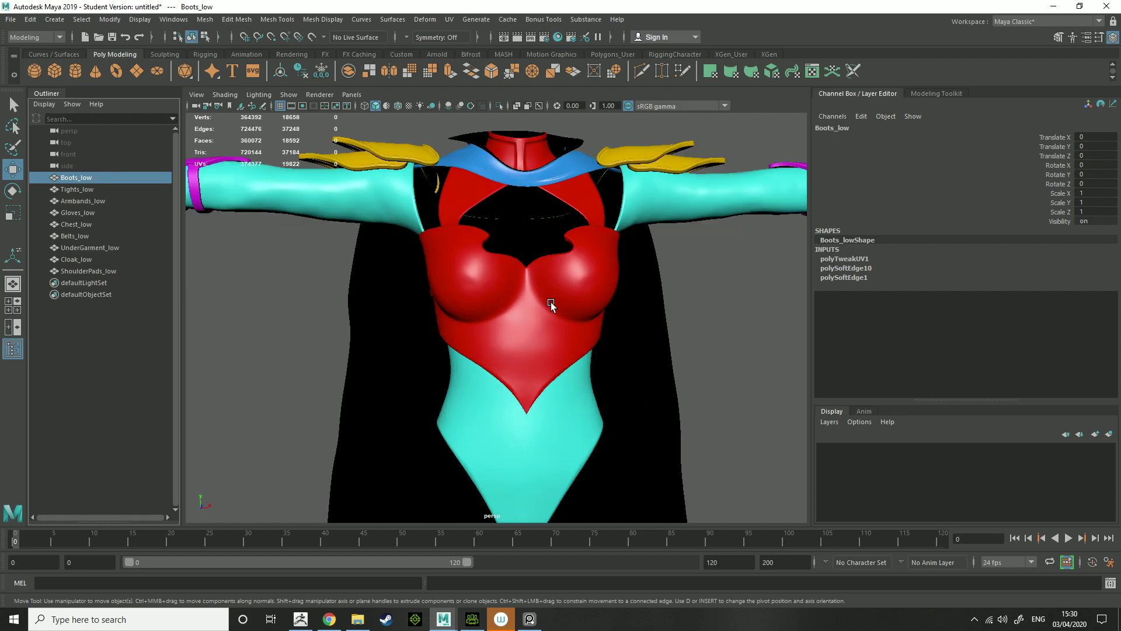
left_click_drag(551, 303, 461, 306, "alt")
scroll(460, 306, "up", 6)
left_click(525, 259)
middle_click_drag(553, 288, 623, 380, "alt")
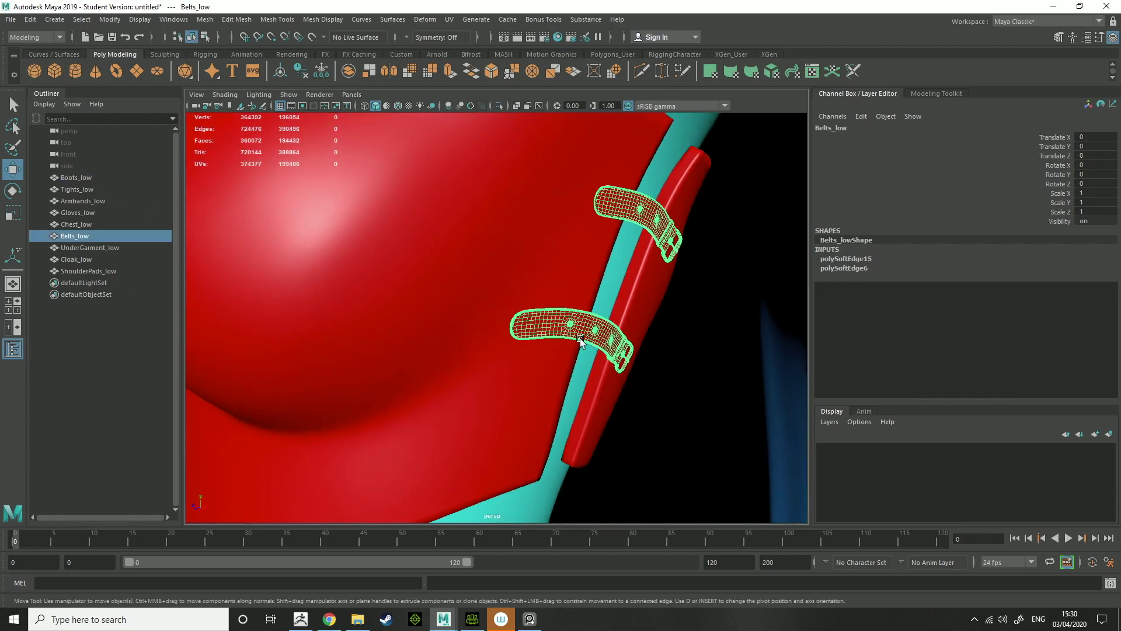
left_click_drag(622, 381, 538, 337, "alt")
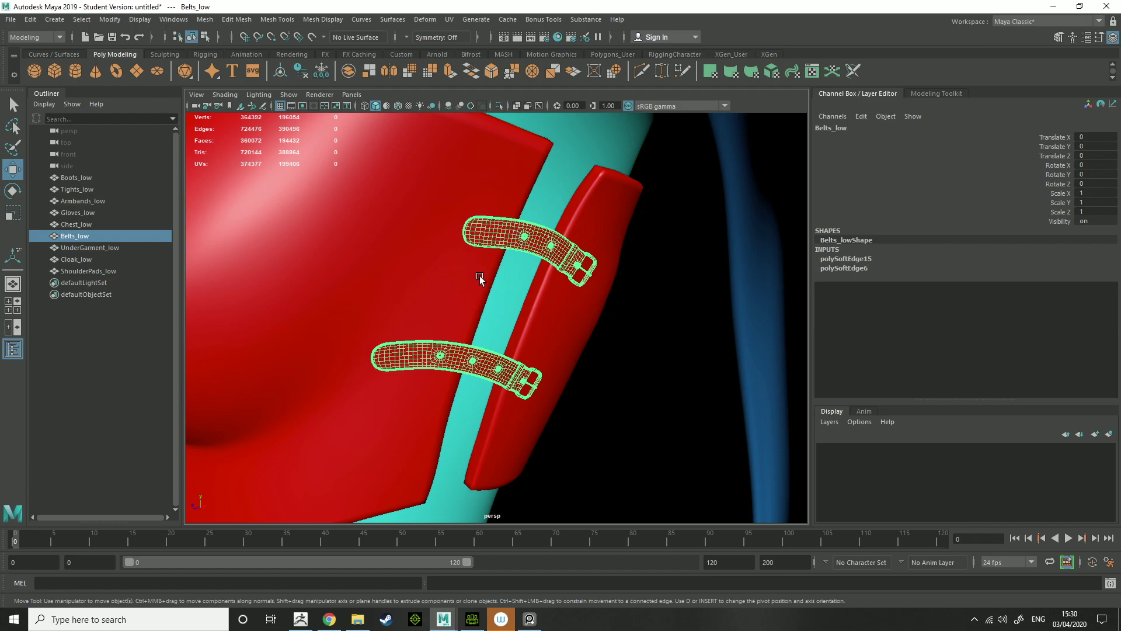
Compare Chest_low with the straps by selecting it alone and together with Belts_low
left_click_drag(474, 269, 648, 276, "alt")
left_click(582, 282)
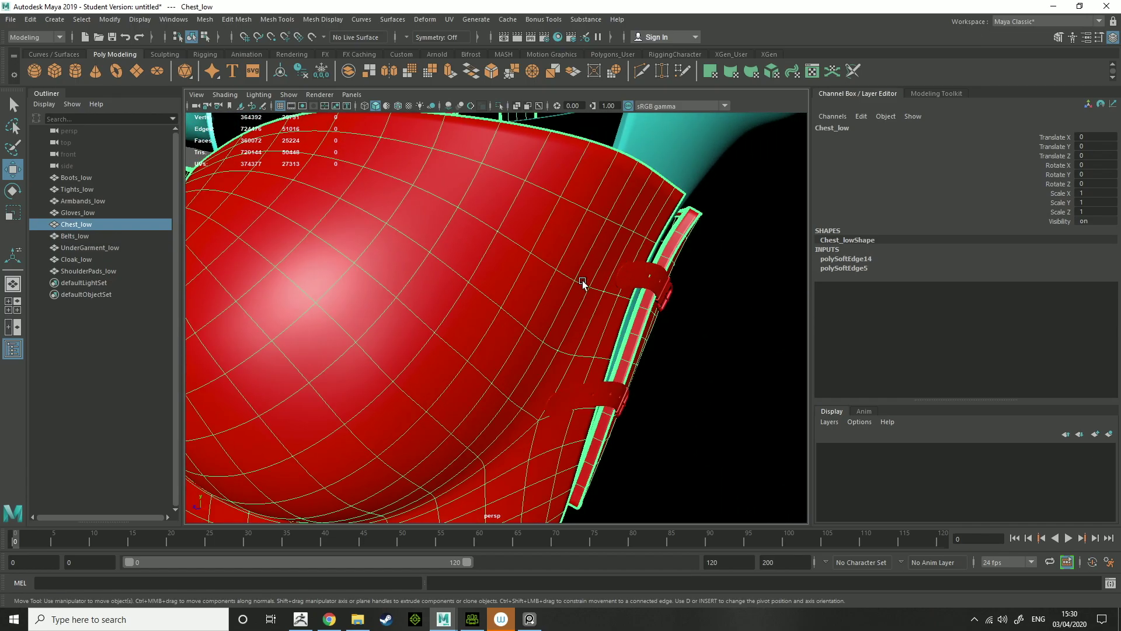
left_click(635, 279)
left_click(595, 277, "shift")
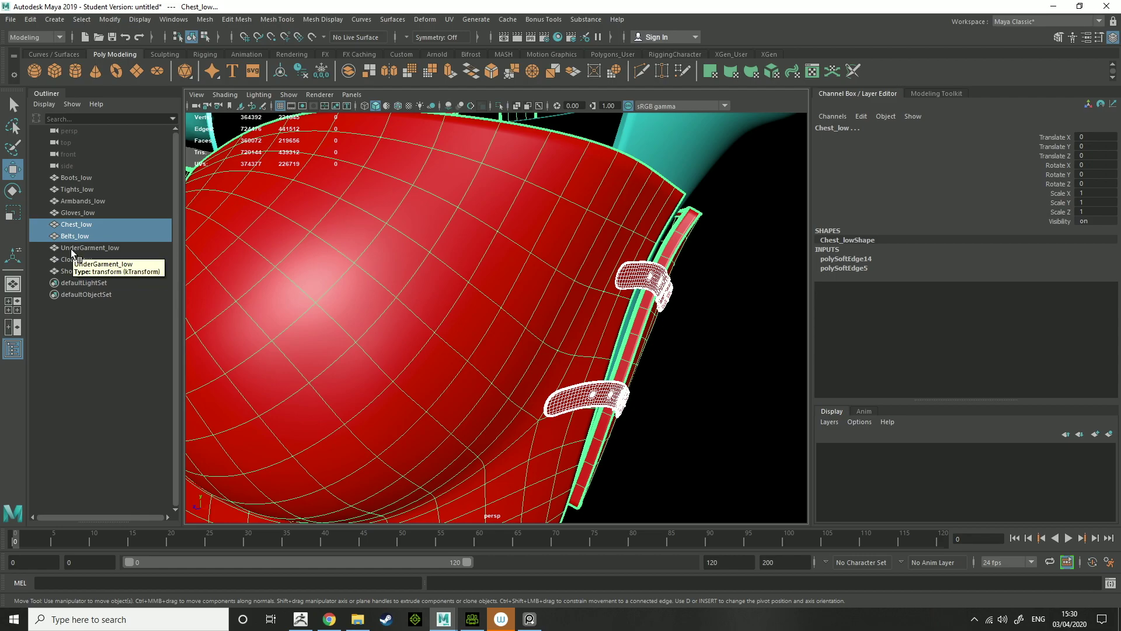
left_click(79, 271)
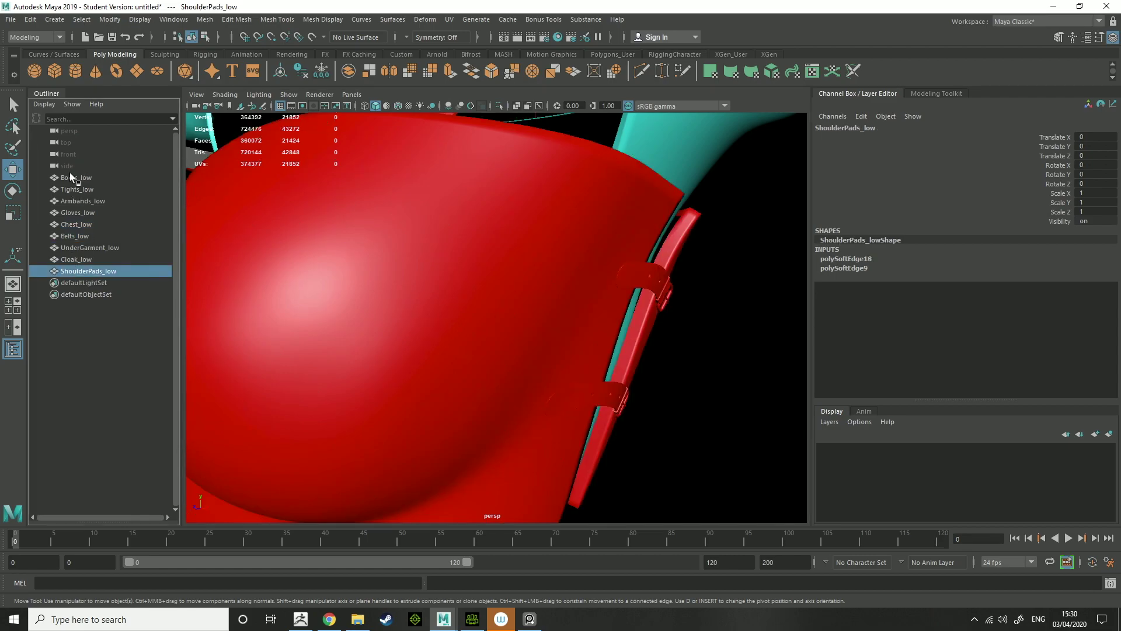
left_click(70, 177, "shift")
left_click(10, 20)
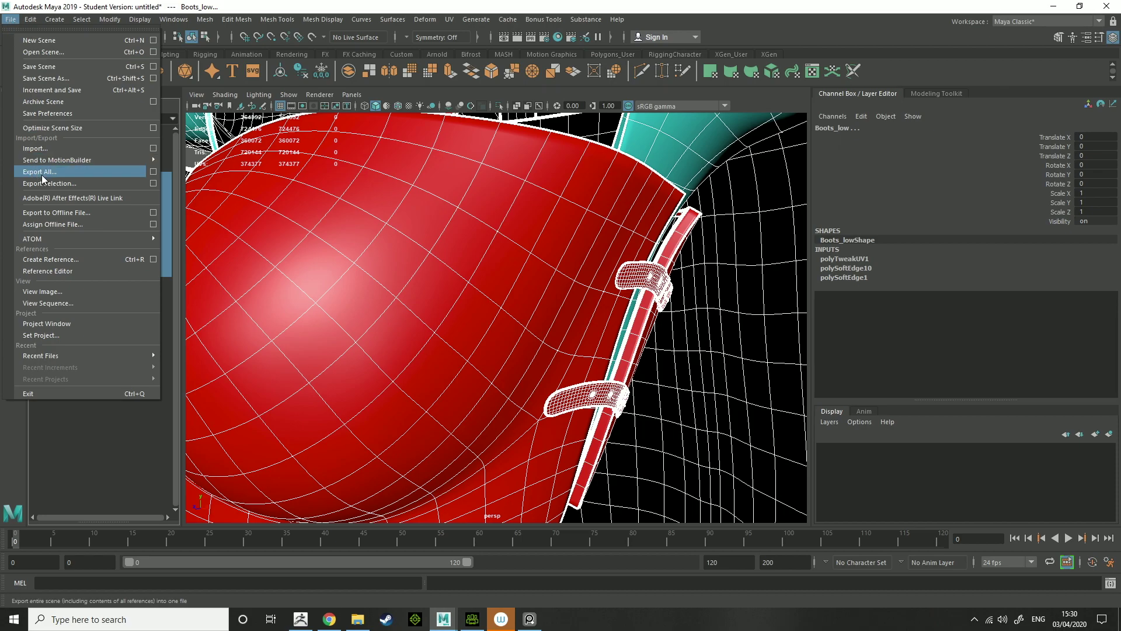
left_click(673, 312)
scroll(660, 319, "down", 10)
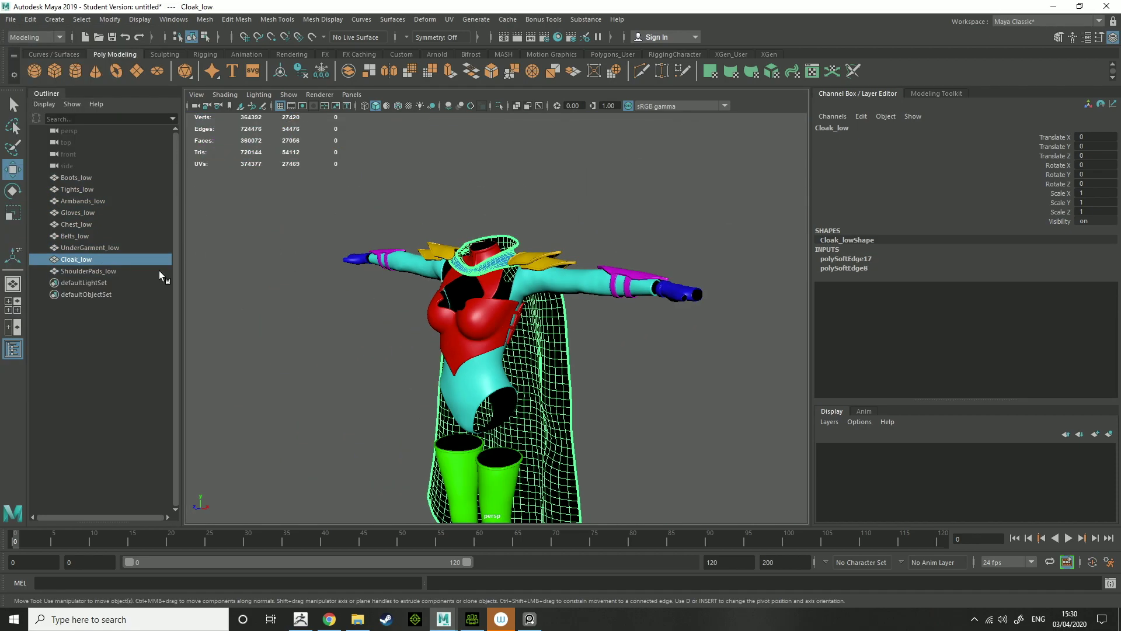
Select all nine low-poly outfit meshes from Boots_low to ShoulderPads_low and soften their edges
left_click(86, 272)
left_click(88, 180, "shift")
key("f")
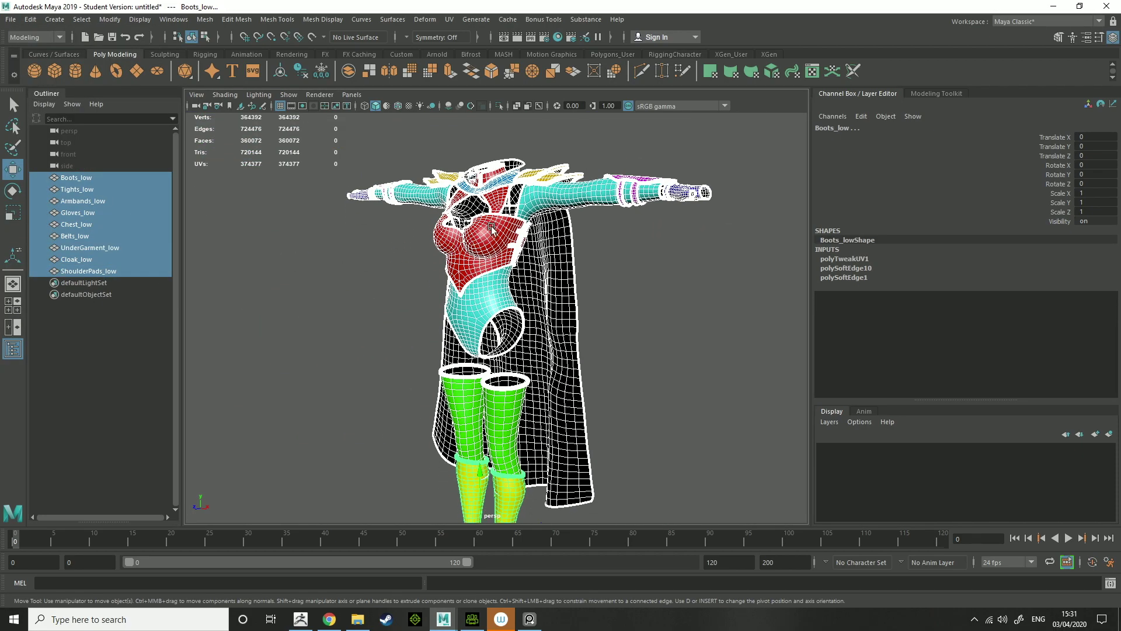
right_click(494, 232)
right_click(495, 236, "shift")
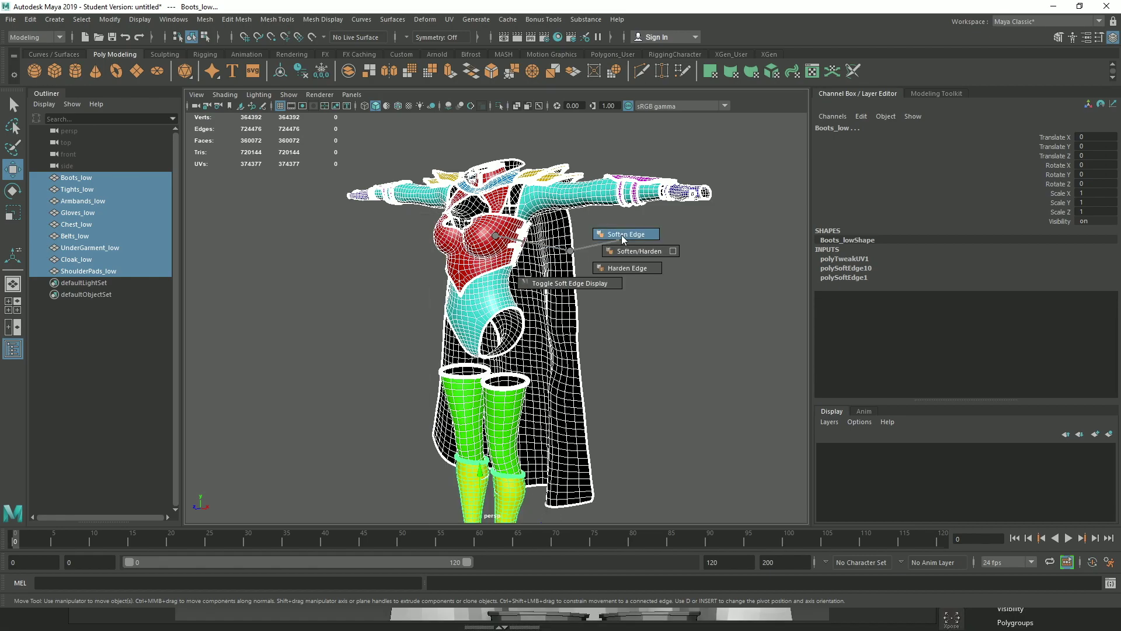
left_click(624, 241)
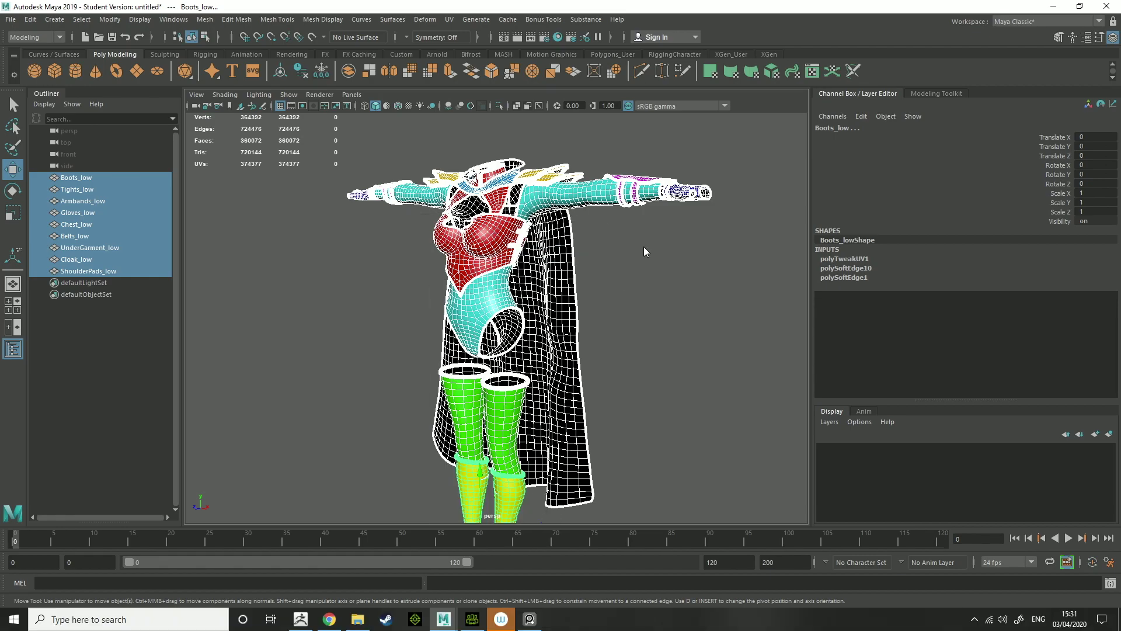
left_click(608, 259)
Export all nine low-poly meshes as FBX, overwriting Clothinglow.fbx in the FemaleKnightCharacter folder
left_click(76, 178)
left_click(87, 271, "shift")
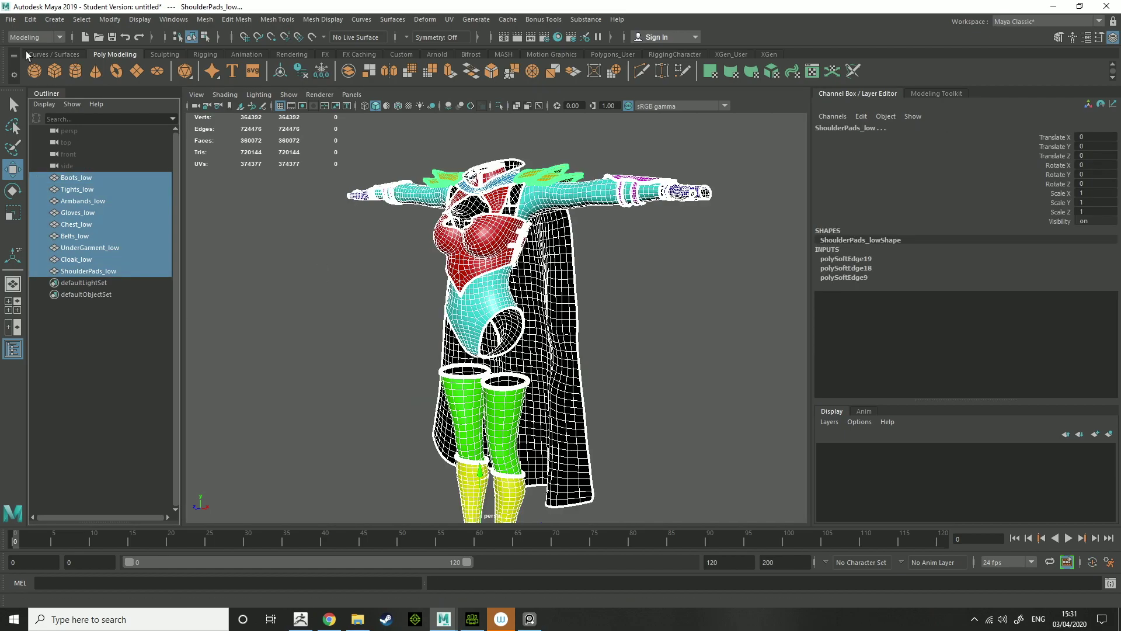
left_click(11, 19)
left_click(52, 186)
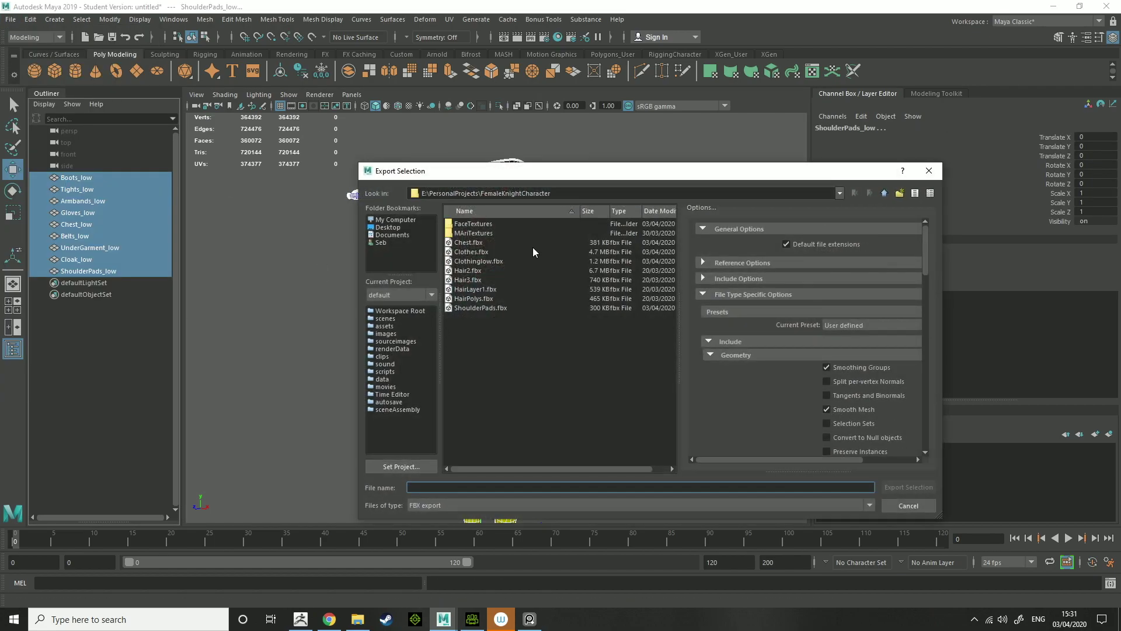
double_click(478, 261)
left_click(625, 362)
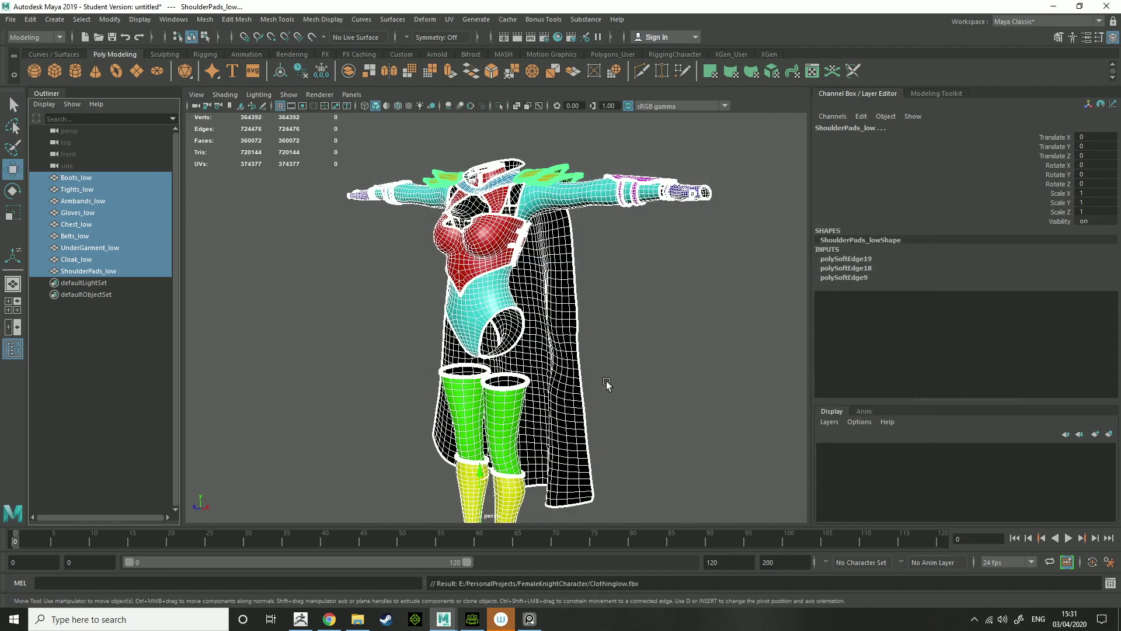
Switch to ZBrush, frame the full outfit and set all subtools to their highest subdivision level
left_click(301, 618)
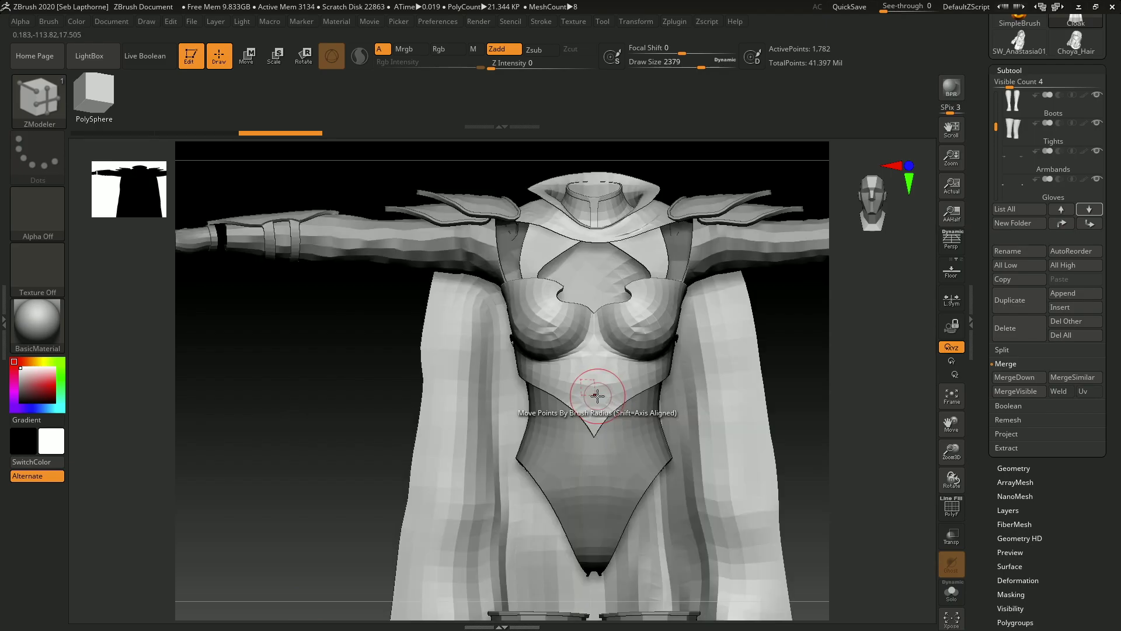
right_click_drag(791, 426, 773, 362, "ctrl")
right_click_drag(773, 361, 924, 235, "alt")
left_click(1099, 265)
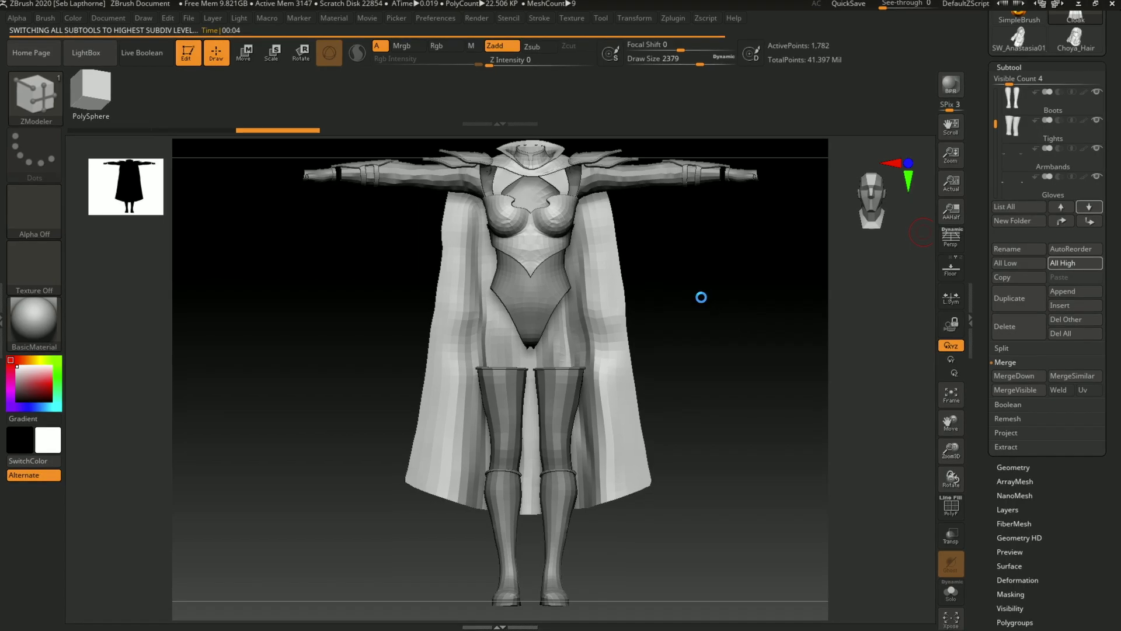
Choose the Standard brush and examine the high-poly outfit's sculpted chest, sleeve and shoulder details
left_click_drag(666, 233, 644, 310)
right_click_drag(644, 311, 619, 319, "shift")
right_click_drag(619, 318, 537, 394, "ctrl")
right_click_drag(595, 257, 566, 248, "alt")
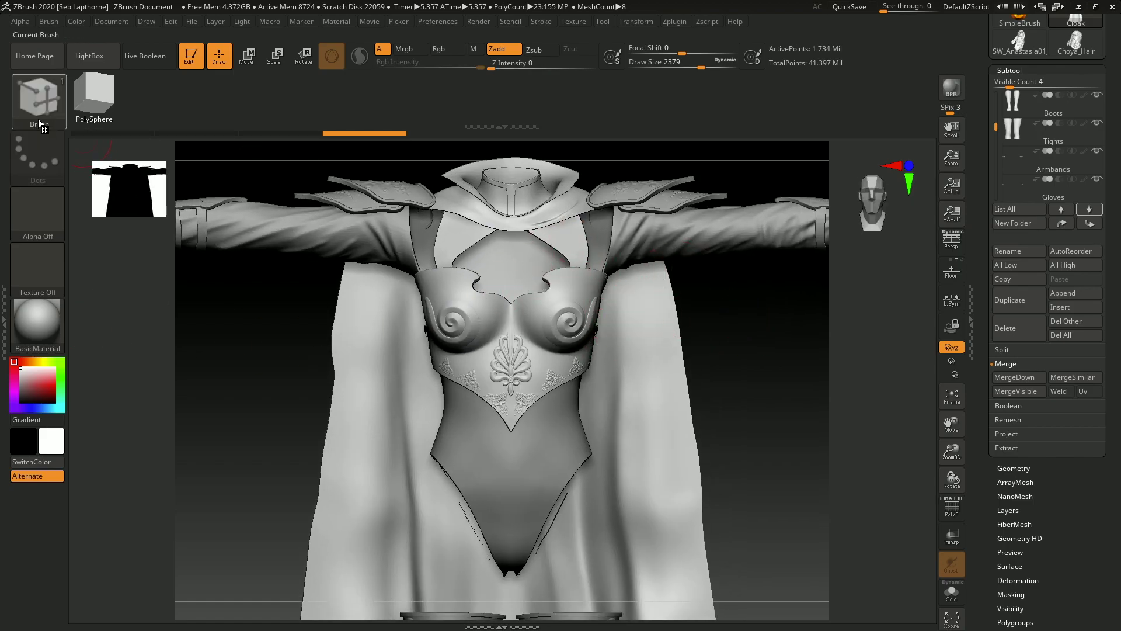
left_click(39, 98)
left_click(444, 117)
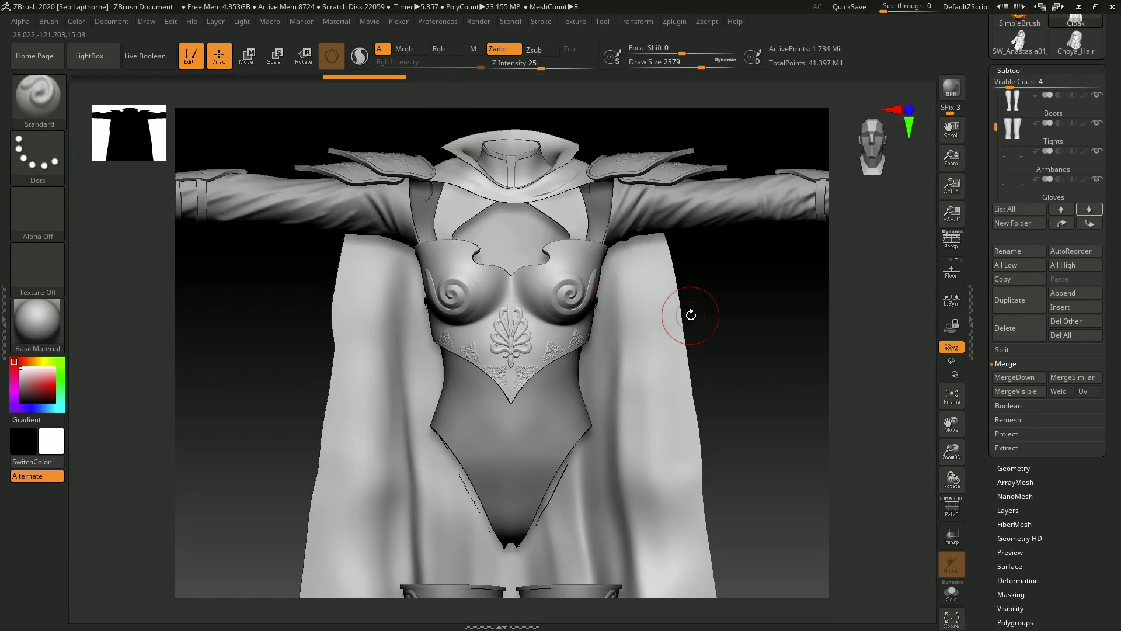
left_click_drag(689, 313, 666, 312)
key("d")
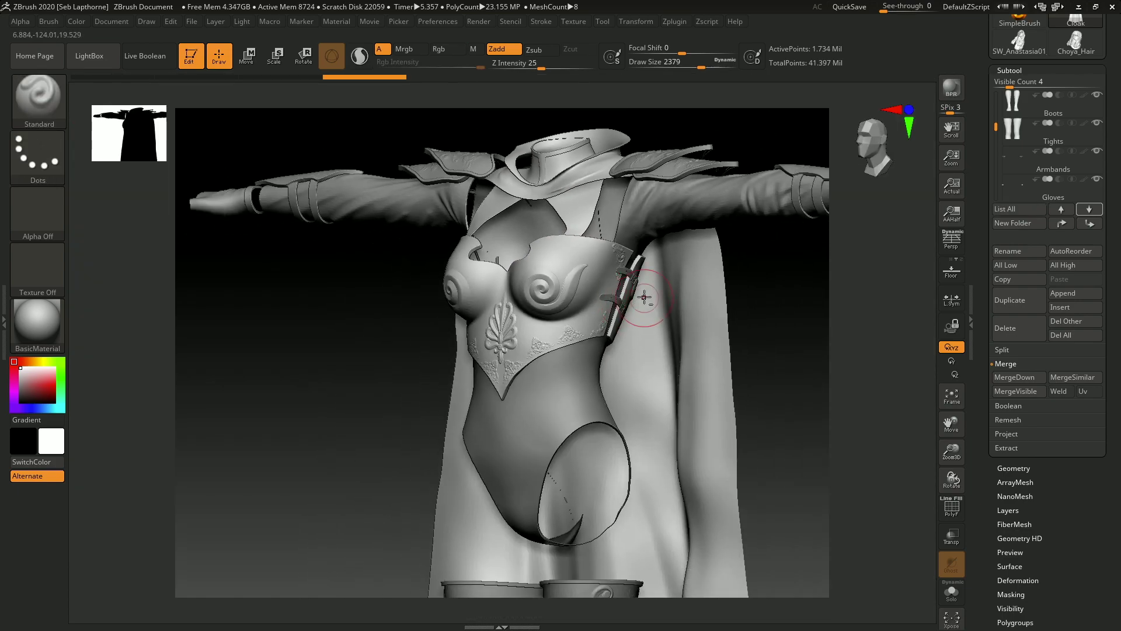
right_click_drag(643, 297, 626, 271)
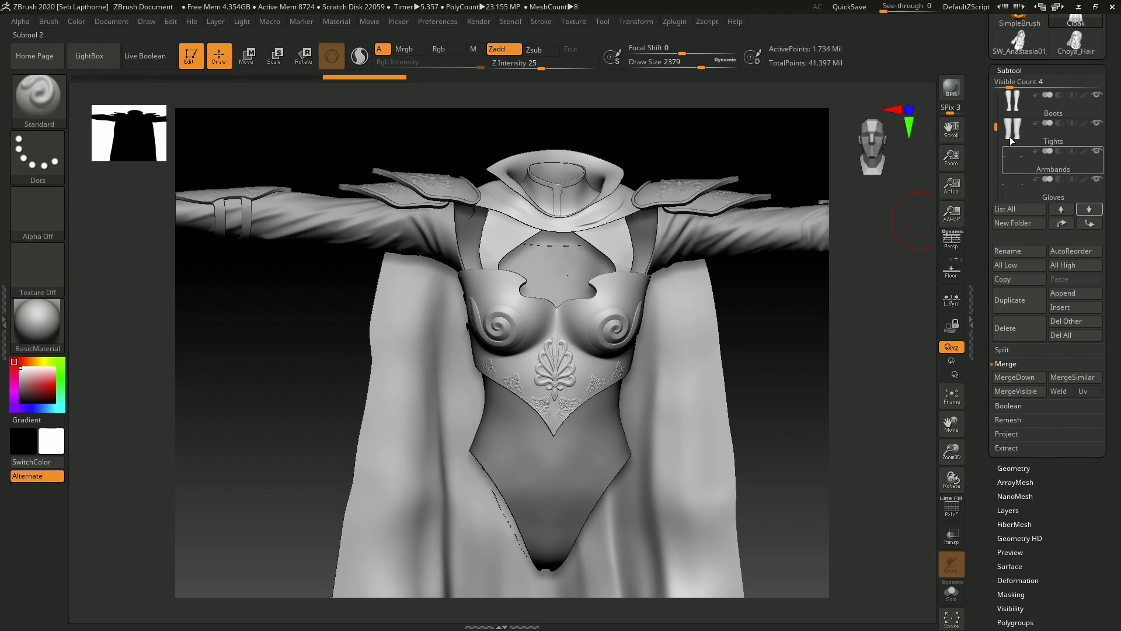
Select the Boots subtool, choose a bright red colour and fill the whole object with it
left_click_drag(994, 128, 995, 114)
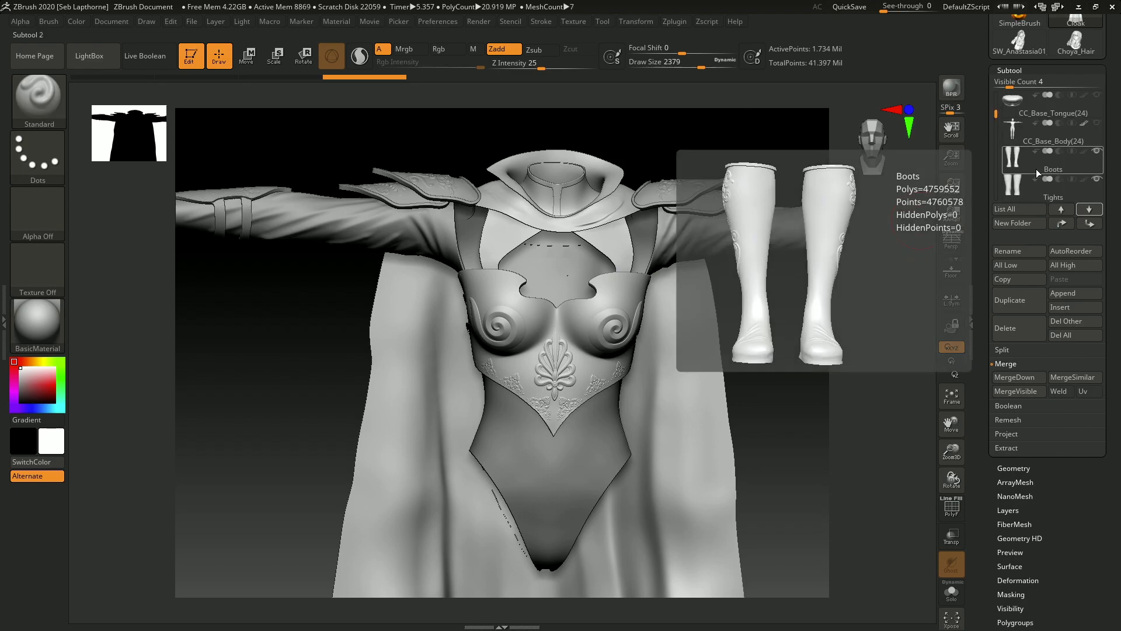
left_click(1035, 169)
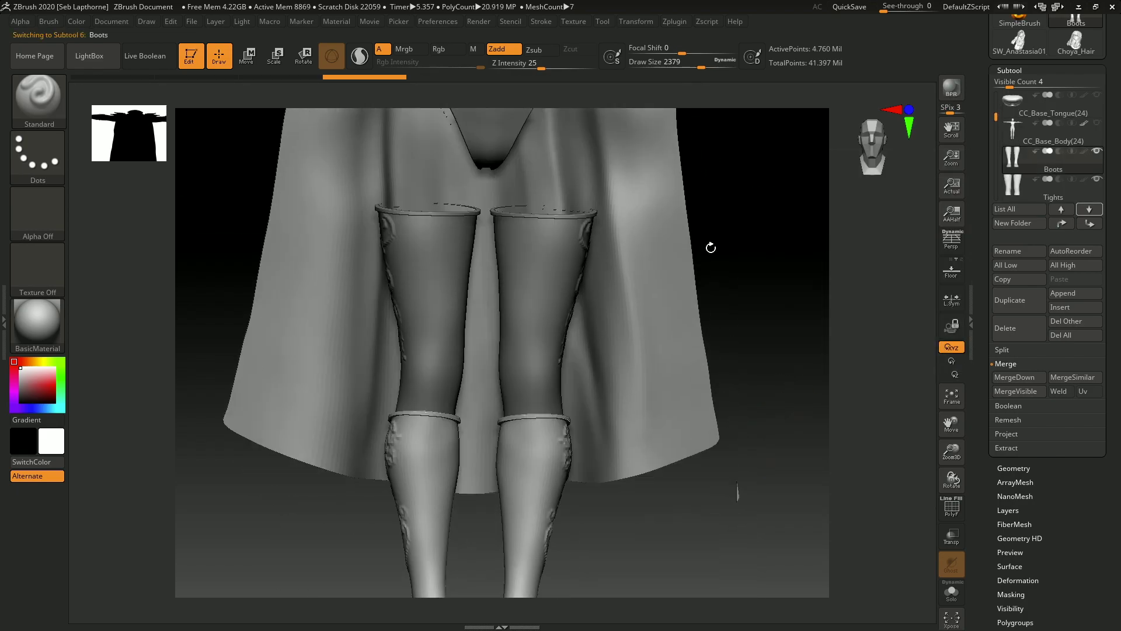
left_click_drag(708, 245, 644, 243, "alt")
left_click(48, 394)
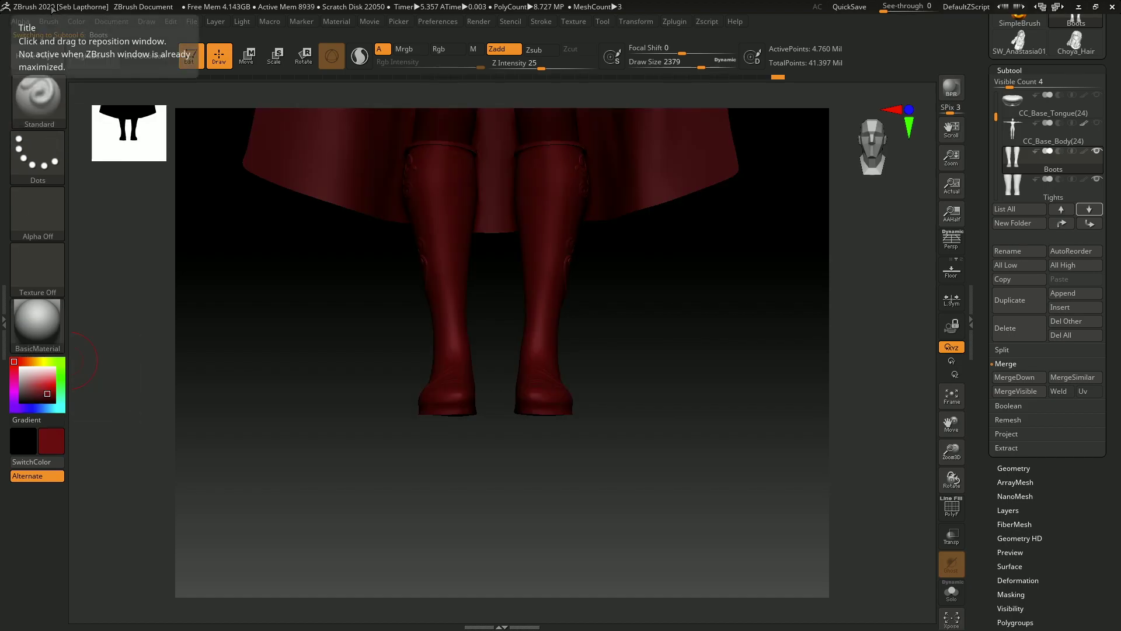
left_click(54, 380)
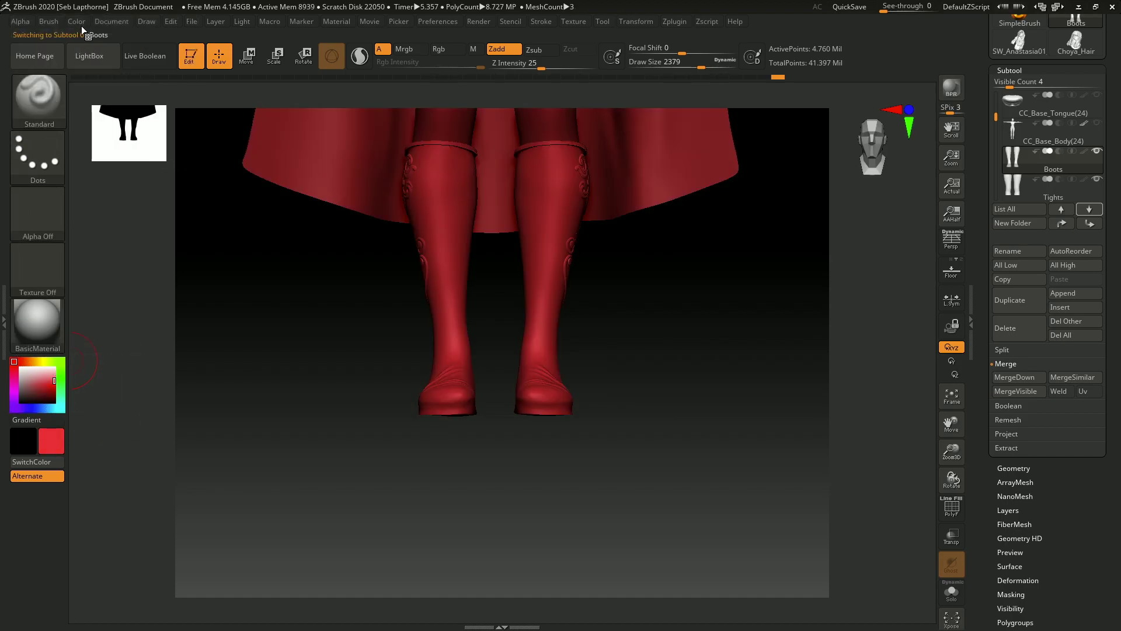
left_click(82, 22)
left_click(175, 273)
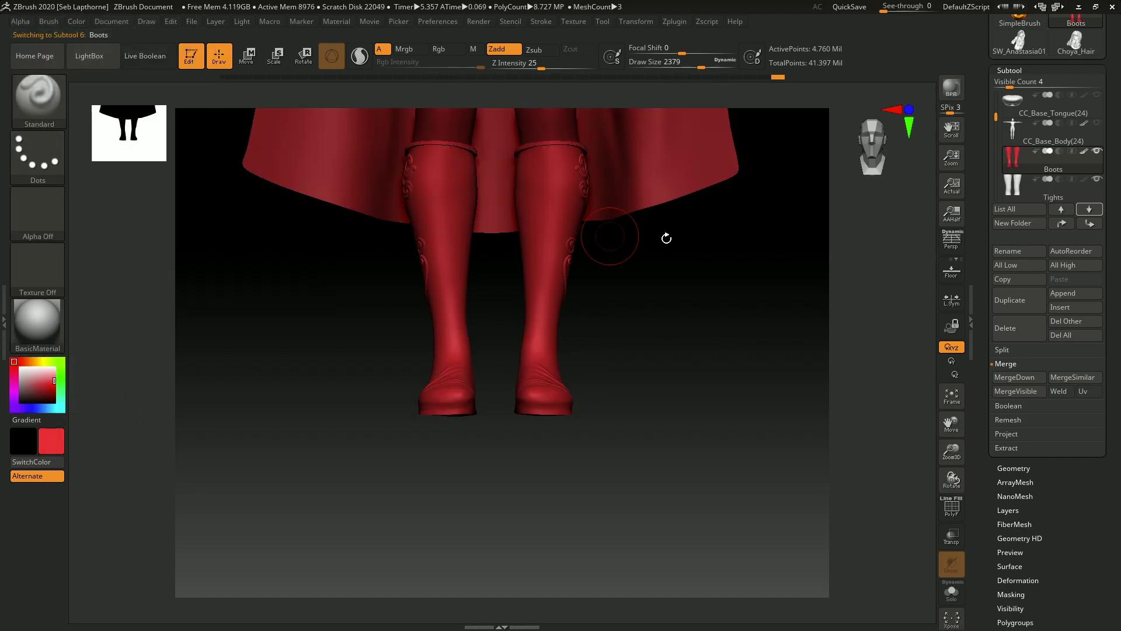
Select the Tights subtool, choose a yellow-green colour and fill the whole object with it
left_click(1053, 188)
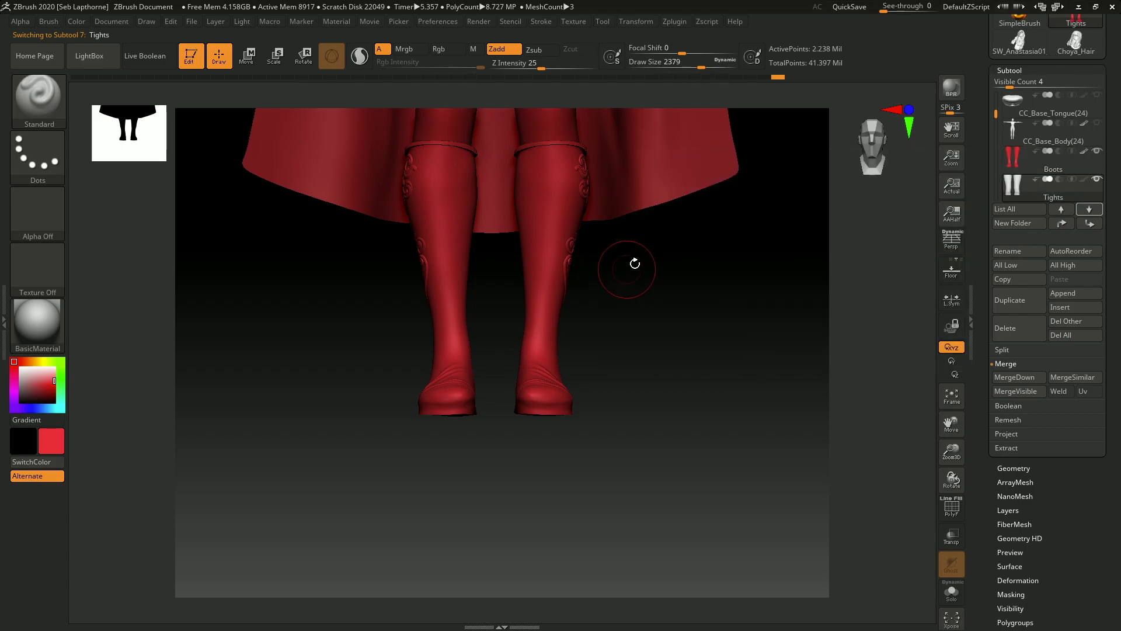
left_click_drag(643, 248, 661, 439, "alt")
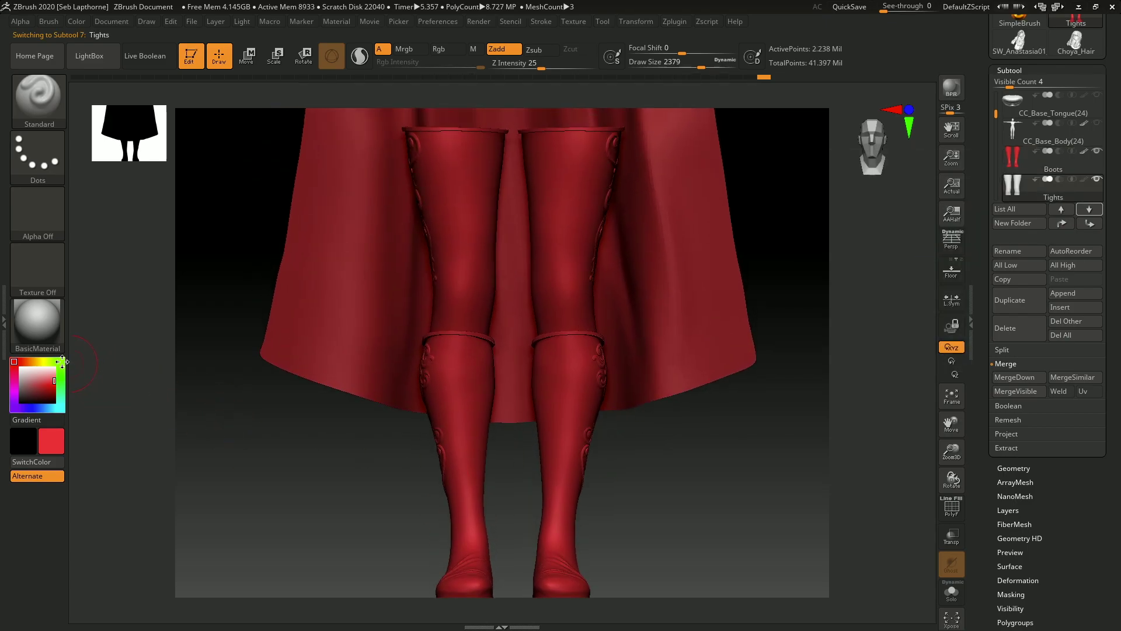
left_click(63, 362)
left_click(73, 22)
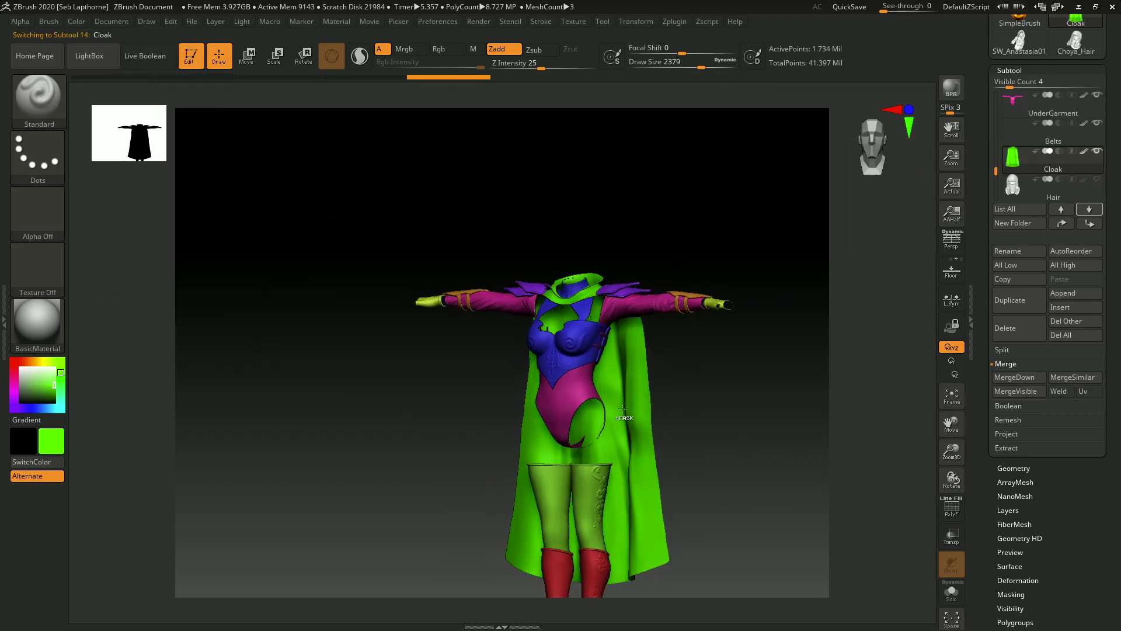
Turn on Use and Keep Polypaint in Decimation Master and pre-process all subtools
left_click_drag(578, 327, 611, 355)
right_click_drag(612, 355, 565, 285)
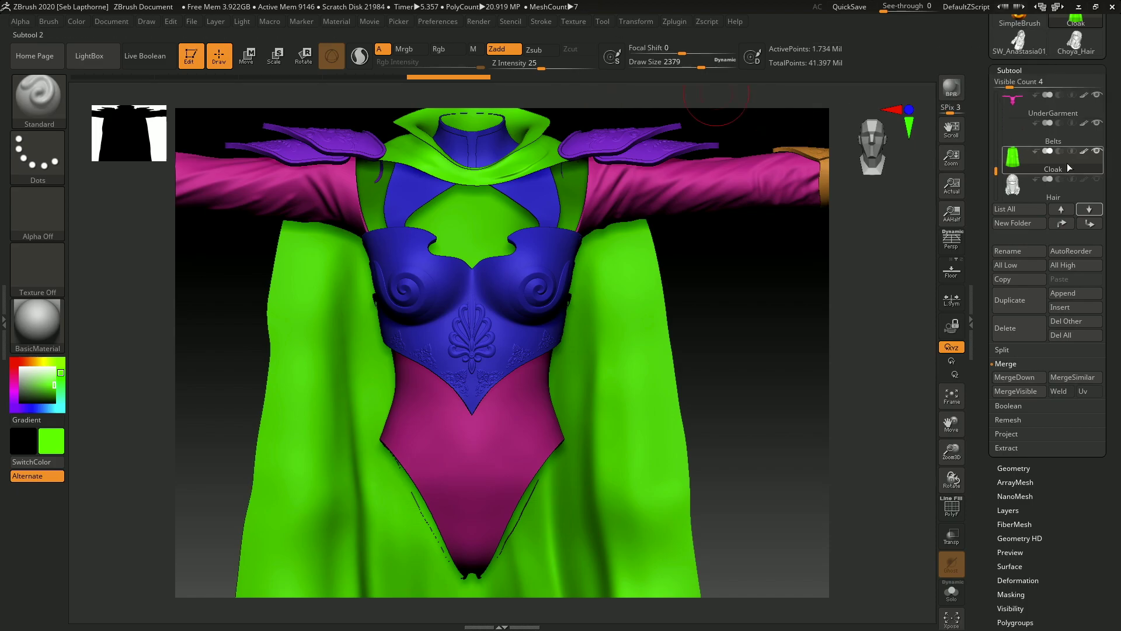
left_click(673, 22)
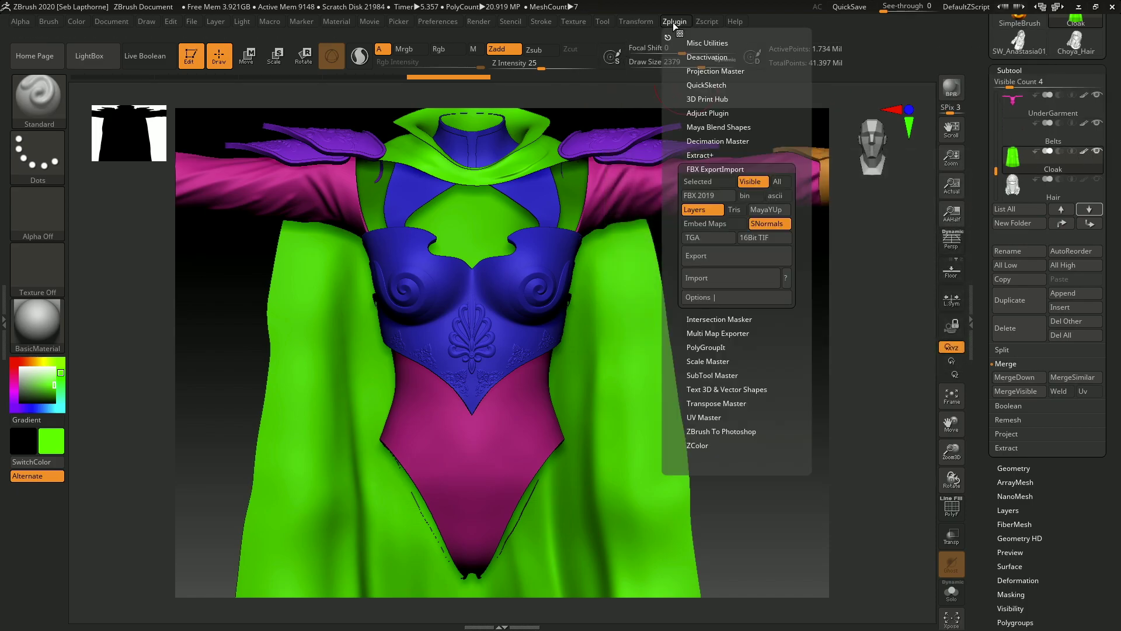
left_click(724, 142)
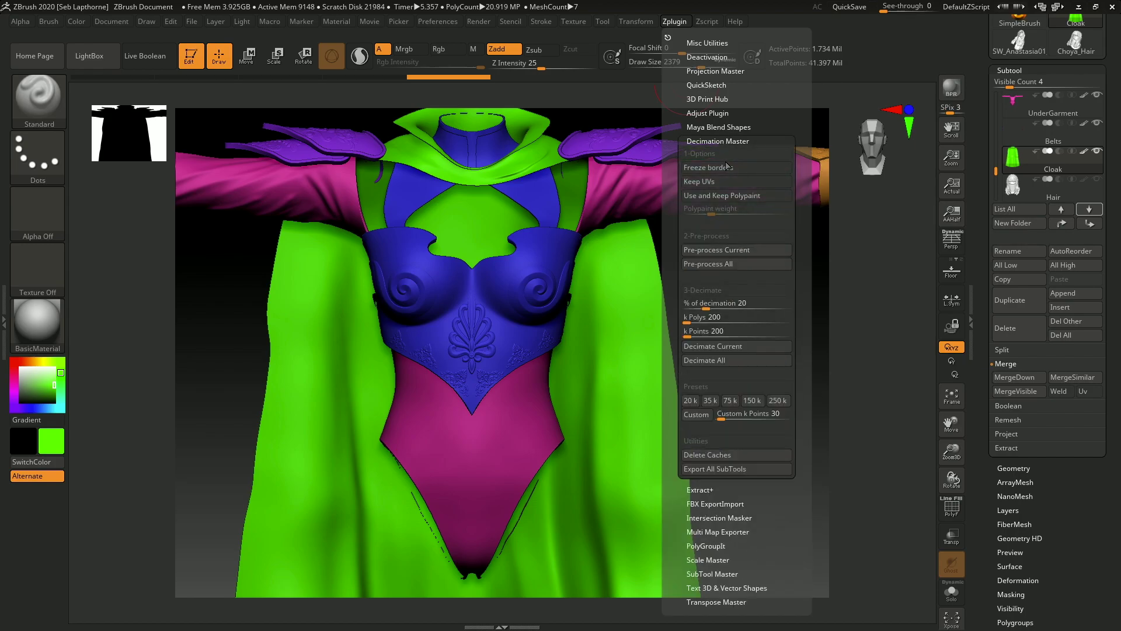
left_click(754, 193)
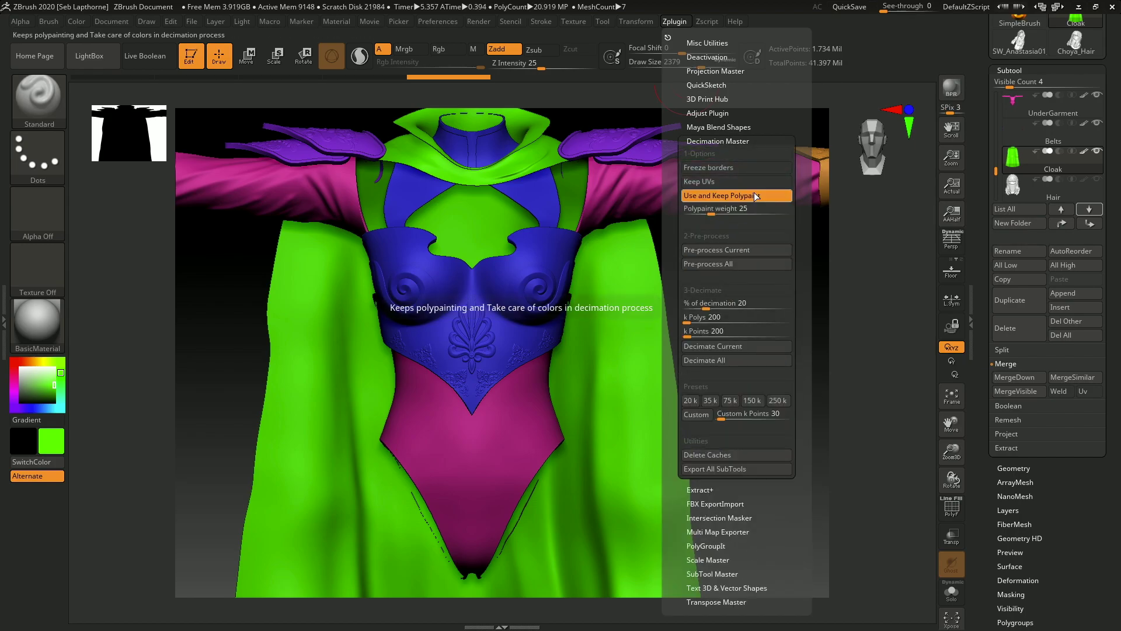
left_click(731, 266)
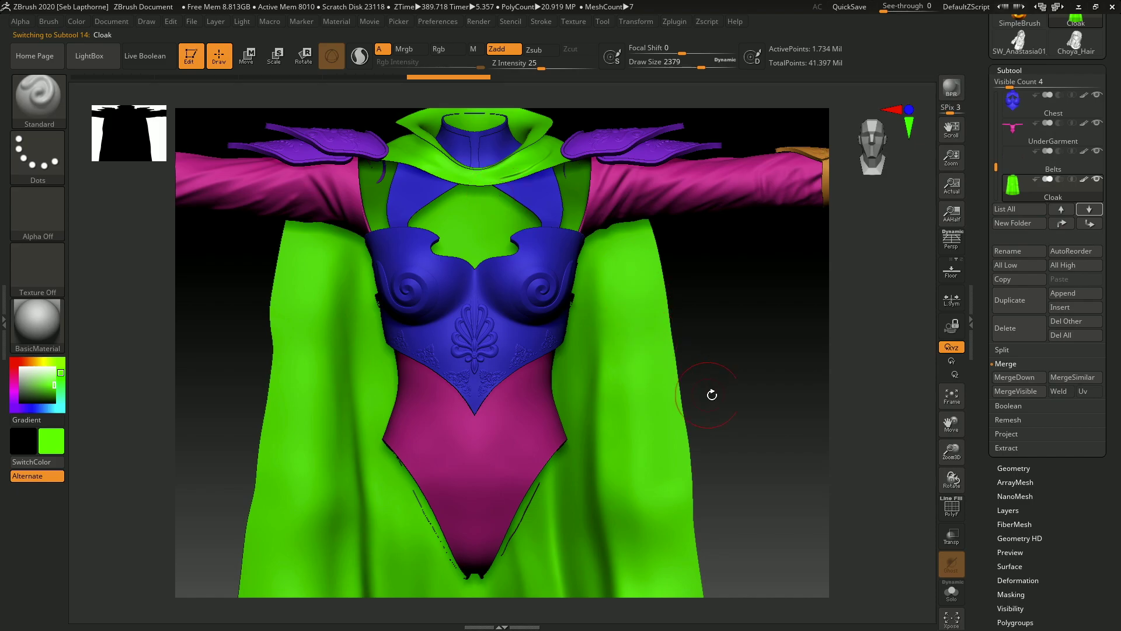
Inspect the coloured outfit, then decimate all subtools with Decimation Master at 20 % of decimation
left_click(677, 22)
key("ctrl")
mouse_move(668, 390)
right_mouse_down("ctrl")
mouse_move(650, 332)
mouse_move(651, 215)
right_mouse_up("ctrl")
right_click_drag(663, 280, 627, 285)
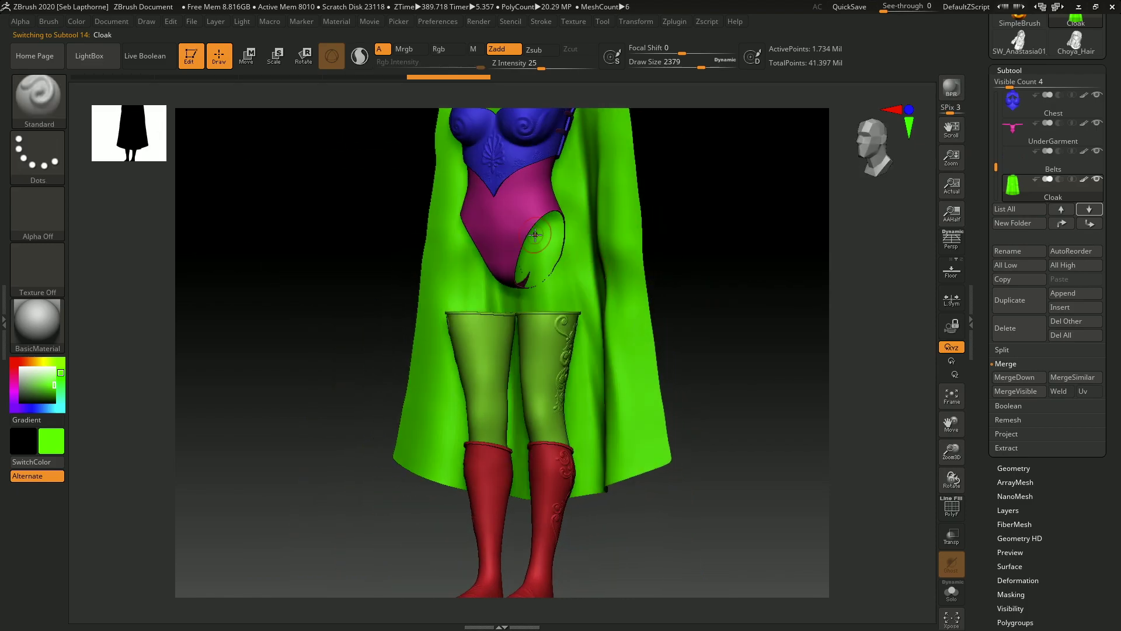
right_click_drag(552, 238, 566, 422, "ctrl")
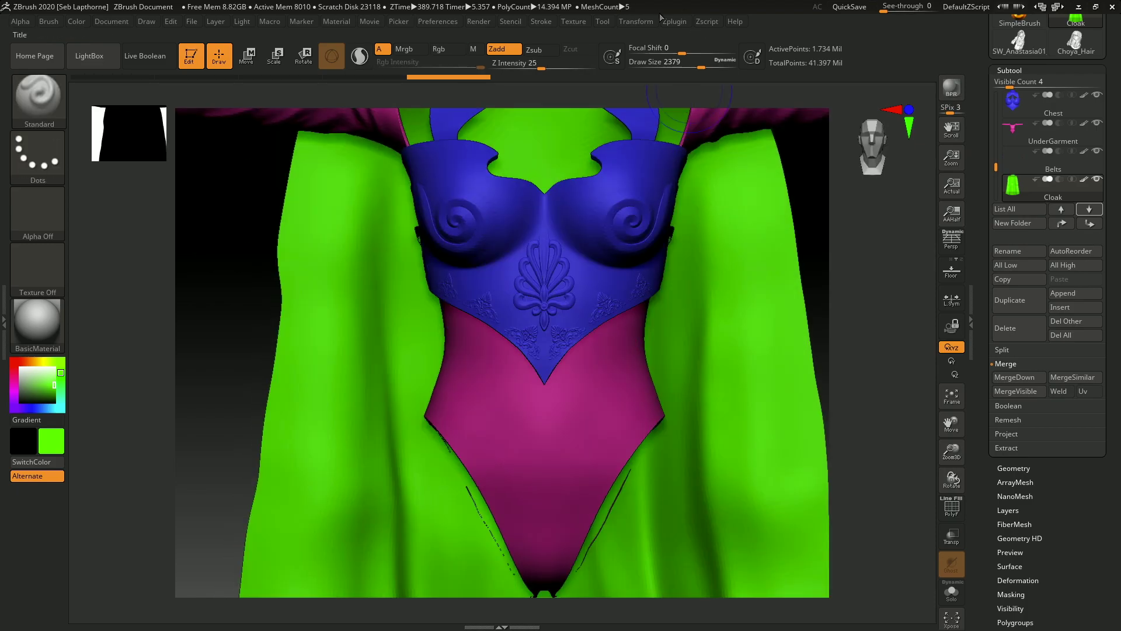
left_click(674, 22)
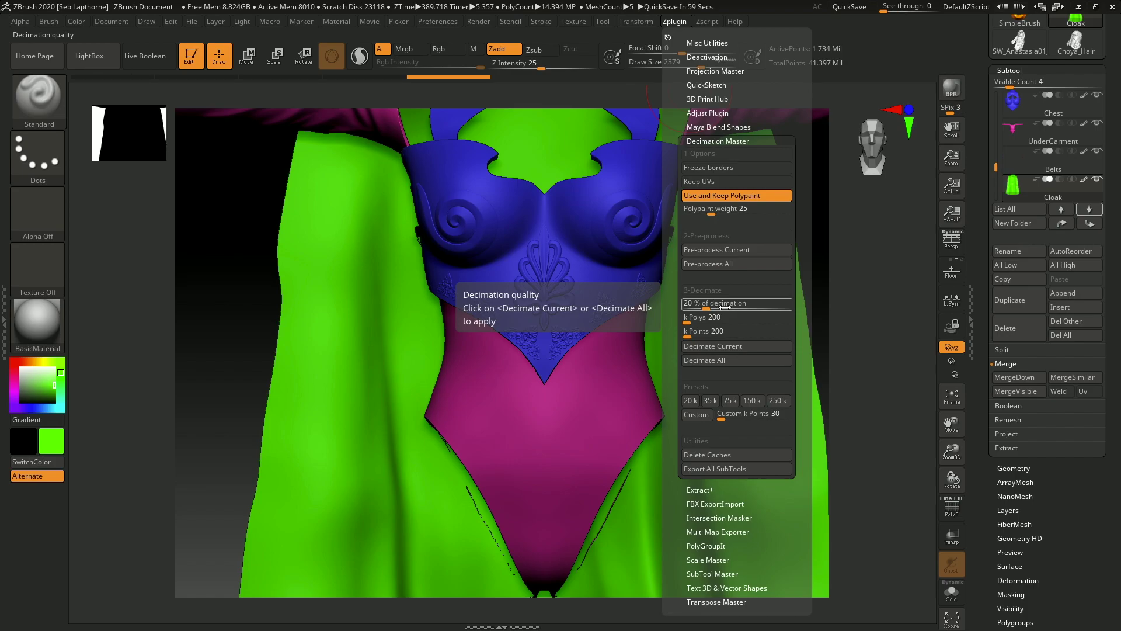
left_click(738, 360)
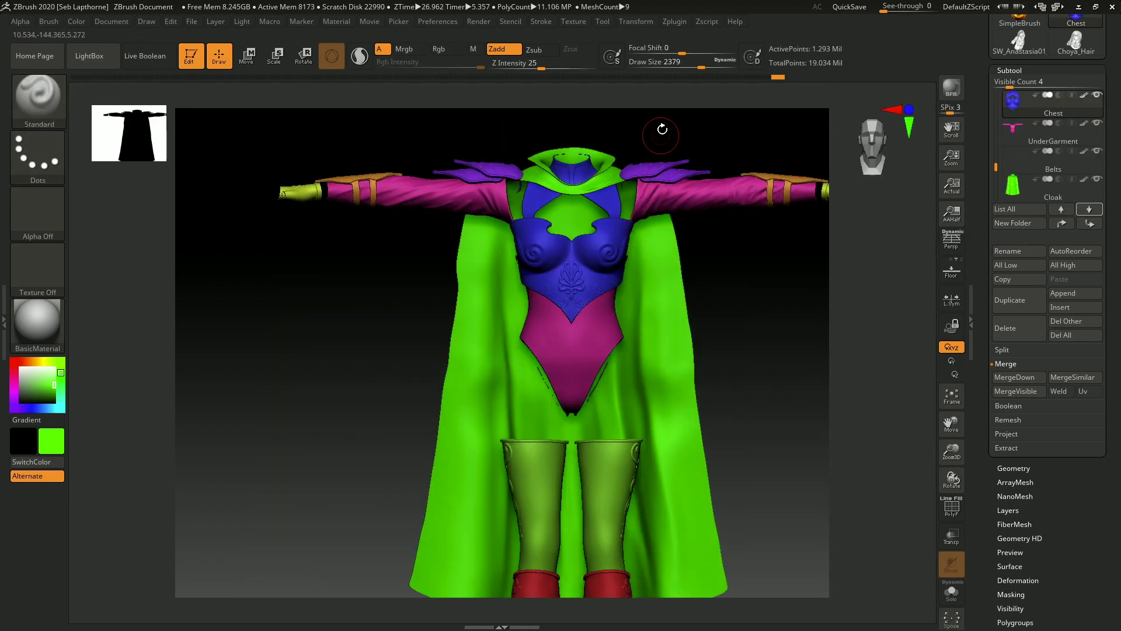
Close the Decimation Master settings and show the FBX ExportImport settings
left_click(671, 23)
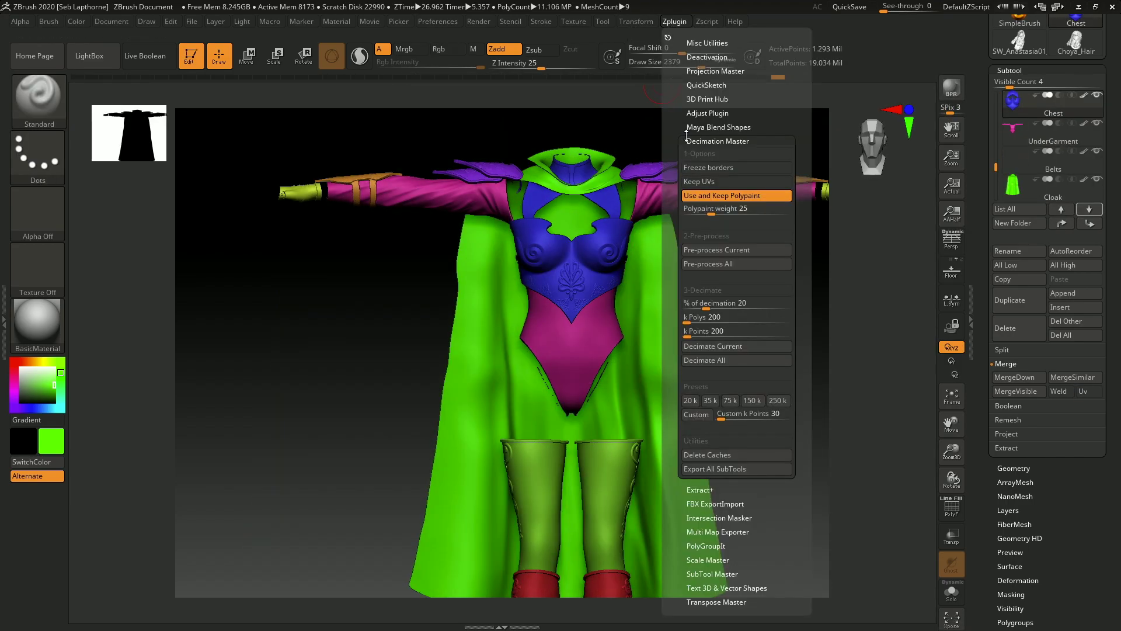
left_click(719, 137)
left_click(715, 169)
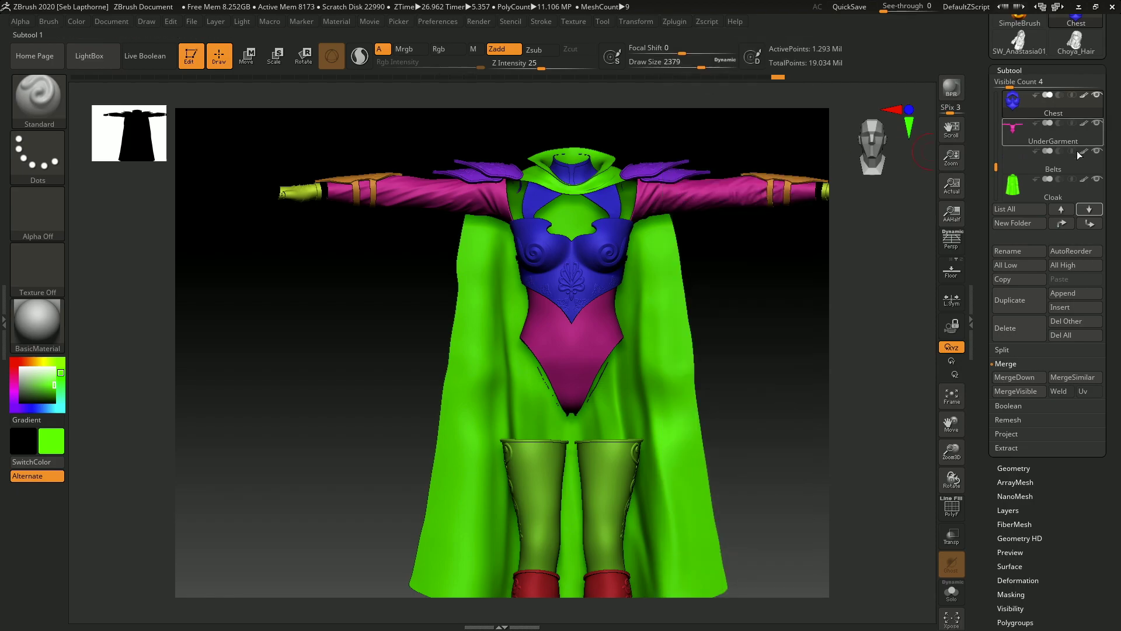
Select the Boots subtool and rename it Boots_high
left_click_drag(997, 166, 1002, 124)
left_click(1030, 119)
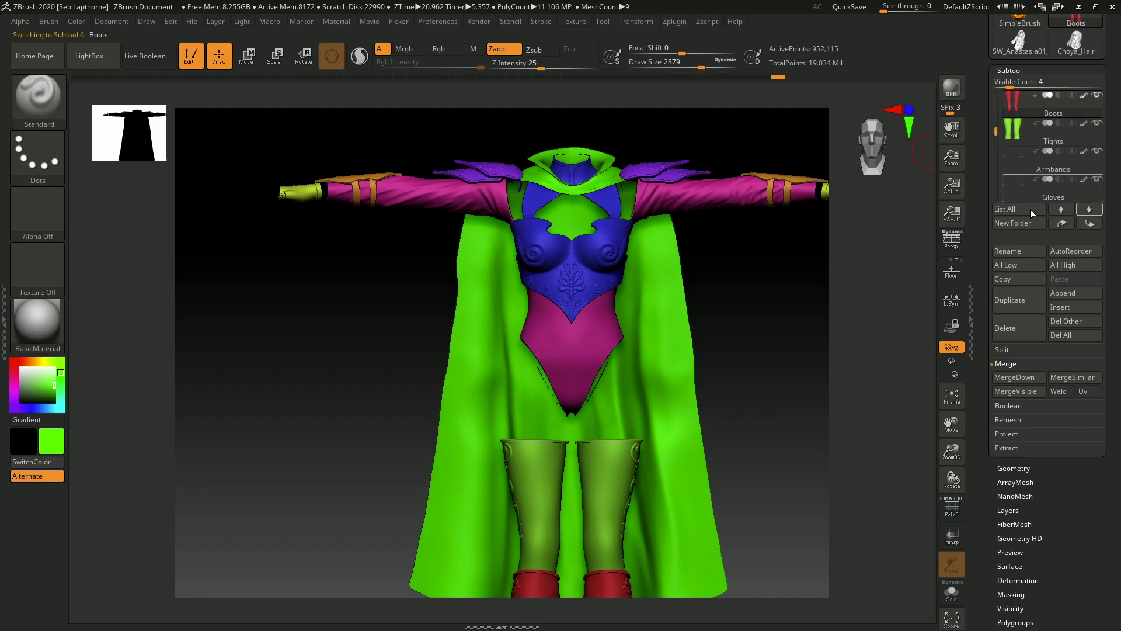
left_click(1018, 250)
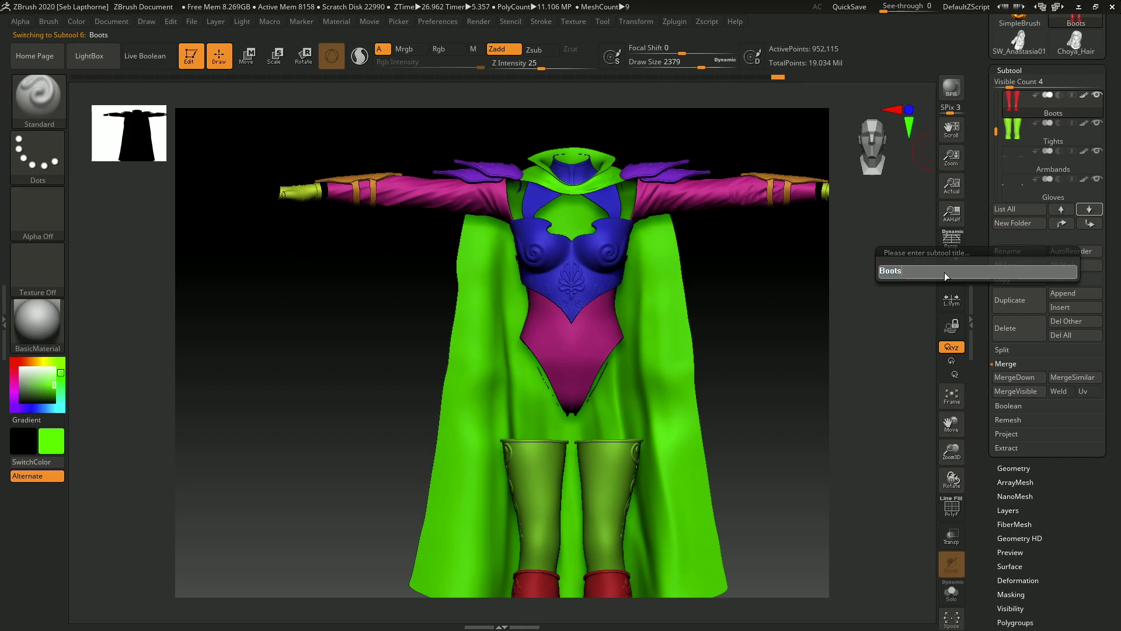
type("__high")
key("Return")
Select the Tights subtool and rename it Tights_high
left_click(1061, 130)
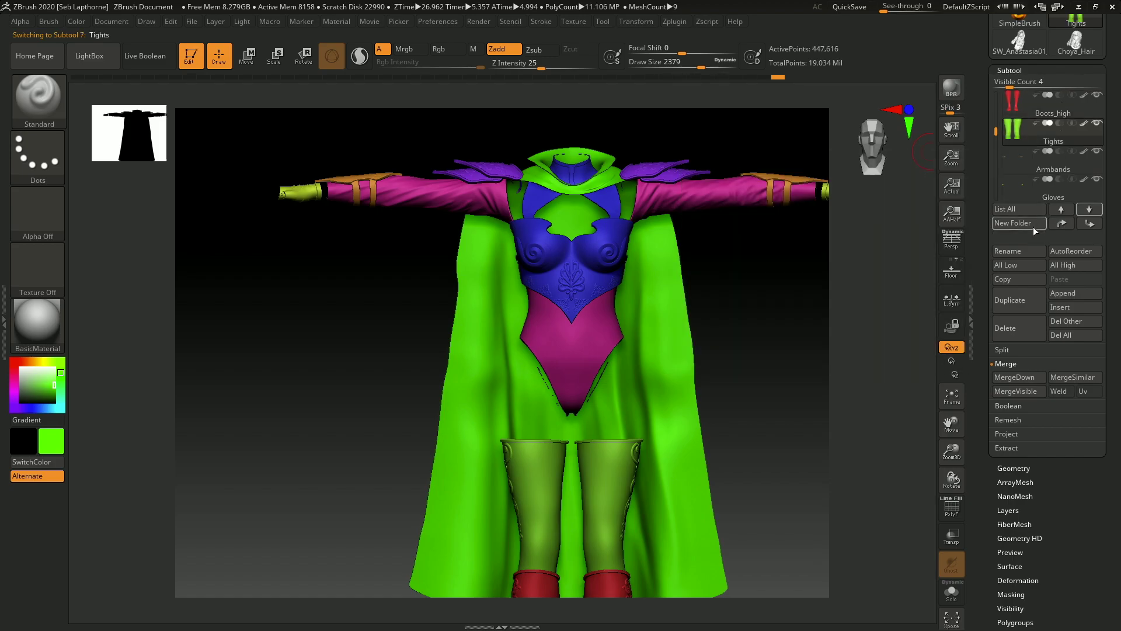
left_click(1021, 252)
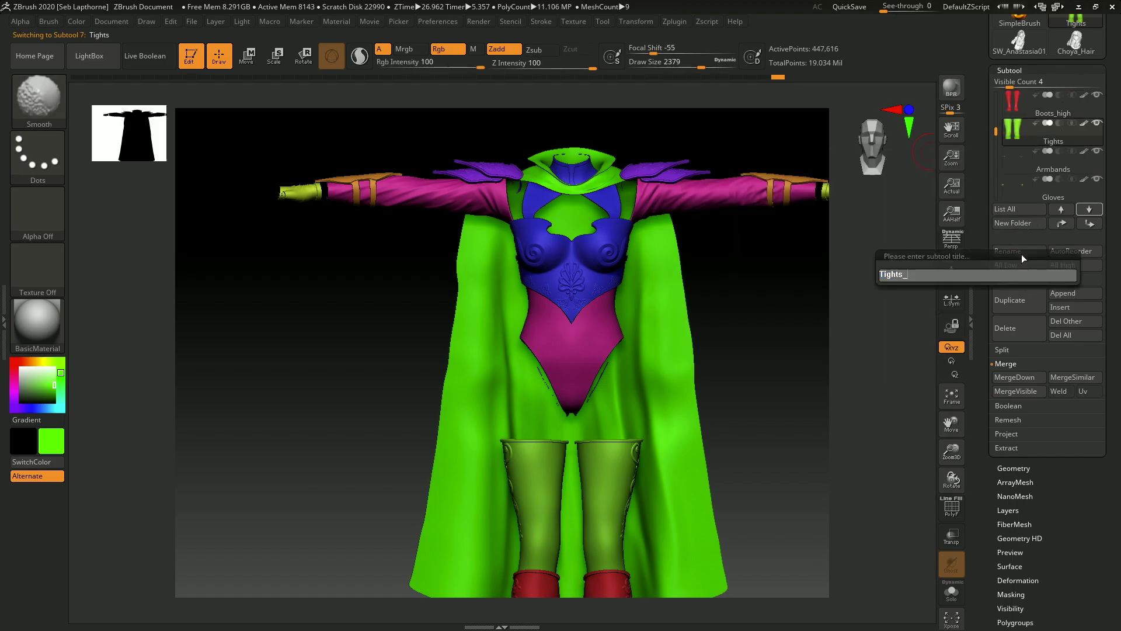
type("_high")
key("Return")
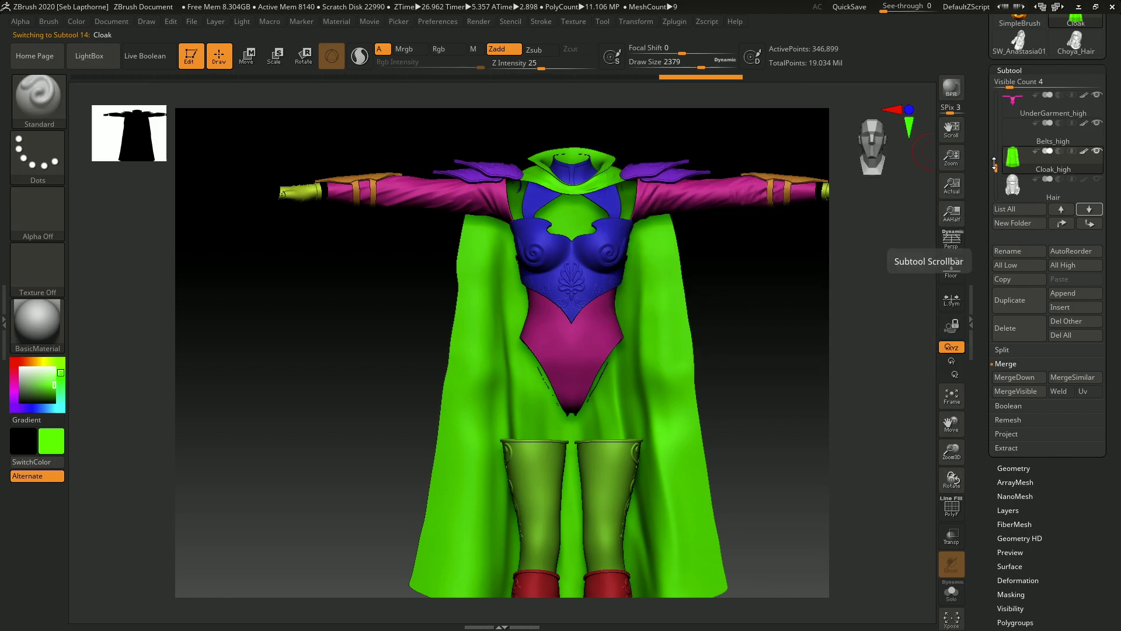
Select the Boots_high subtool and review the additional FBX export and import options
left_click_drag(995, 166, 995, 121)
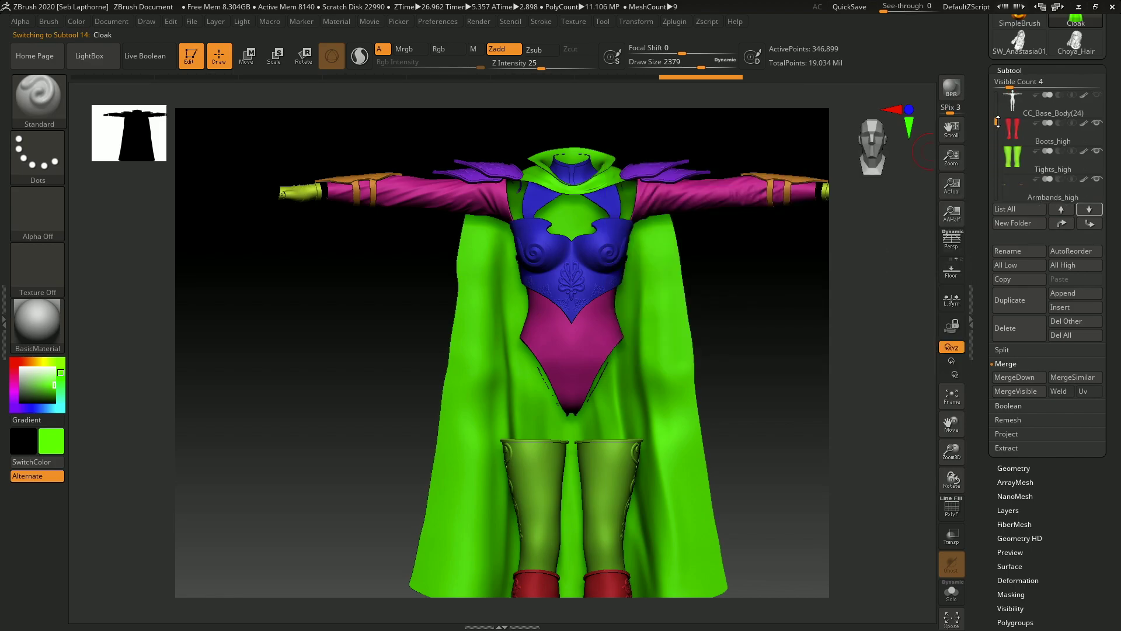
left_click(1020, 141)
left_click(674, 21)
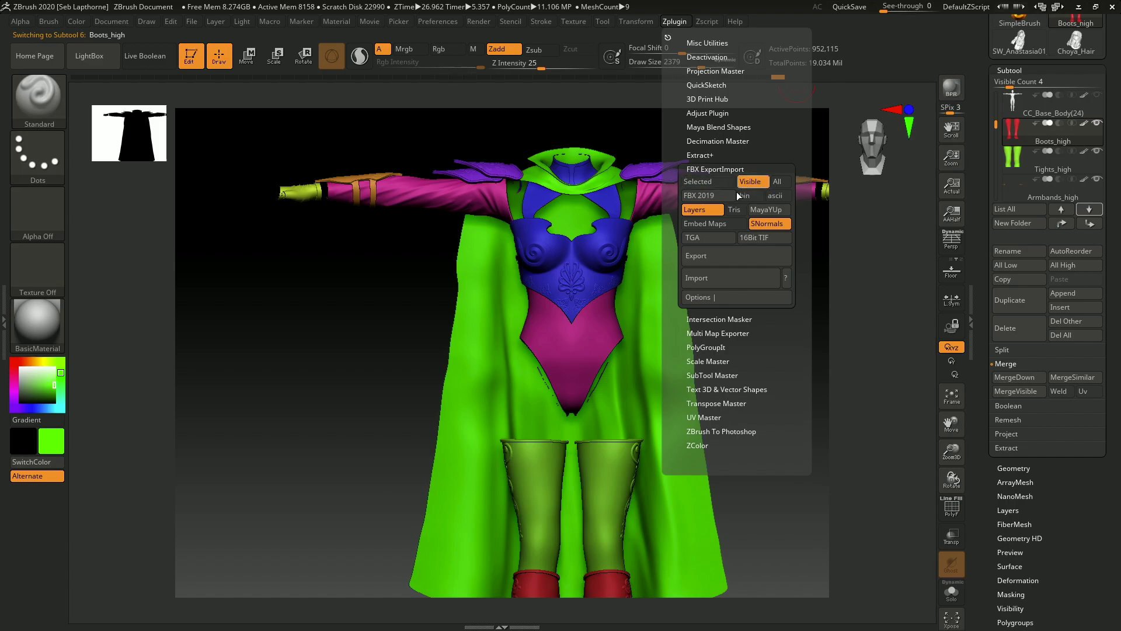
left_click(716, 296)
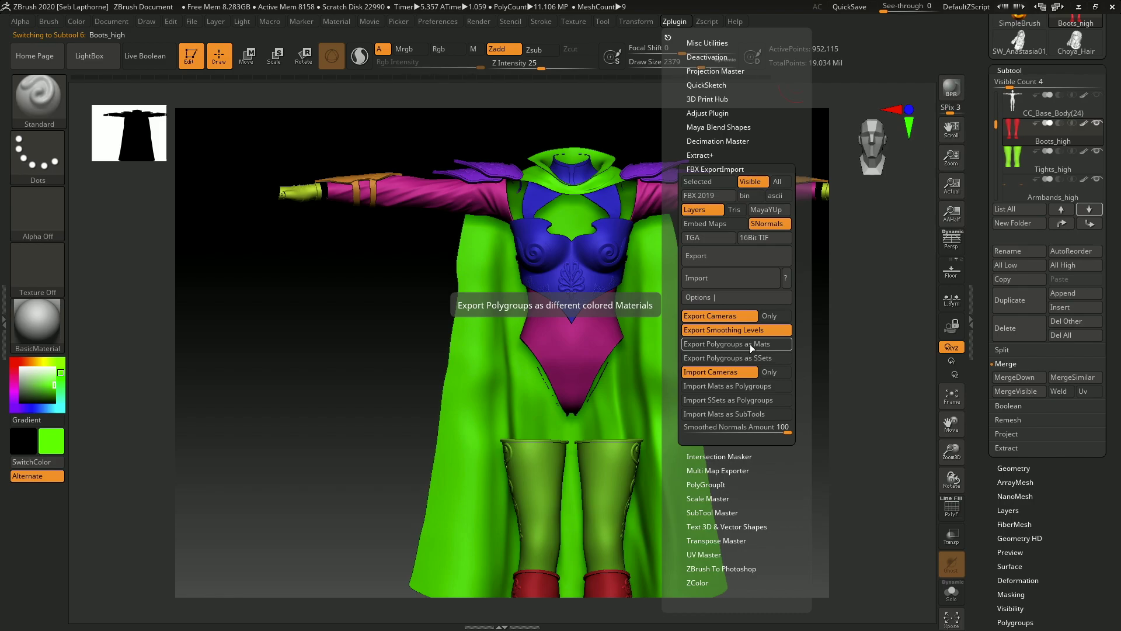
left_click(741, 300)
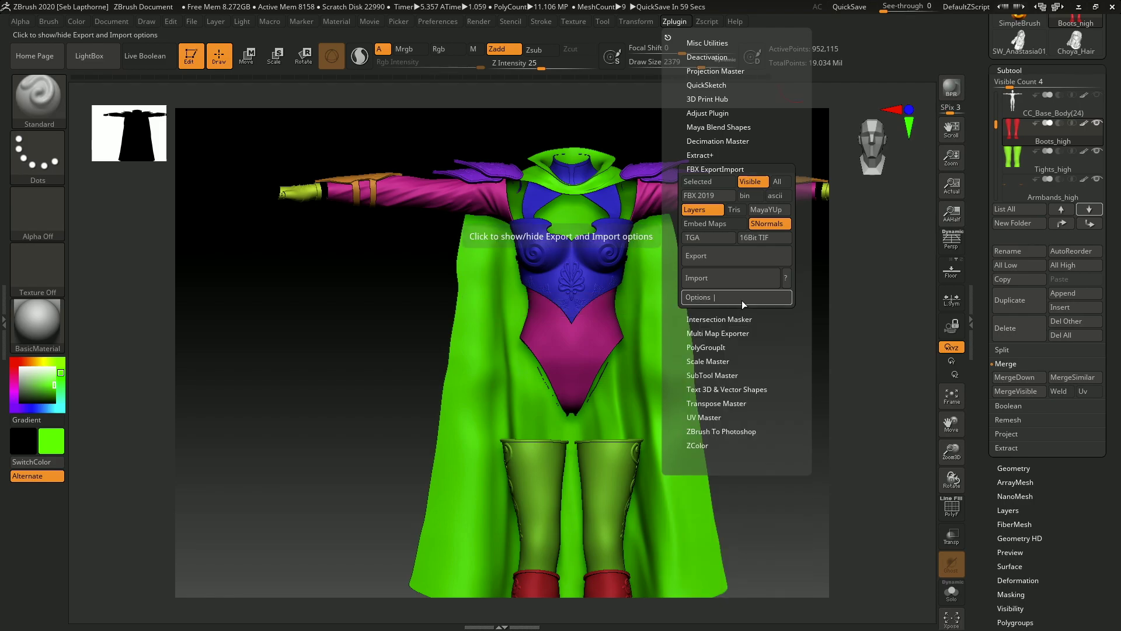
left_click(741, 300)
left_click(727, 298)
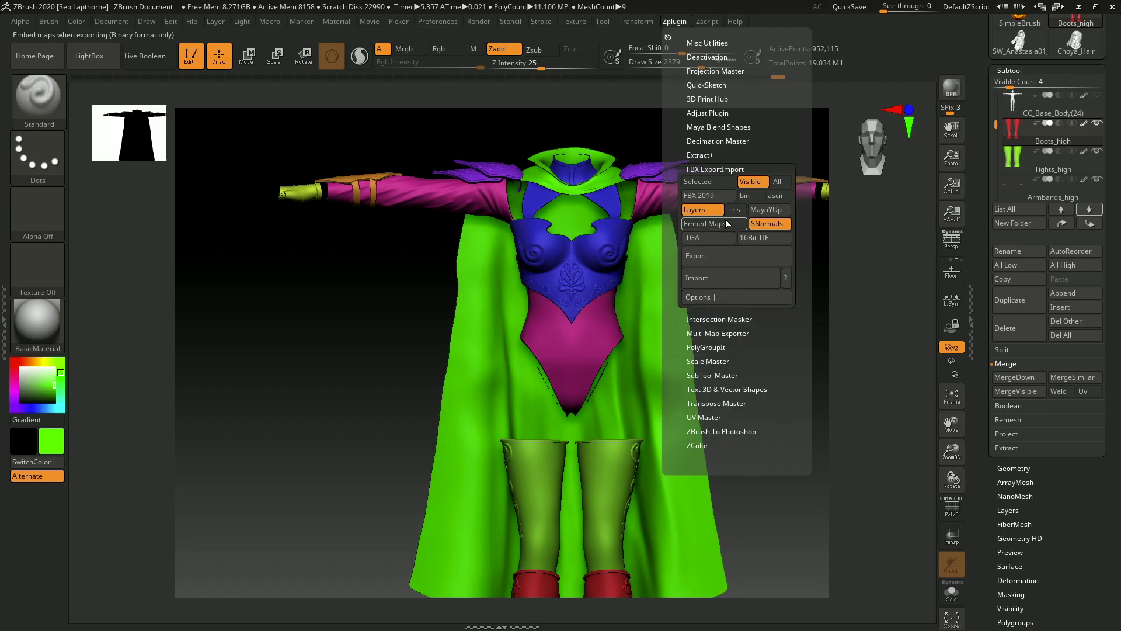
Export the visible high-poly subtools as an FBX file named Clothinghigh in the FemaleKnightCharacter folder
left_click(744, 256)
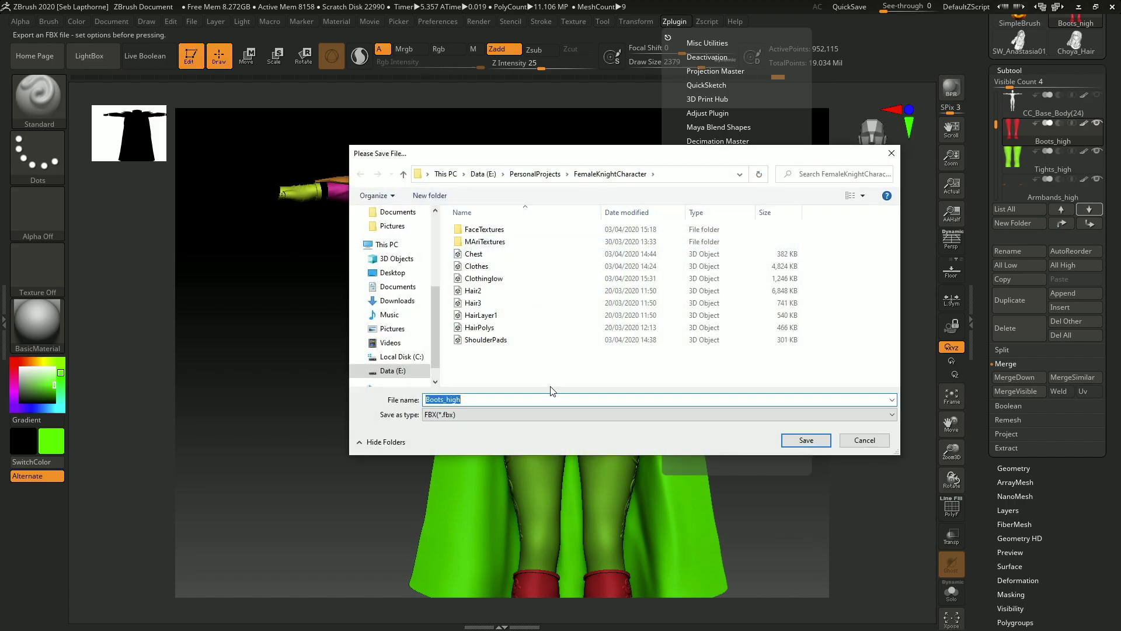
type("Clothing")
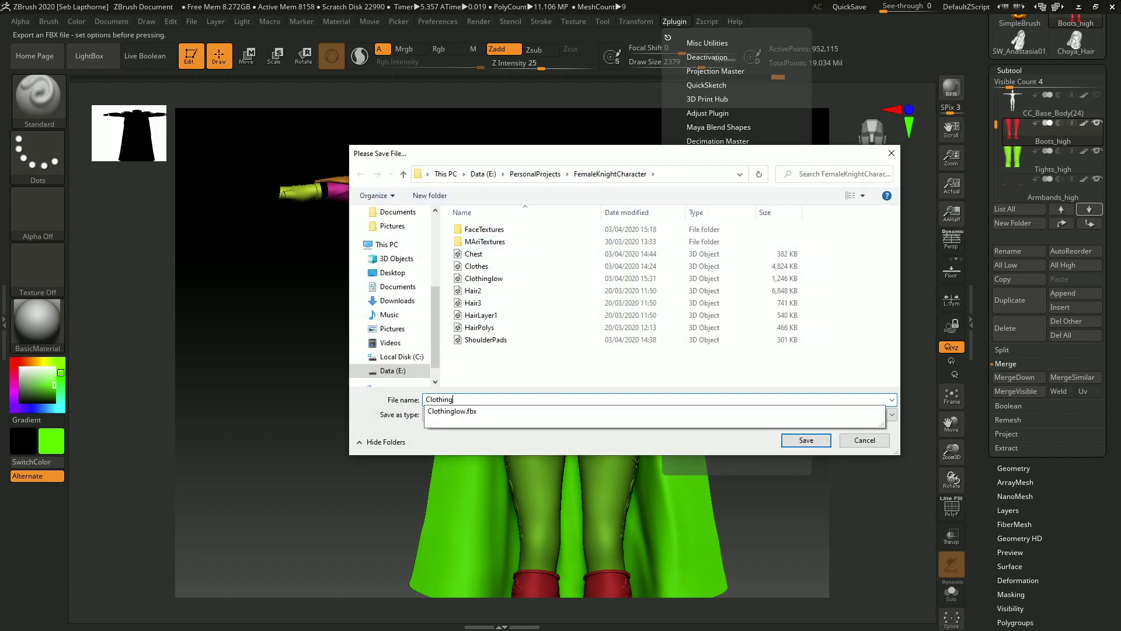
type("high")
key("Return")
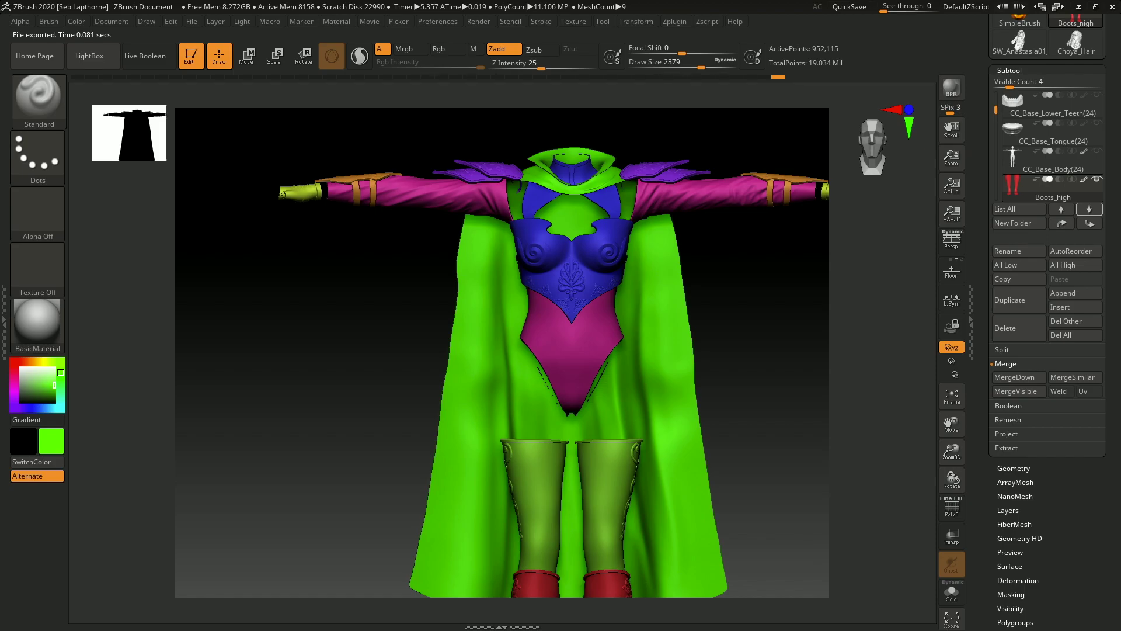
Select the CC_Base_Body(24) subtool and examine the sculpted skin detail on the face up close
left_click_drag(789, 329, 758, 331)
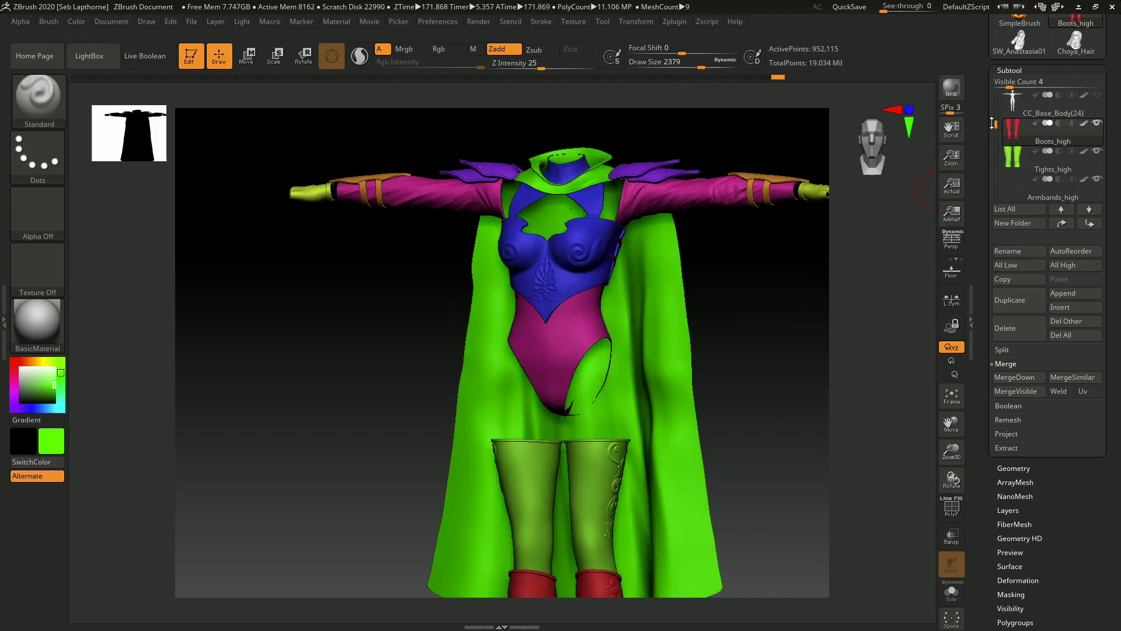
left_click(1027, 102)
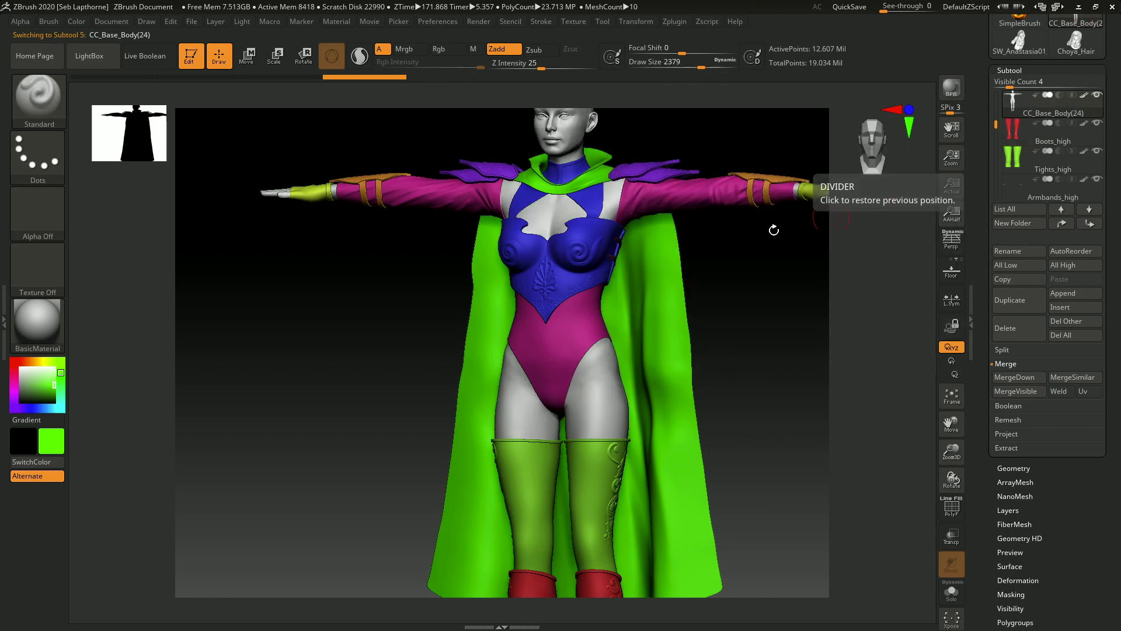
right_click_drag(705, 302, 675, 528, "alt")
right_click_drag(563, 261, 572, 422, "ctrl")
right_click_drag(546, 349, 593, 346)
mouse_move(498, 349)
right_mouse_down("alt")
mouse_move(537, 355)
mouse_move(548, 343)
right_mouse_up("alt")
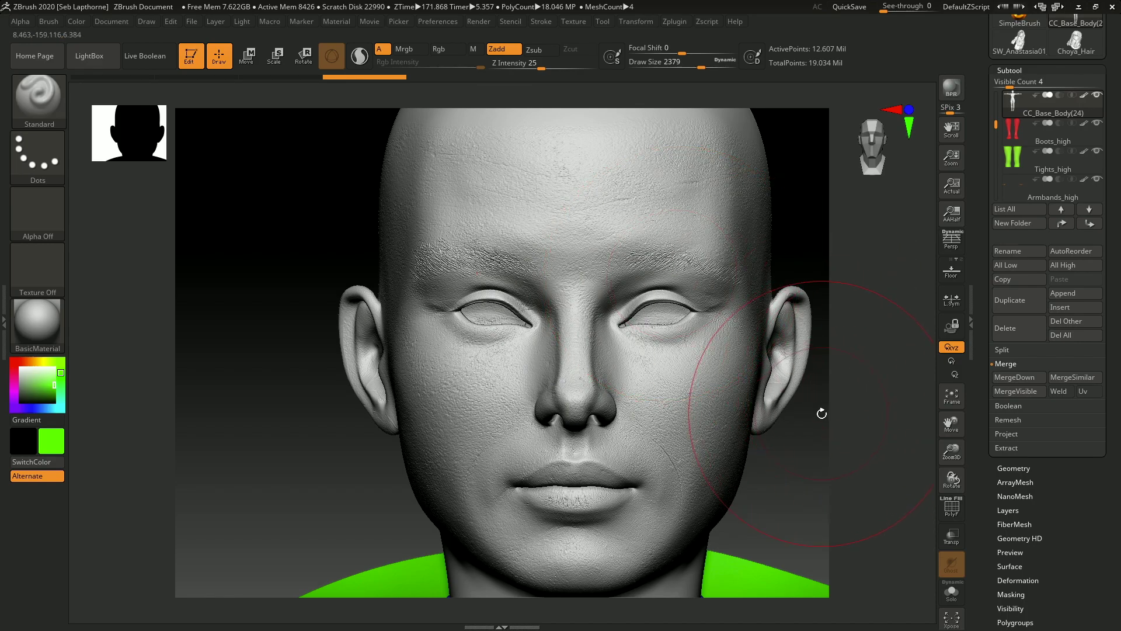
Switch to Substance Painter and dismiss the initial new-project setup
left_click(808, 483, "ctrl+shift")
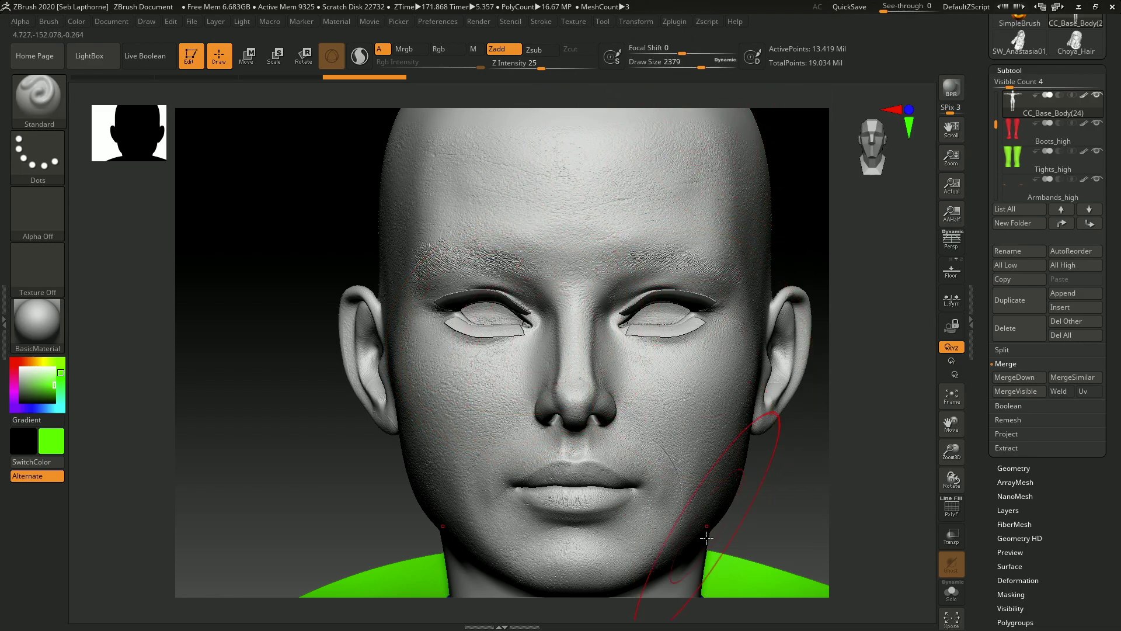
key("super")
left_click(83, 621)
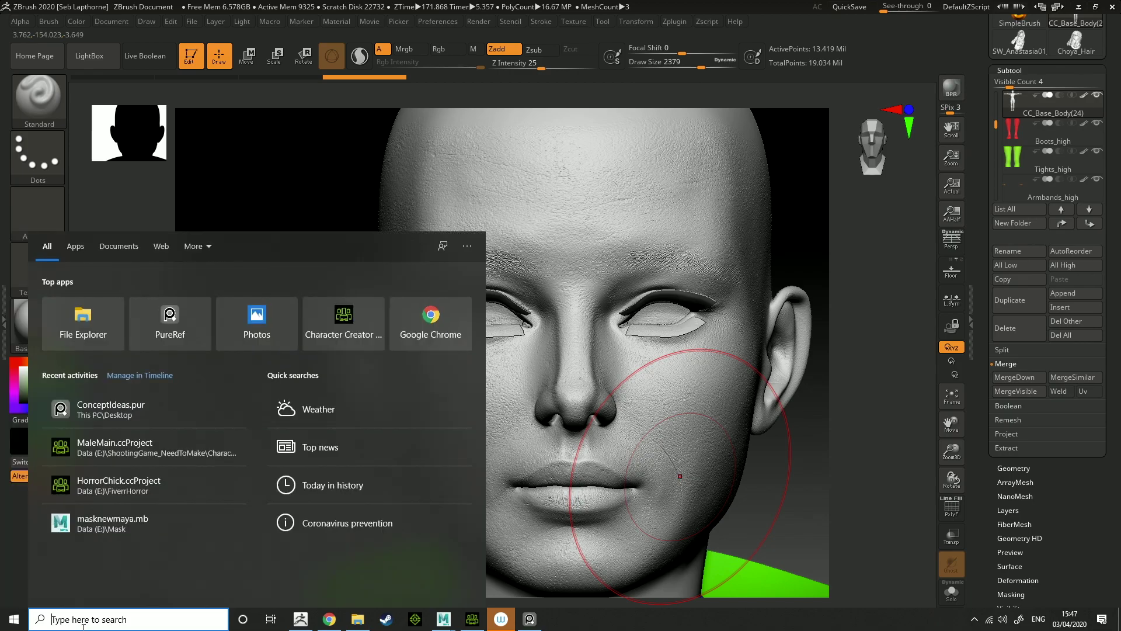
type("s")
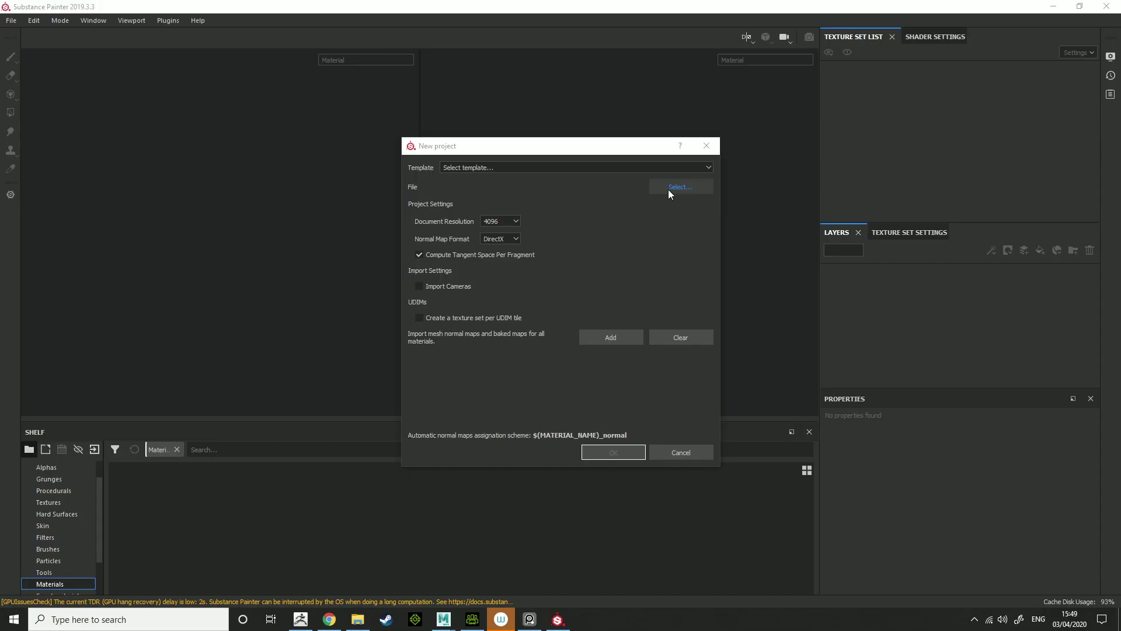
left_click(678, 452)
Create a new project from the Clothinglow mesh in the FemaleKnightCharacter folder
left_click(10, 20)
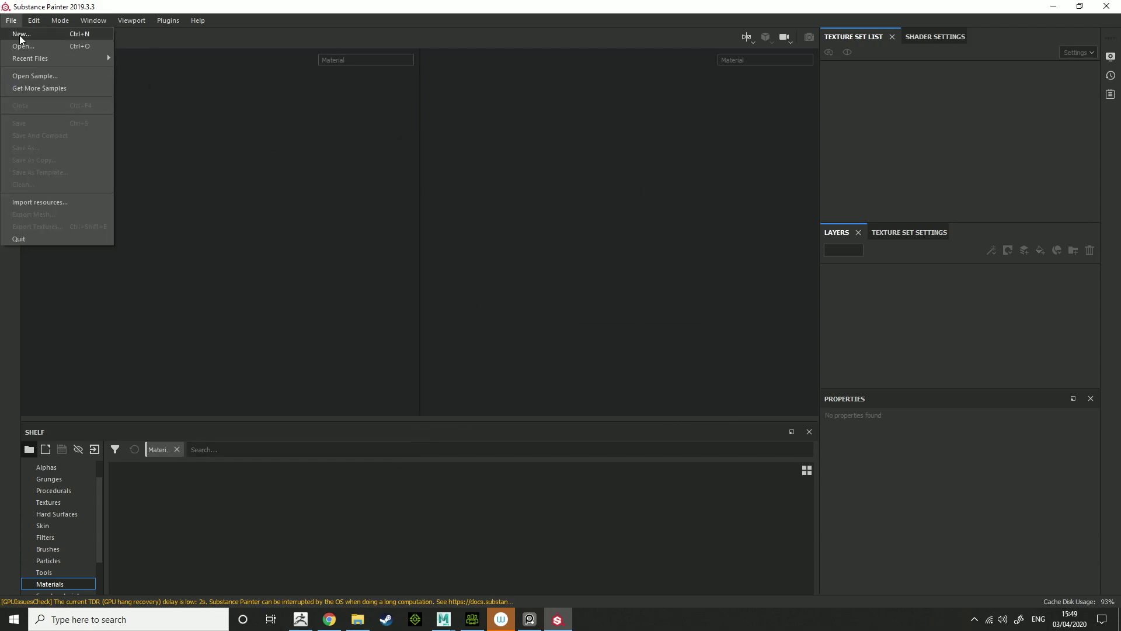
left_click(23, 34)
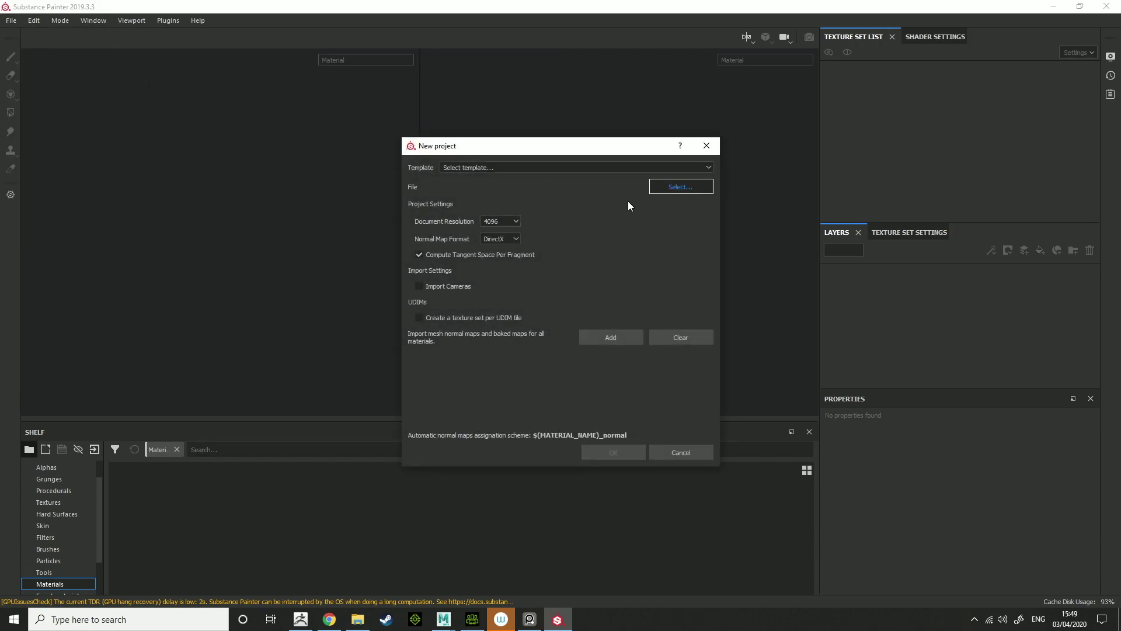
left_click(682, 188)
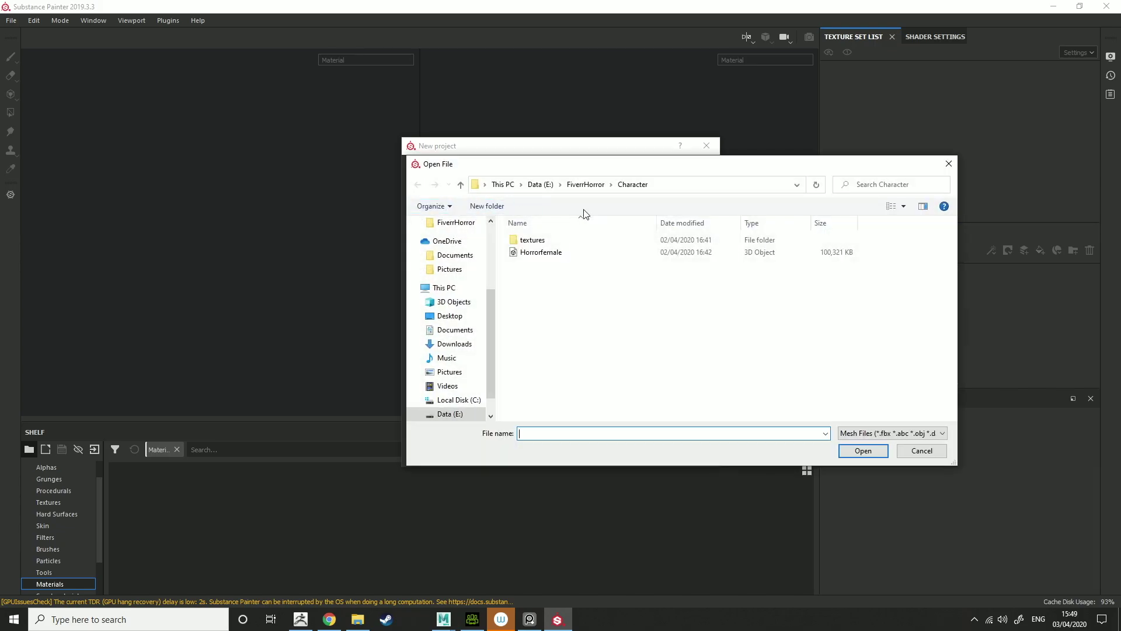
scroll(467, 291, "up", 2)
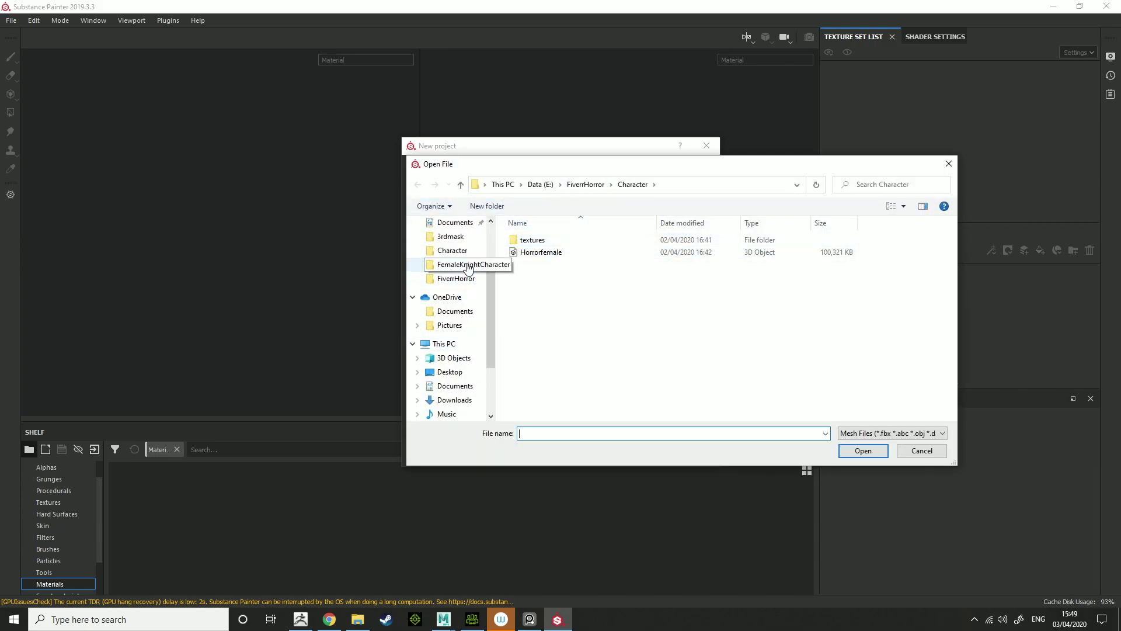
left_click(461, 264)
double_click(567, 302)
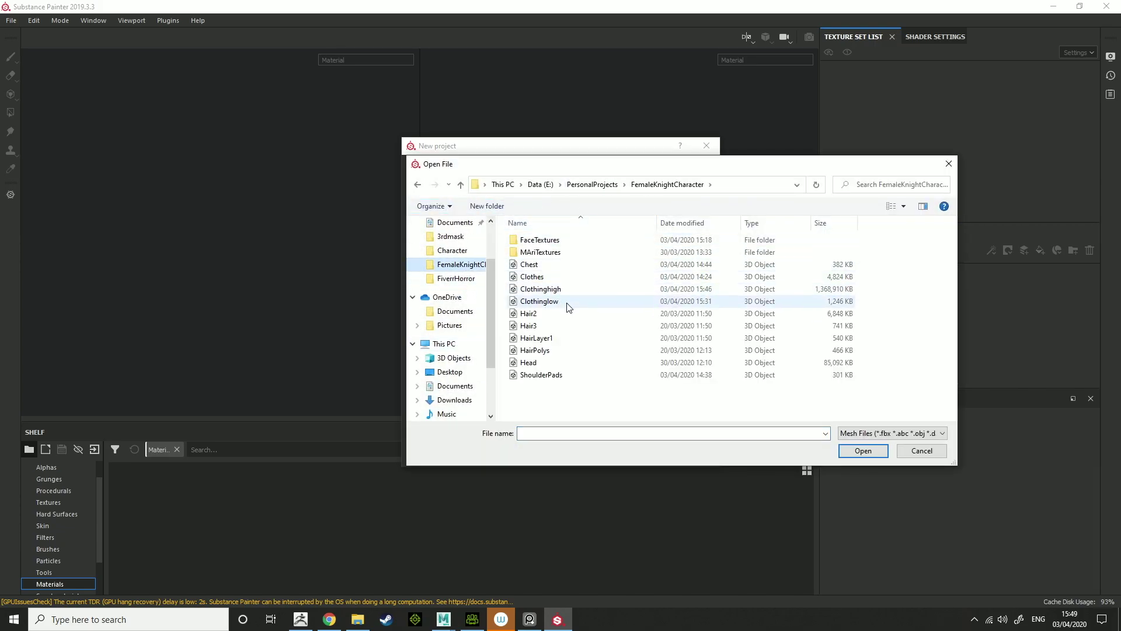
left_click(628, 451)
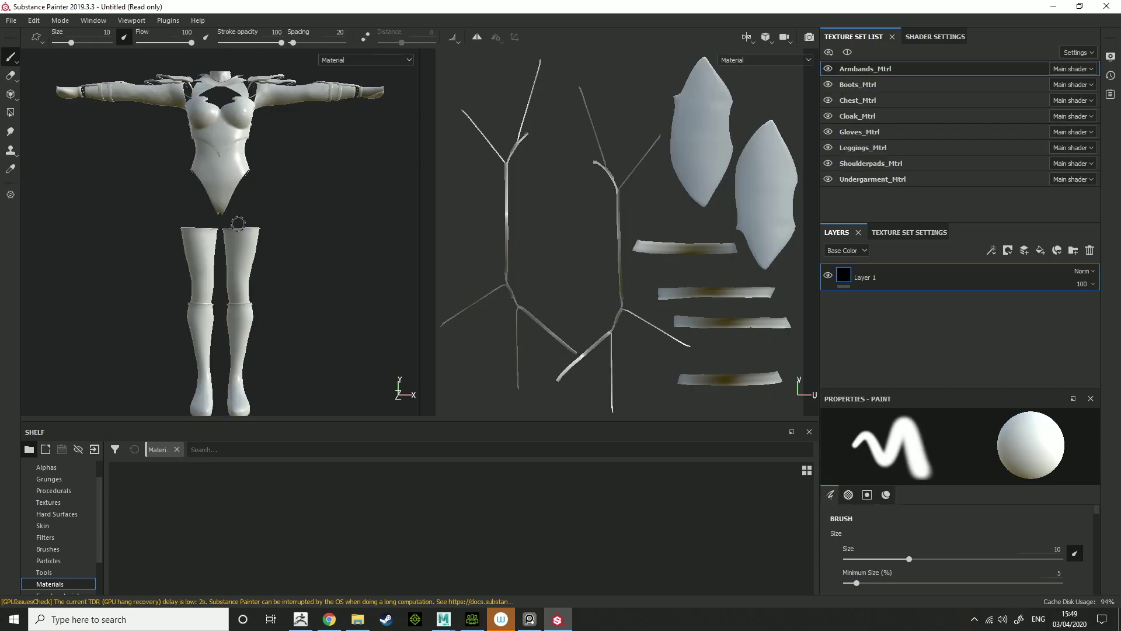
Examine the imported low-poly outfit around the shoulders, chest and side of the torso
scroll(238, 223, "down", 2)
scroll(241, 215, "up", 5)
middle_click_drag(272, 168, 275, 425, "alt")
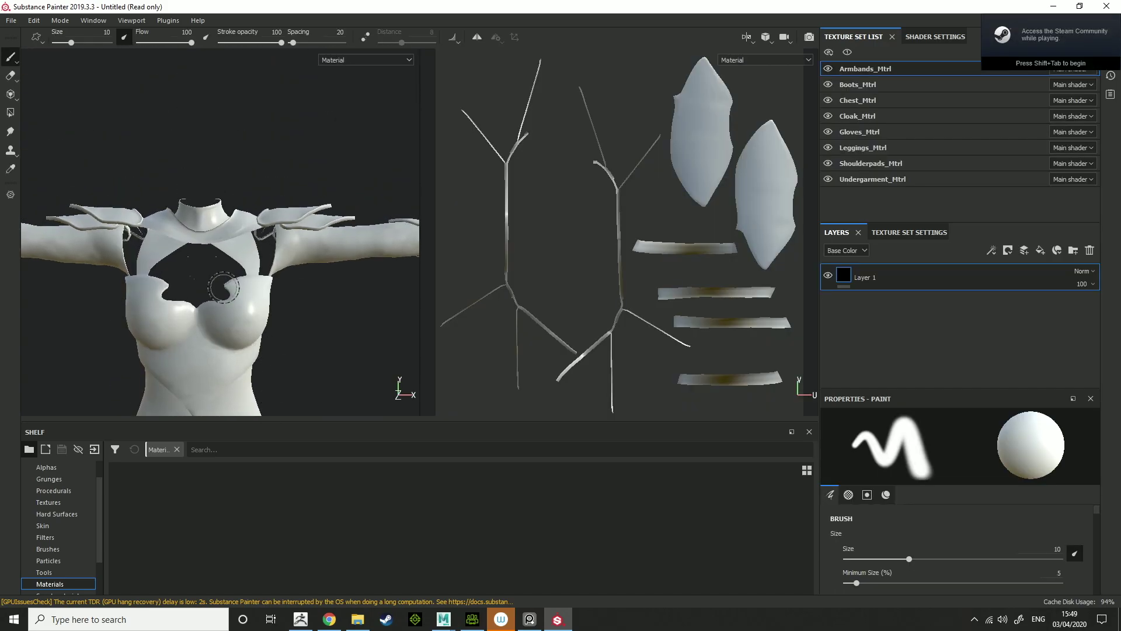
left_click_drag(223, 288, 439, 283, "alt")
left_click_drag(299, 298, 115, 303, "alt")
middle_click_drag(272, 295, 88, 231, "alt")
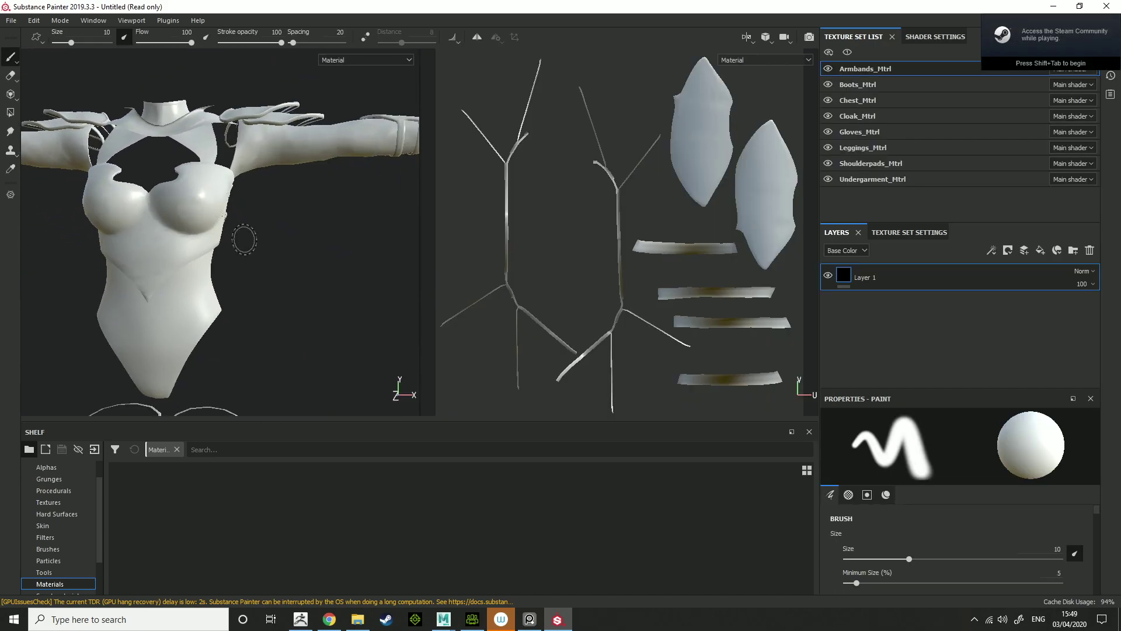
mouse_move(245, 238)
left_mouse_down("alt")
mouse_move(150, 235)
mouse_move(243, 237)
left_mouse_up("alt")
scroll(164, 230, "up", 3)
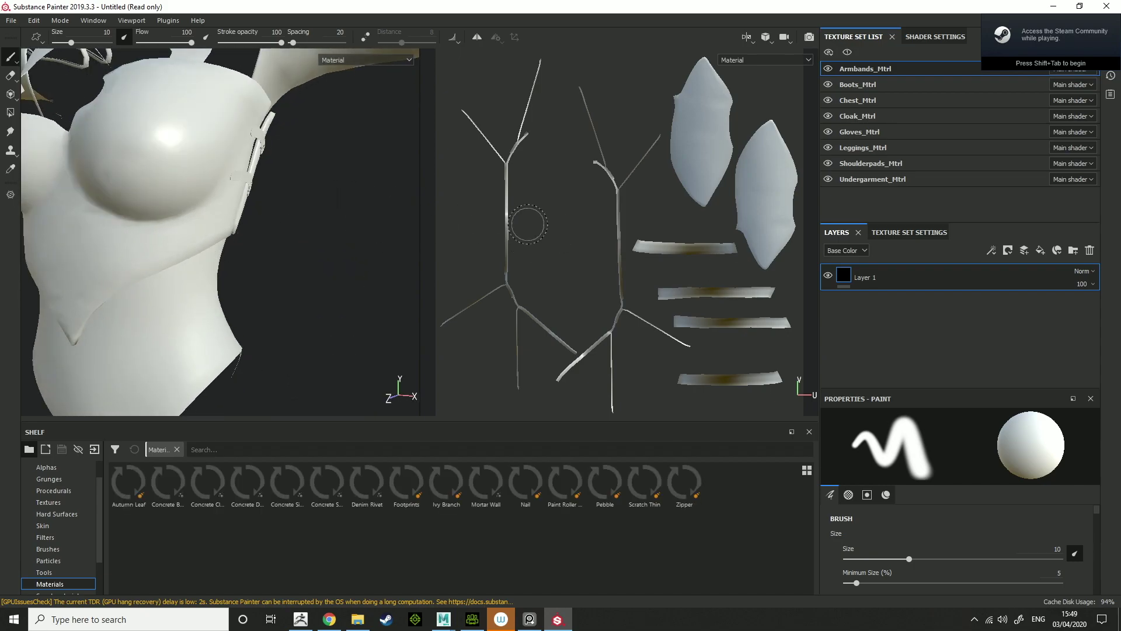
Delete Layer 1 from the Armbands_Mtrl texture set
left_click(920, 287)
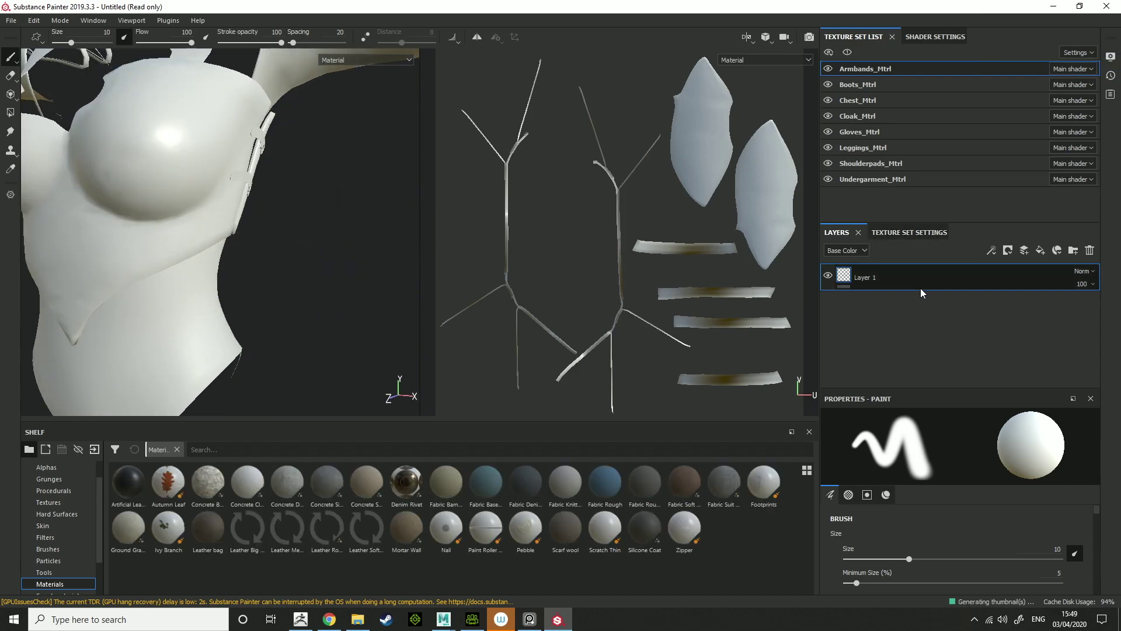
key("Delete")
Set the mesh map baking output size to 4096 and add Clothinghigh as the high definition mesh
left_click(906, 232)
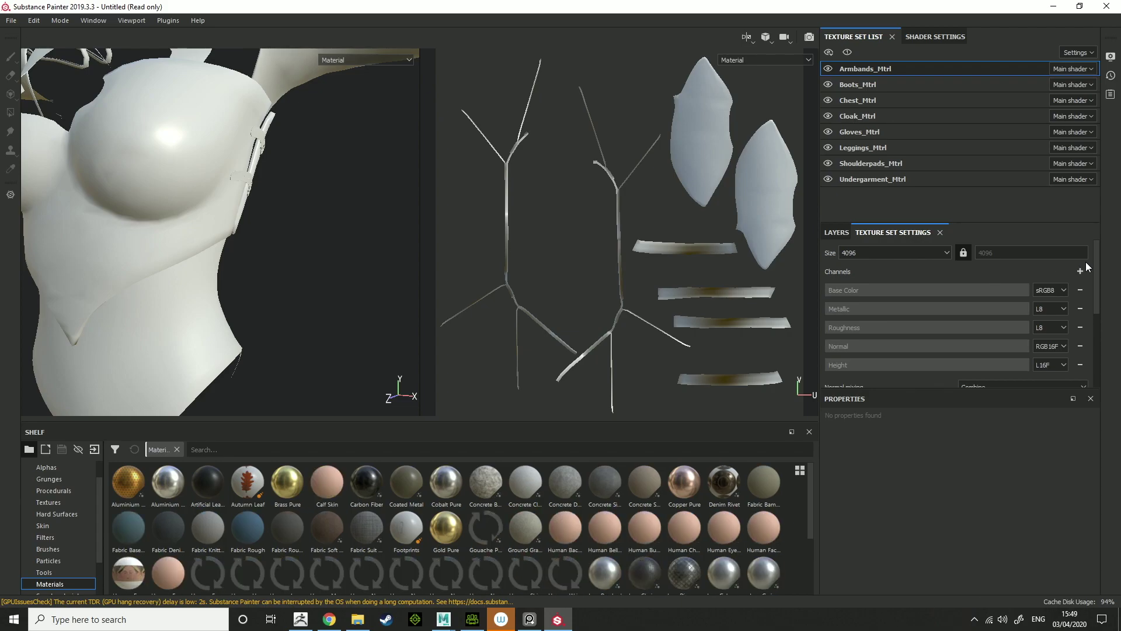
scroll(1085, 262, "down", 5)
left_click(1069, 295)
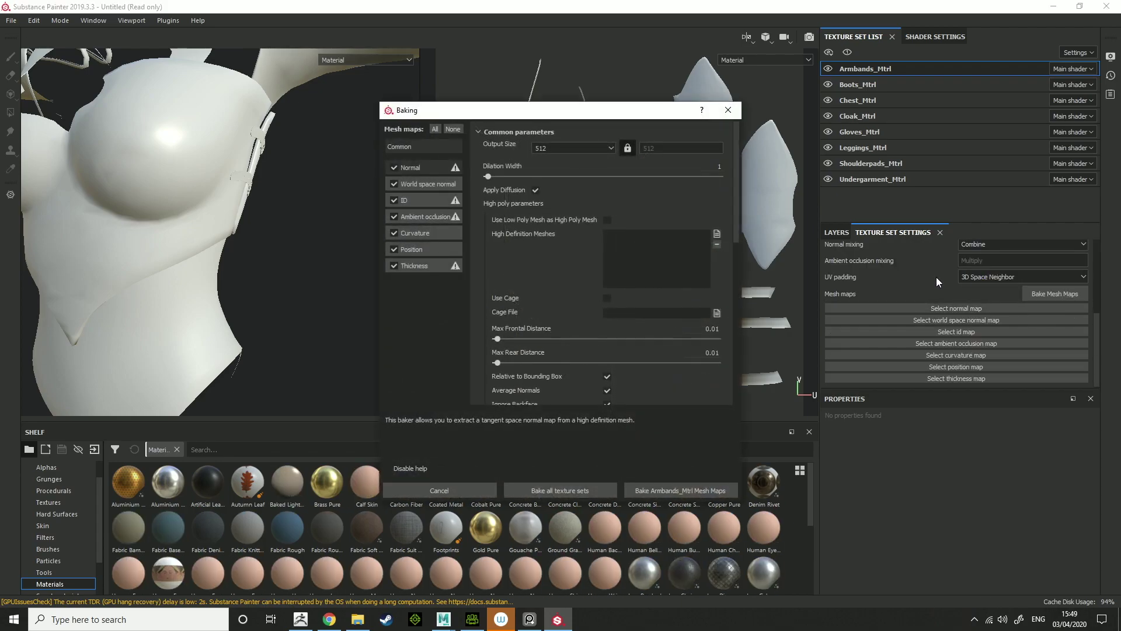
left_click(584, 149)
left_click(577, 212)
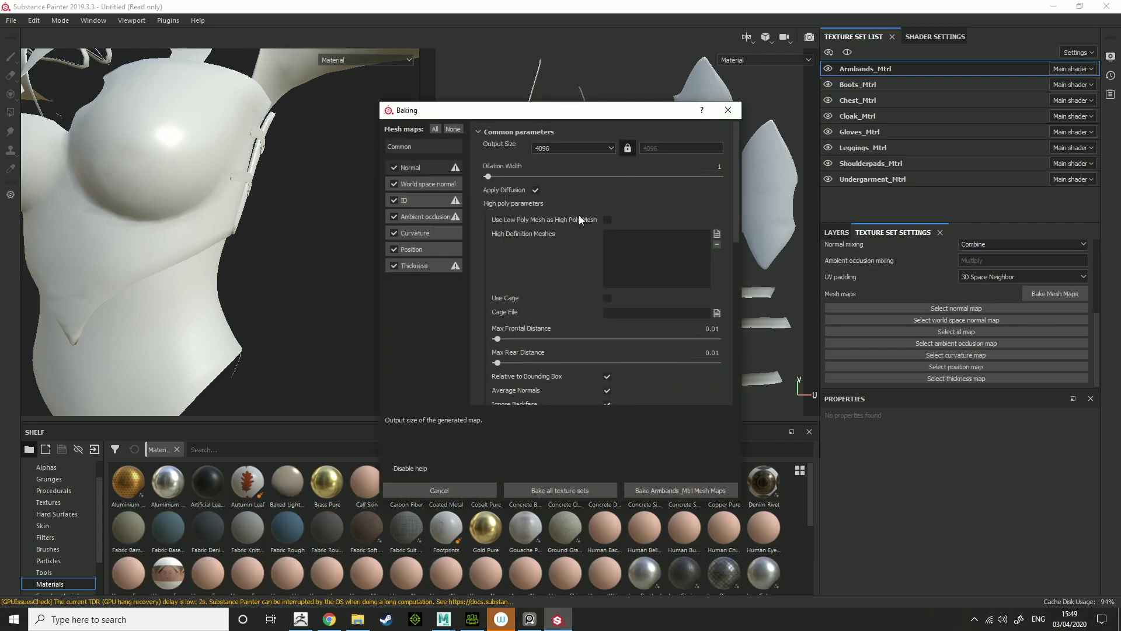
left_click(718, 234)
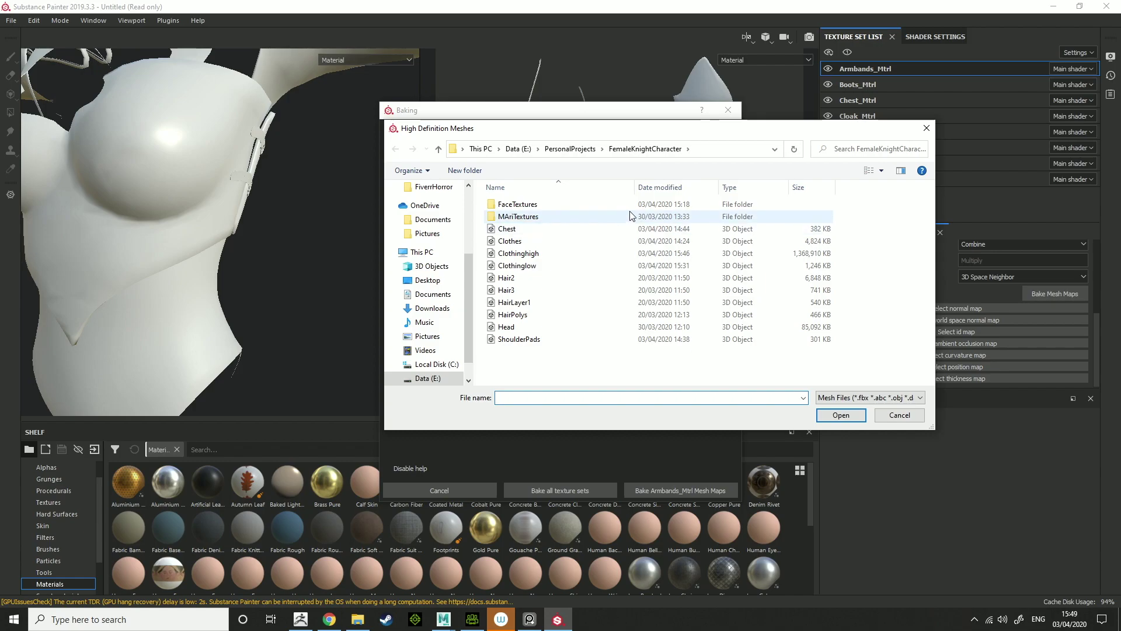
double_click(562, 254)
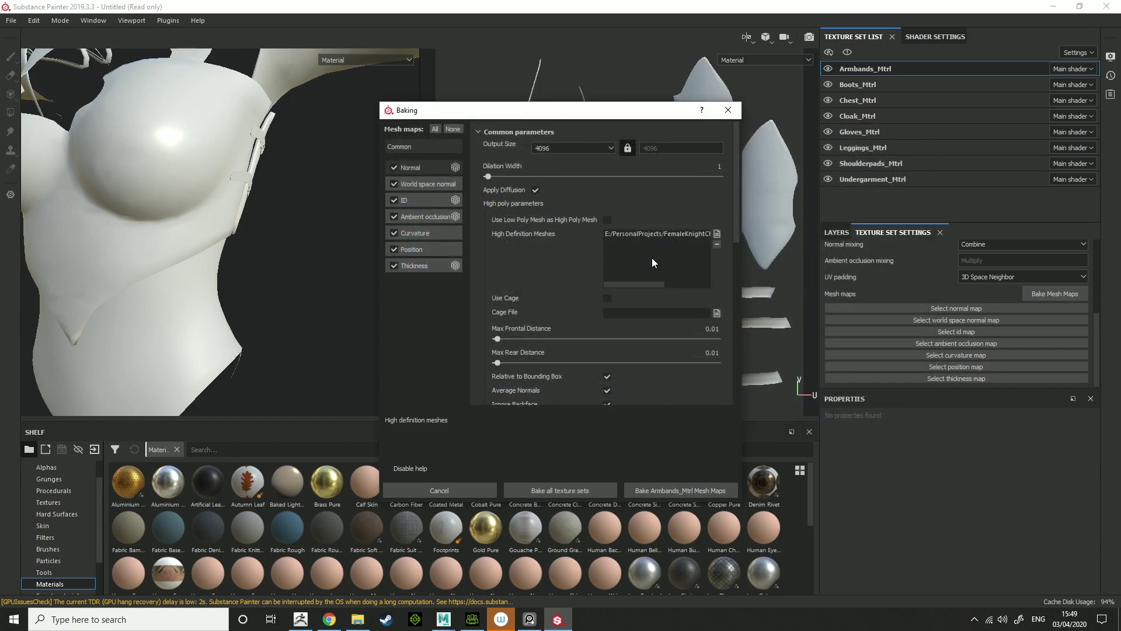
Set the baking match option to By Mesh Name and bake the mesh maps for all texture sets
scroll(548, 266, "down", 2)
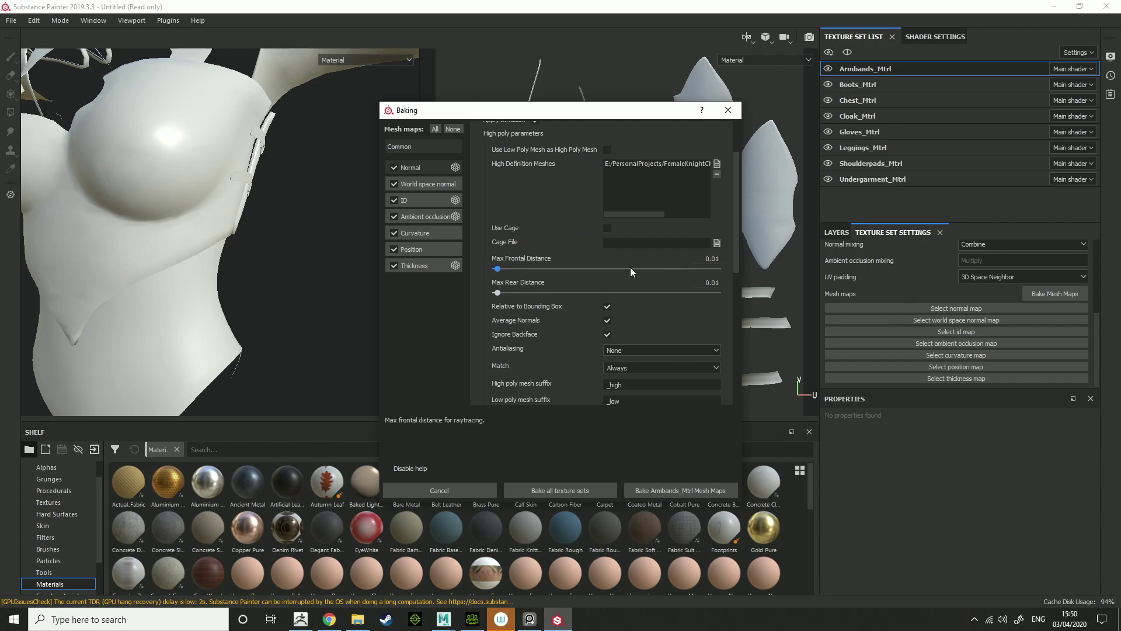
scroll(551, 350, "down", 3)
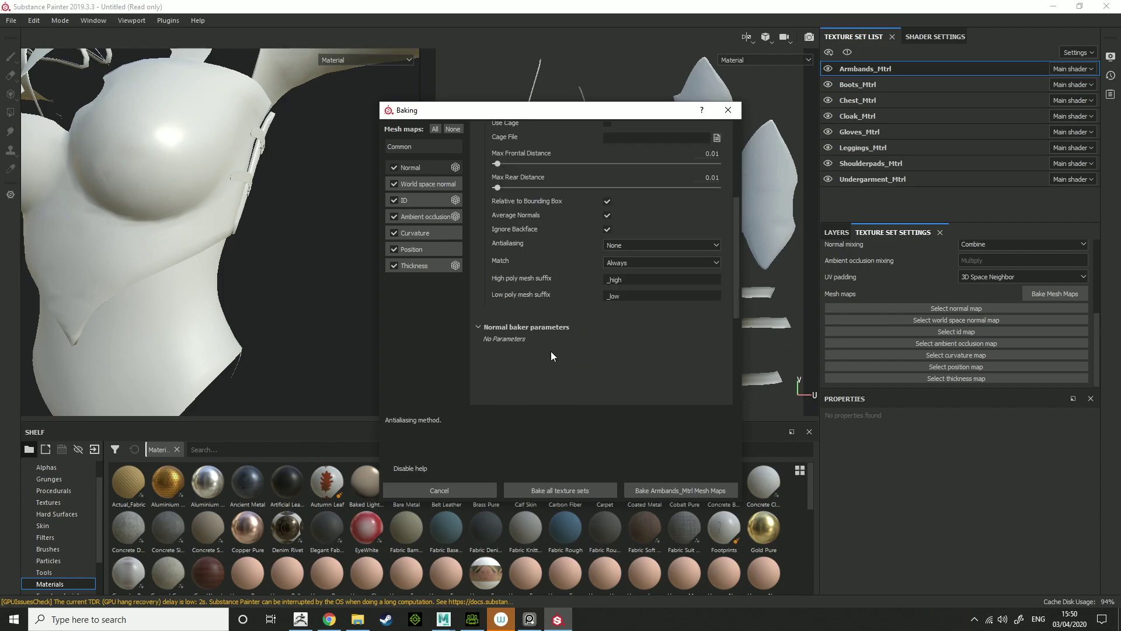
left_click(622, 265)
left_click(633, 277)
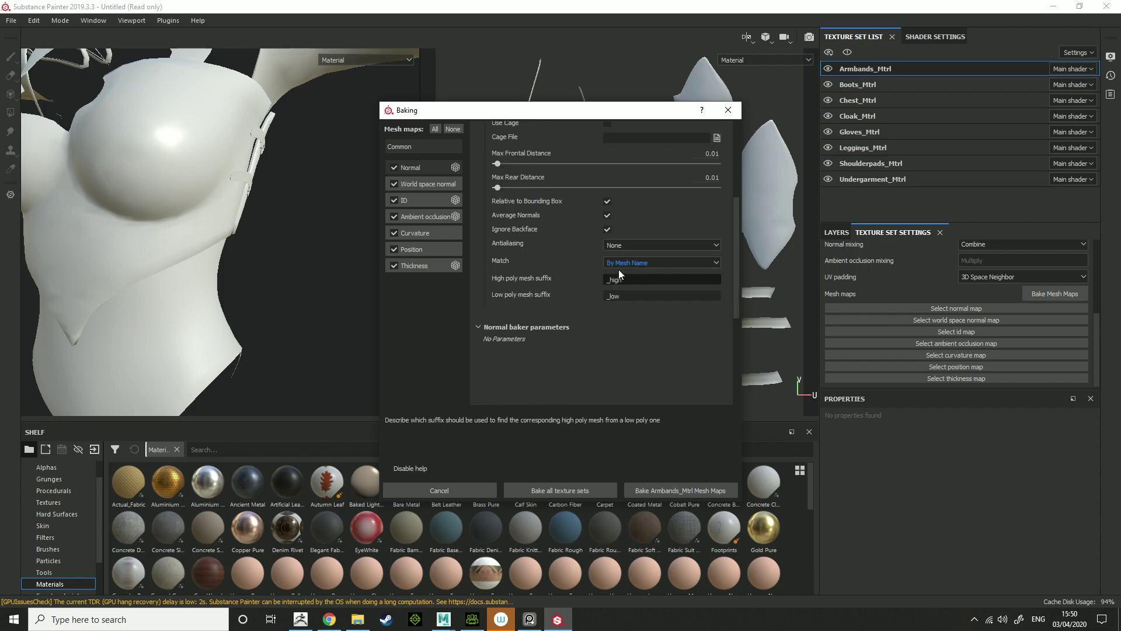
scroll(567, 272, "up", 2)
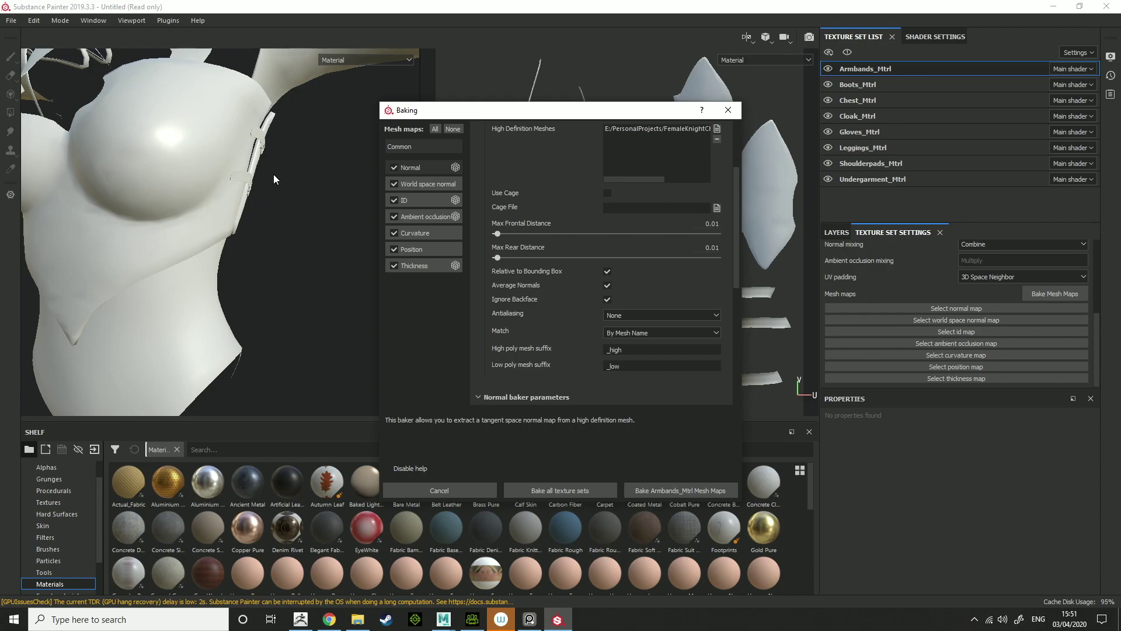
left_click(632, 330)
left_click(634, 350)
scroll(566, 371, "down", 1)
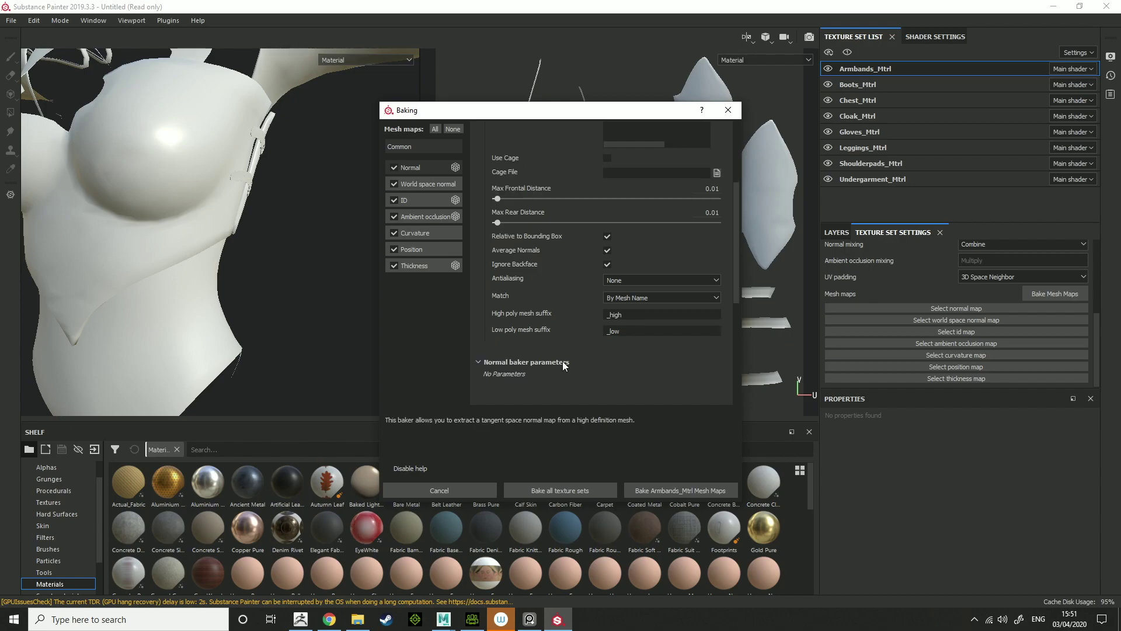
left_click(592, 490)
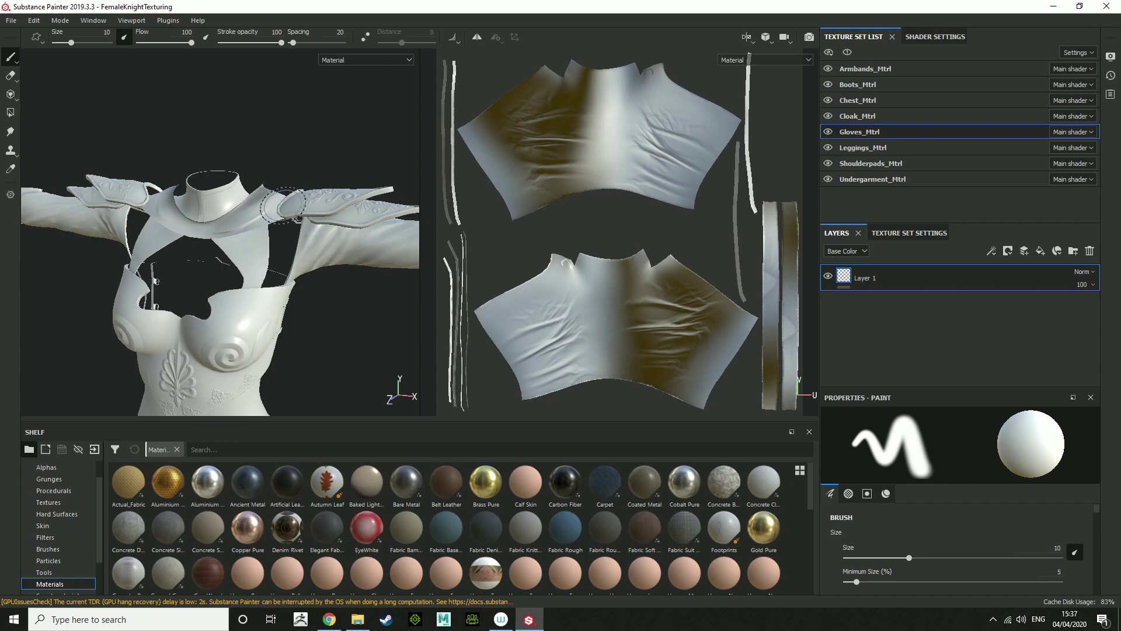
Examine the baked ornament detail on the shoulder pads up close and from several angles
left_click_drag(283, 205, 306, 294, "alt")
scroll(354, 194, "up", 5)
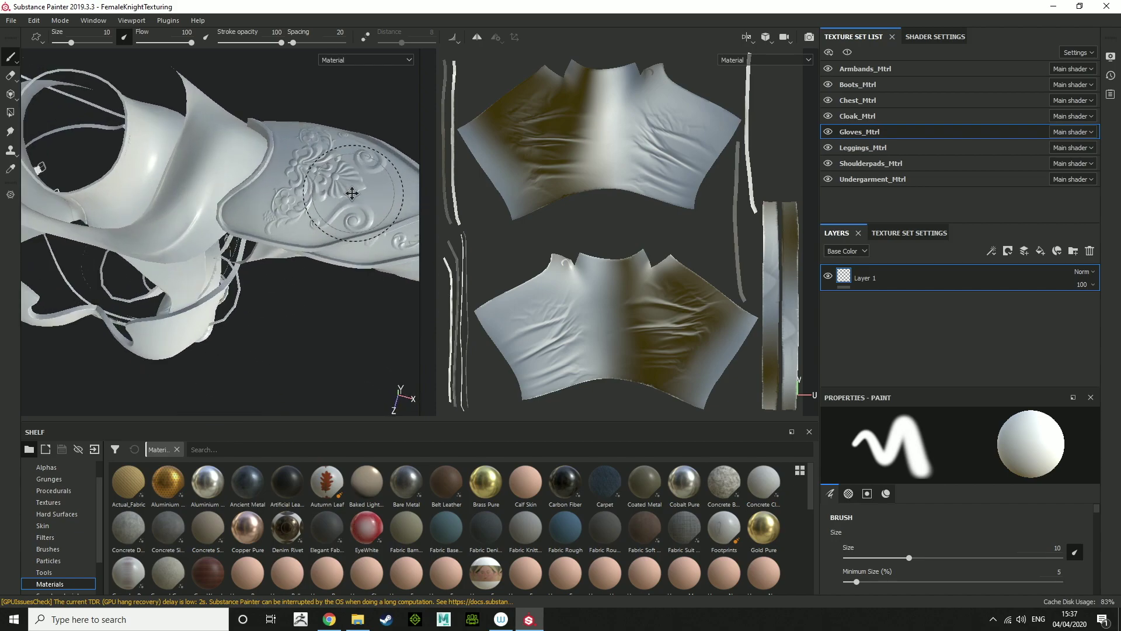
middle_click_drag(349, 197, 254, 255, "alt")
scroll(263, 269, "up", 3)
left_click_drag(267, 255, 275, 195, "alt")
scroll(259, 245, "up", 3)
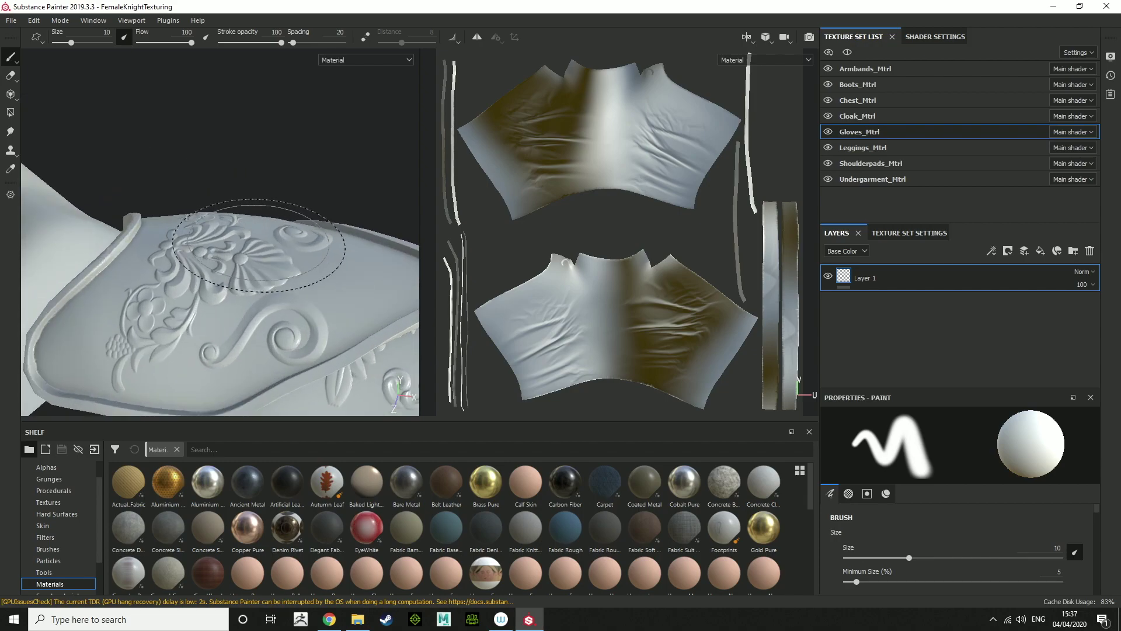
scroll(263, 250, "down", 5)
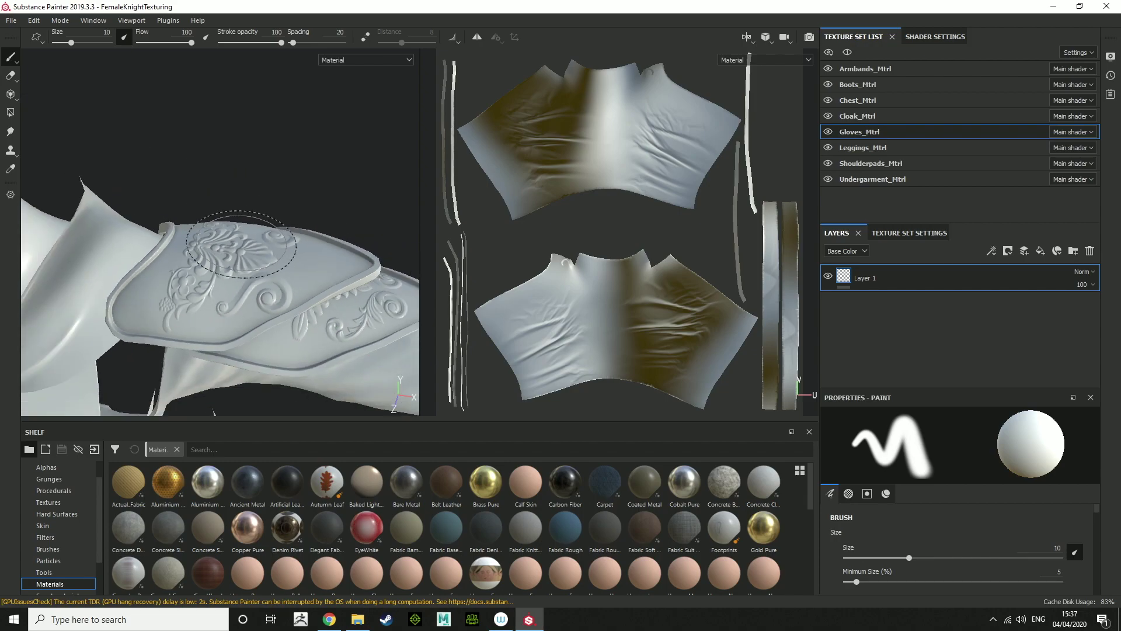
middle_click_drag(265, 231, 226, 253, "alt")
left_click_drag(249, 238, 258, 211, "alt")
Review the baked UV layout of each texture set in turn, from Armbands_Mtrl through Undergarment_Mtrl
left_click(859, 71)
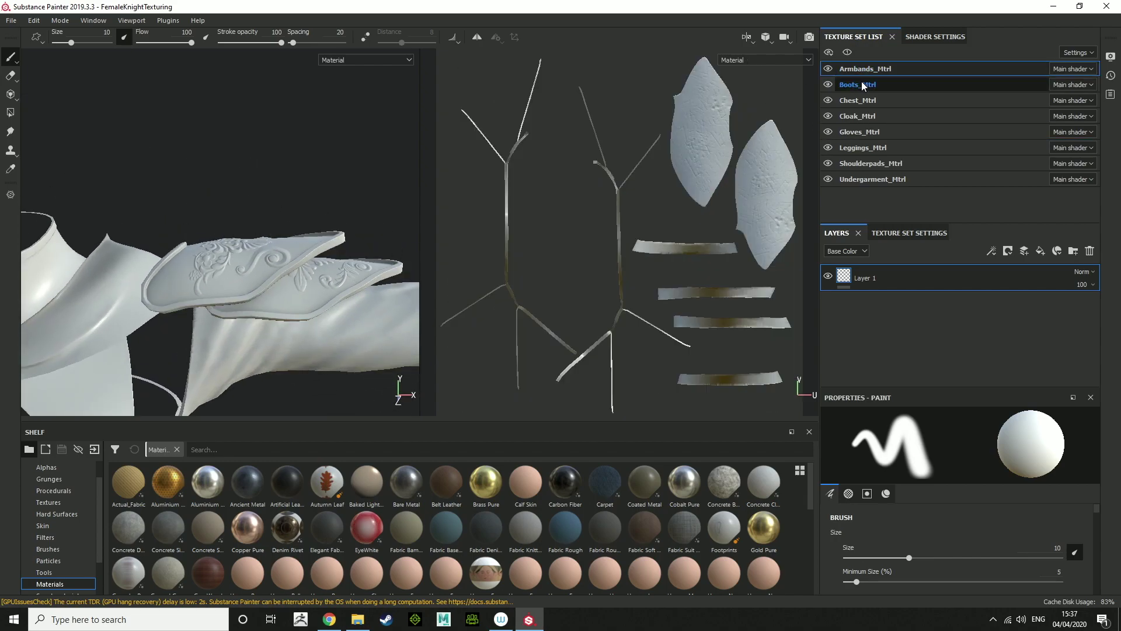
left_click(864, 86)
left_click(870, 100)
left_click(874, 117)
left_click(870, 132)
left_click(879, 148)
left_click(884, 165)
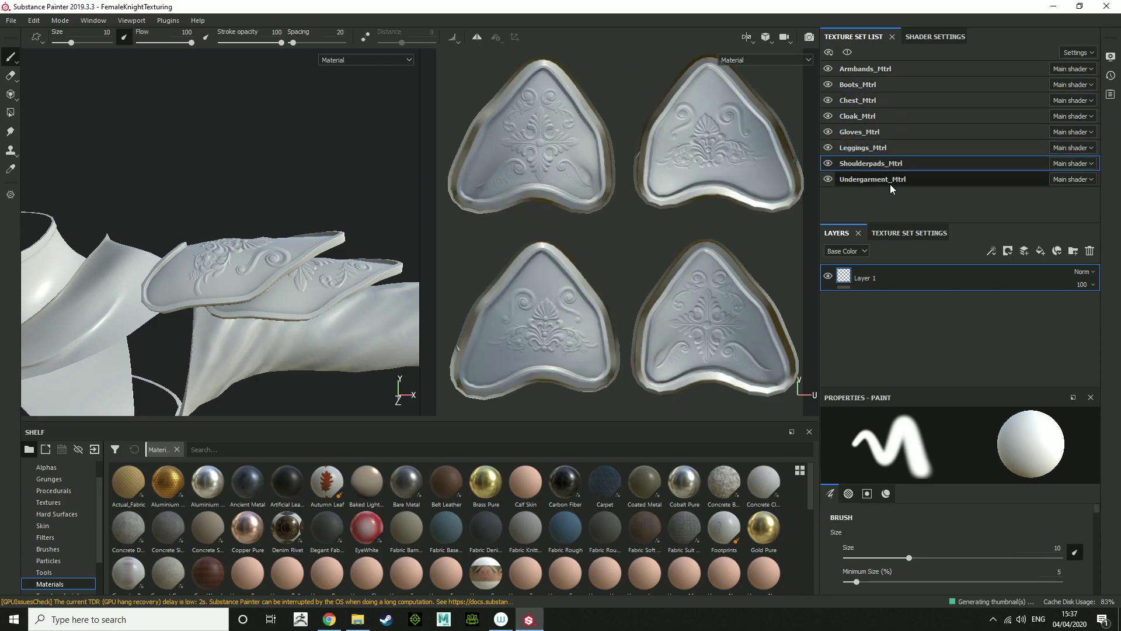
left_click(889, 180)
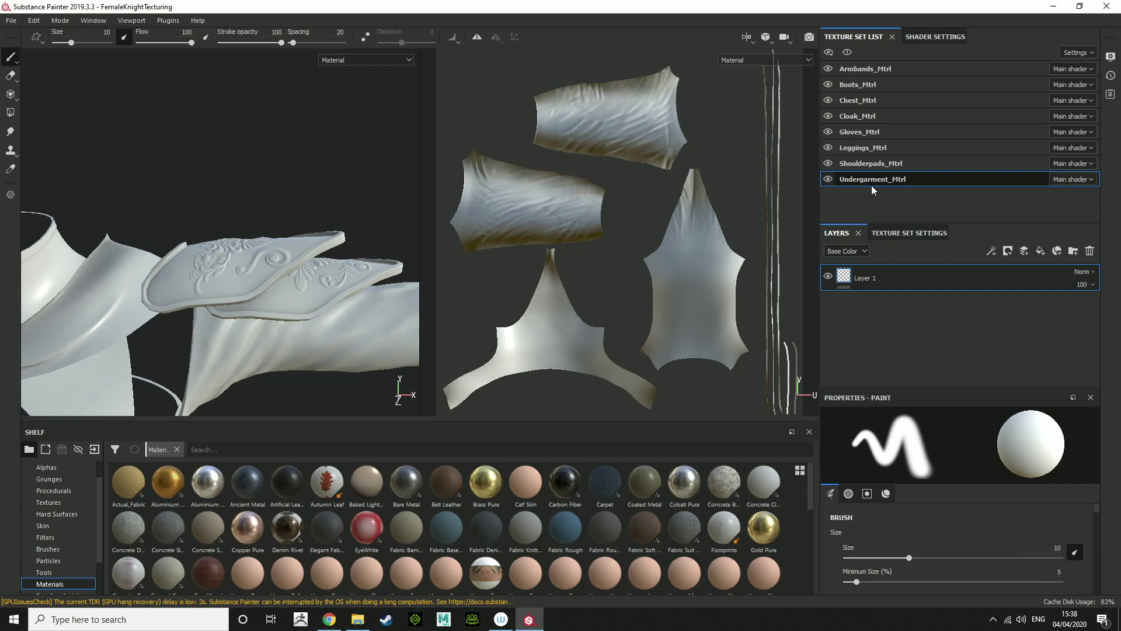
Review the mesh map baking settings and high definition mesh list for Undergarment_Mtrl, and close them without baking
left_click(892, 234)
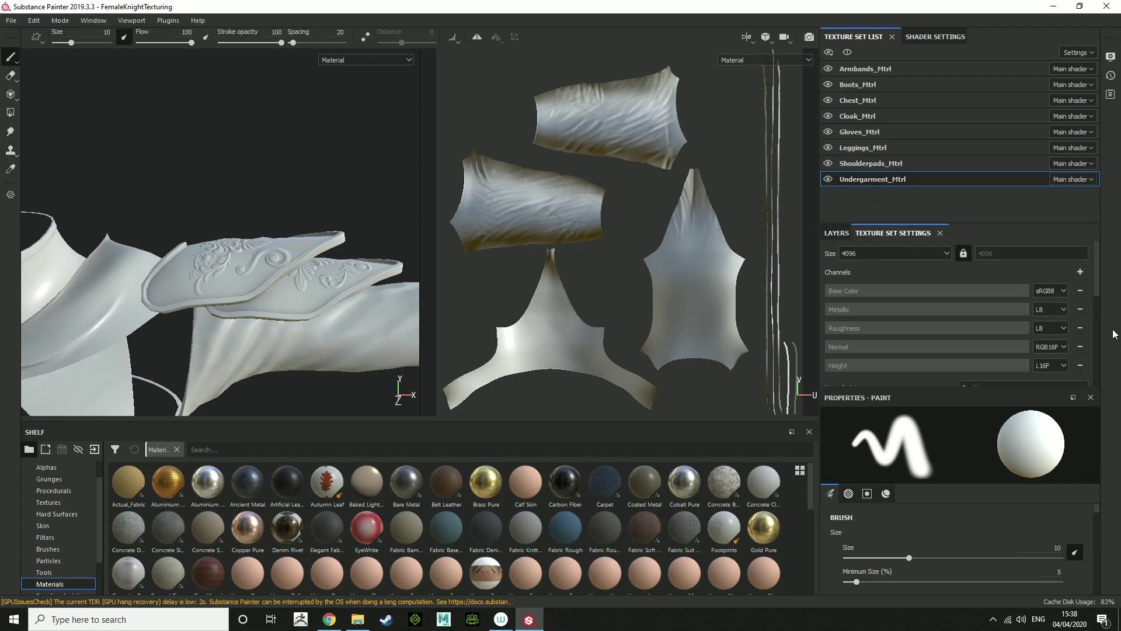
scroll(1063, 327, "down", 3)
left_click(1055, 332)
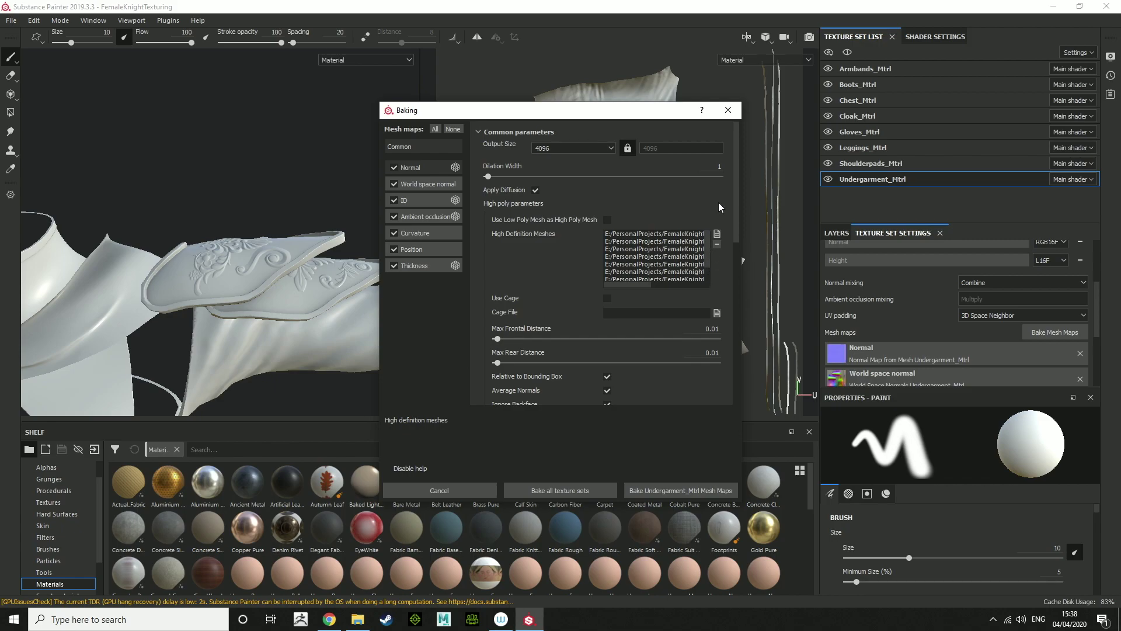
left_click(728, 110)
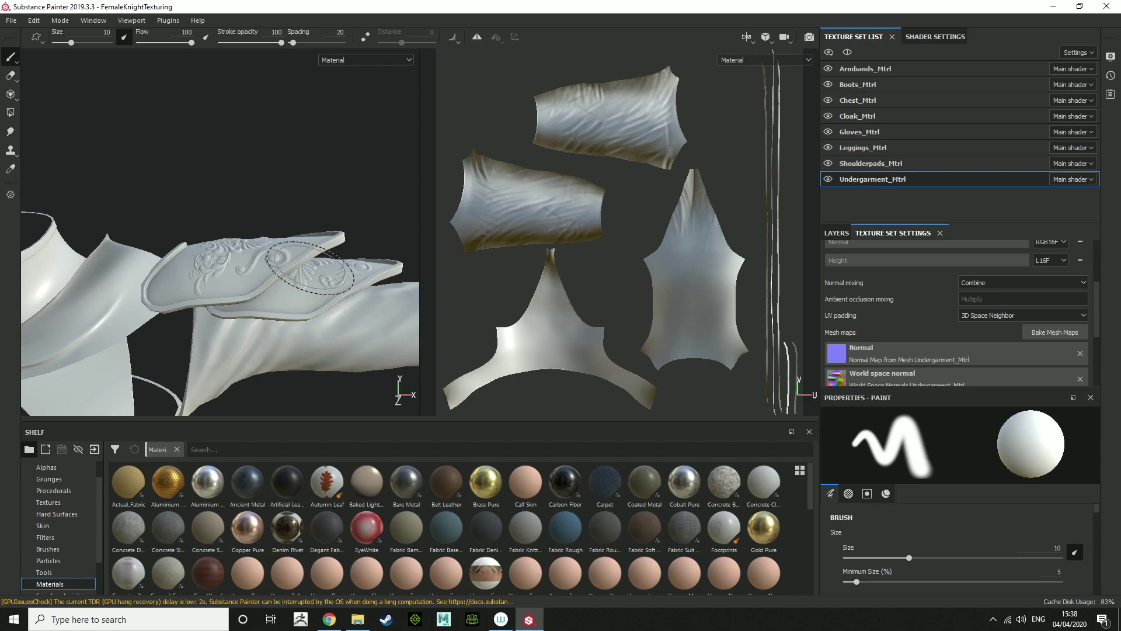
Examine the baked ornaments on the chest armour and torso, and bring back the layer stack for Undergarment_Mtrl
scroll(311, 268, "down", 6)
middle_click_drag(187, 403, 235, 260, "alt")
scroll(196, 293, "up", 3)
scroll(195, 293, "up", 3)
left_click_drag(235, 261, 207, 254, "alt")
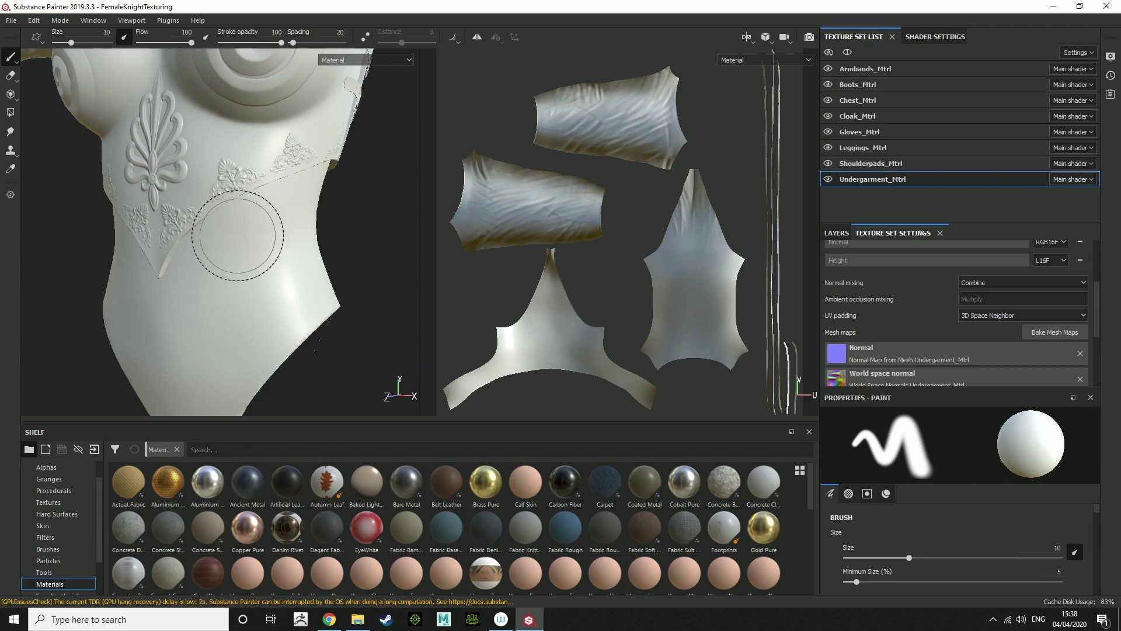
left_click(848, 233)
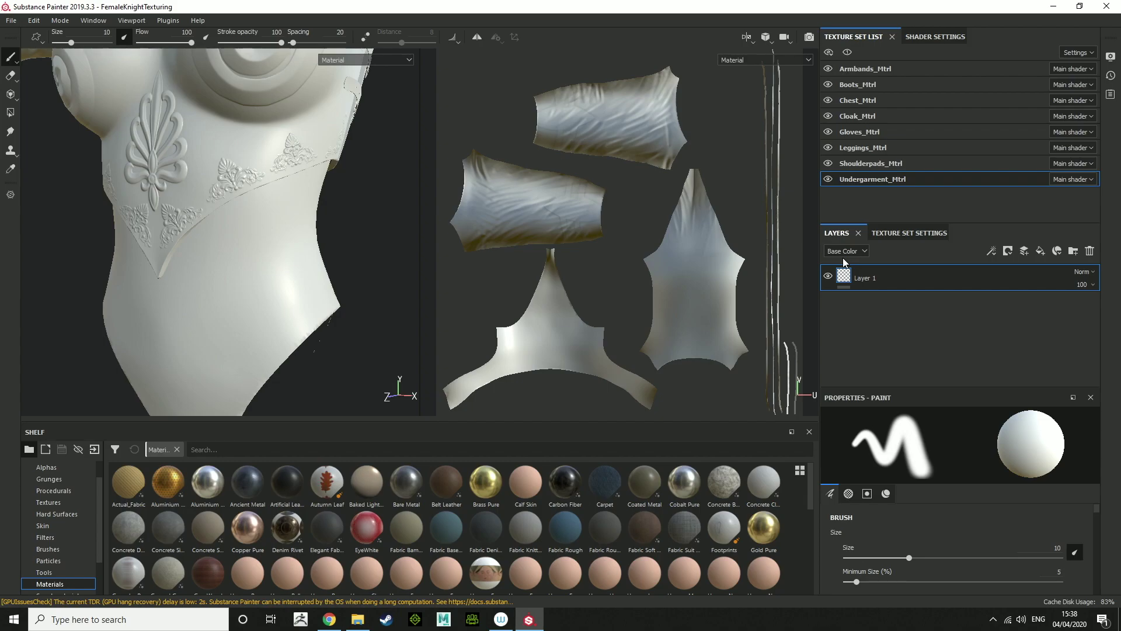
scroll(169, 197, "down", 5)
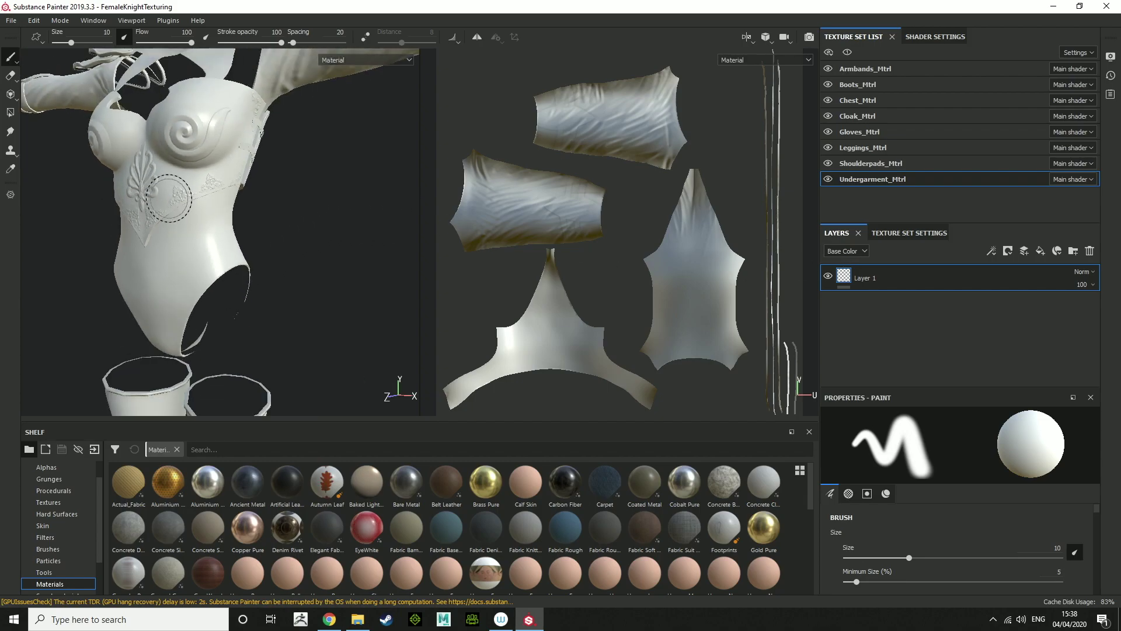
middle_click_drag(169, 198, 209, 305, "alt")
left_click_drag(167, 282, 243, 283, "alt")
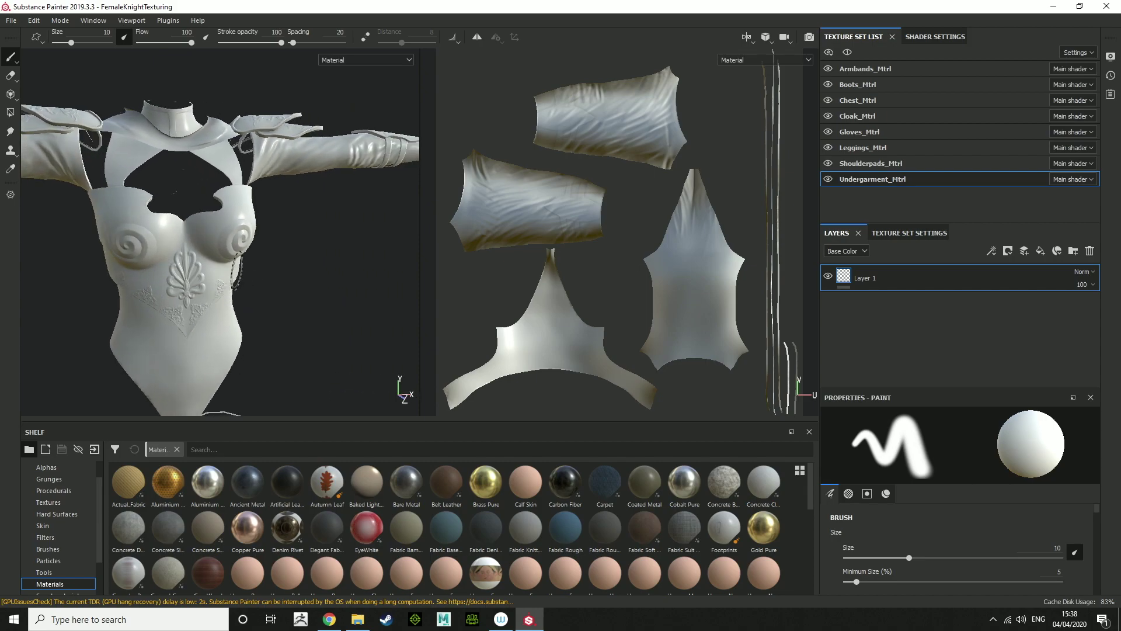